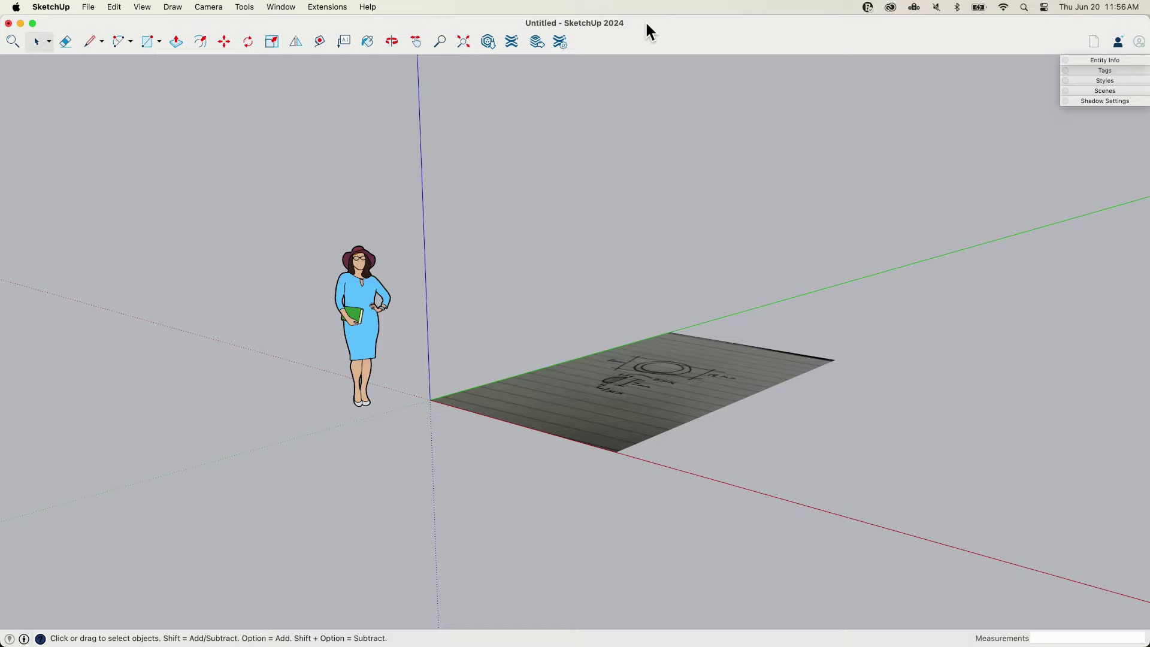
Orbit and zoom around the ring sketch photo sheet and scale figure to view them upright
{"action": "mouse_move", "coordinate": [665, 179]}
{"action": "middle_mouse_down"}
{"action": "mouse_move", "coordinate": [694, 326]}
{"action": "mouse_move", "coordinate": [677, 318]}
{"action": "mouse_move", "coordinate": [708, 347]}
{"action": "mouse_move", "coordinate": [706, 336]}
{"action": "middle_mouse_up"}
{"action": "scroll", "coordinate": [706, 336], "scroll_direction": "up", "scroll_amount": 10}
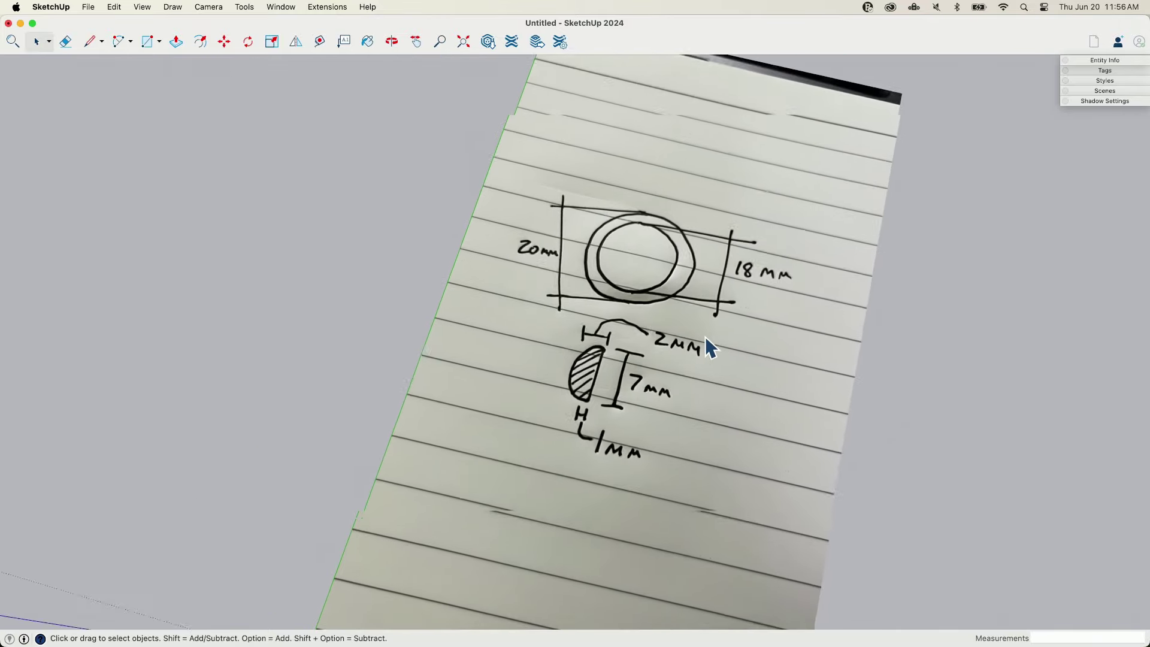
{"action": "scroll", "coordinate": [706, 336], "scroll_direction": "down", "scroll_amount": 5}
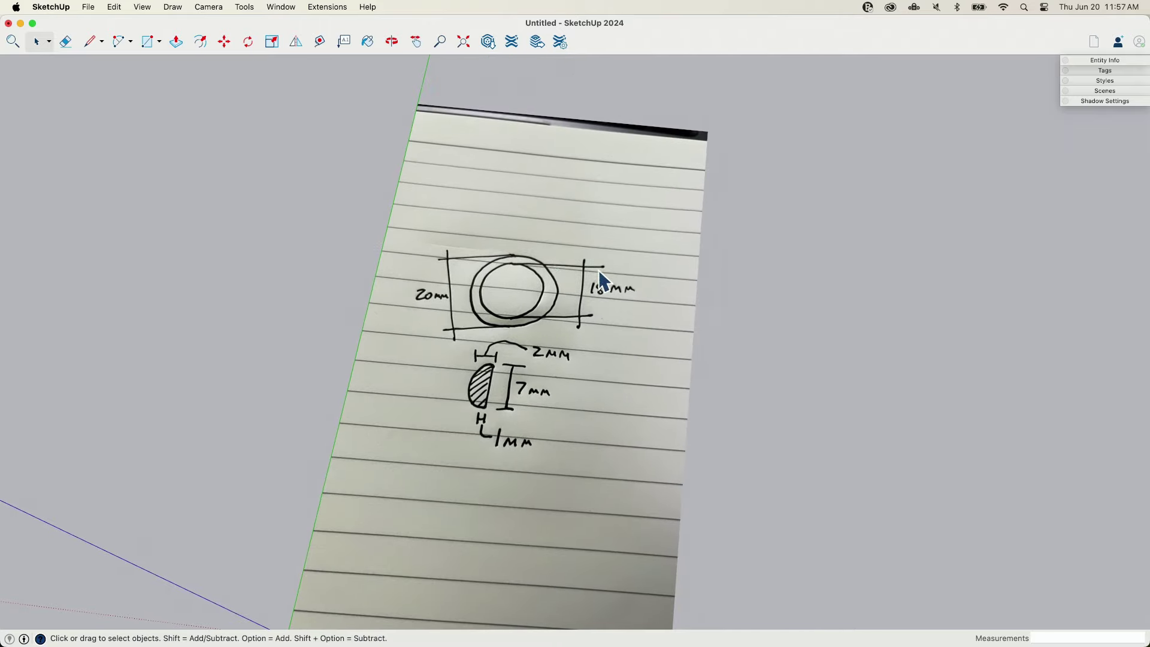
{"action": "scroll", "coordinate": [613, 303], "scroll_direction": "down", "scroll_amount": 3}
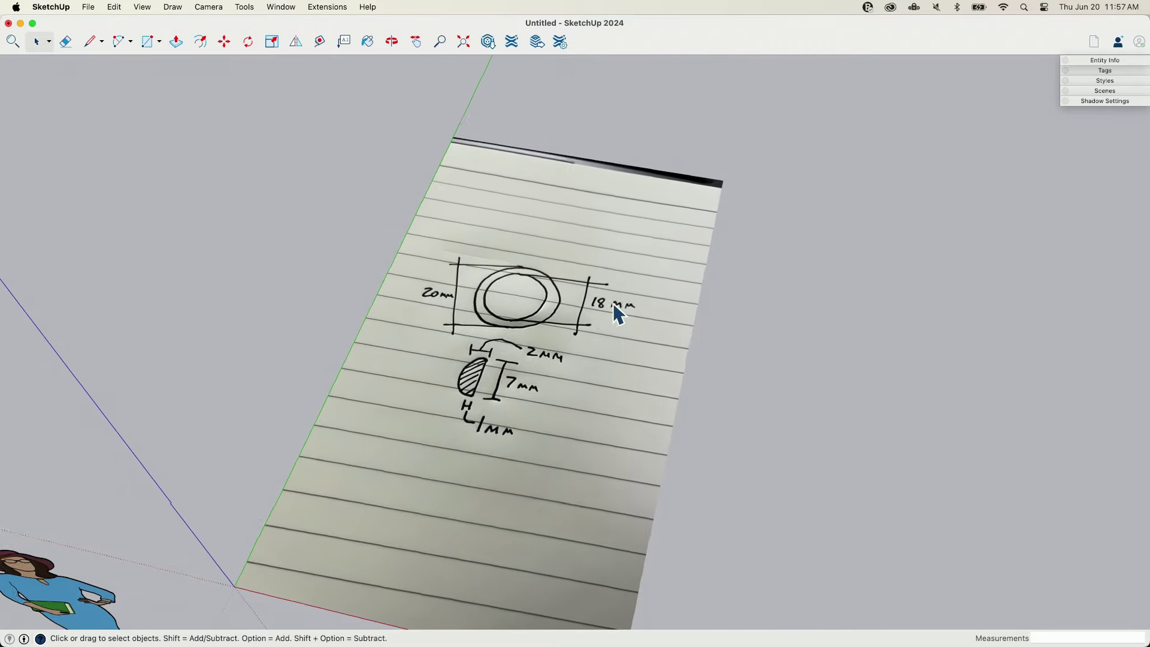
{"action": "scroll", "coordinate": [613, 303], "scroll_direction": "up", "scroll_amount": 3}
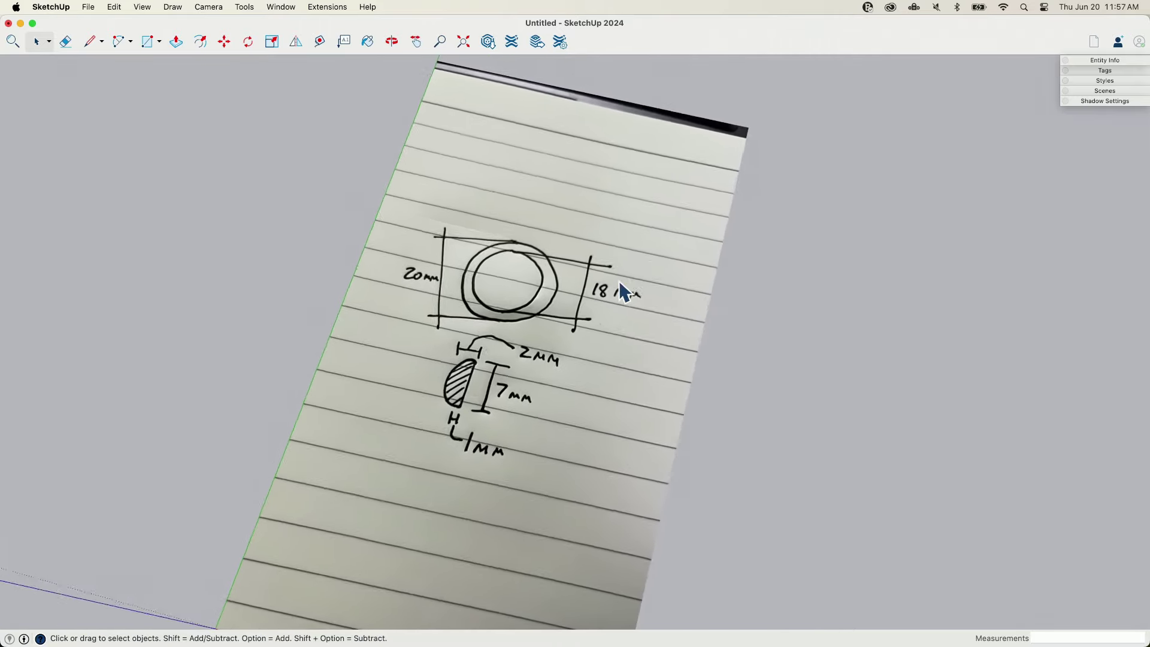
{"action": "mouse_move", "coordinate": [619, 280]}
{"action": "middle_mouse_down"}
{"action": "mouse_move", "coordinate": [584, 248]}
{"action": "mouse_move", "coordinate": [509, 279]}
{"action": "mouse_move", "coordinate": [514, 264]}
{"action": "middle_mouse_up"}
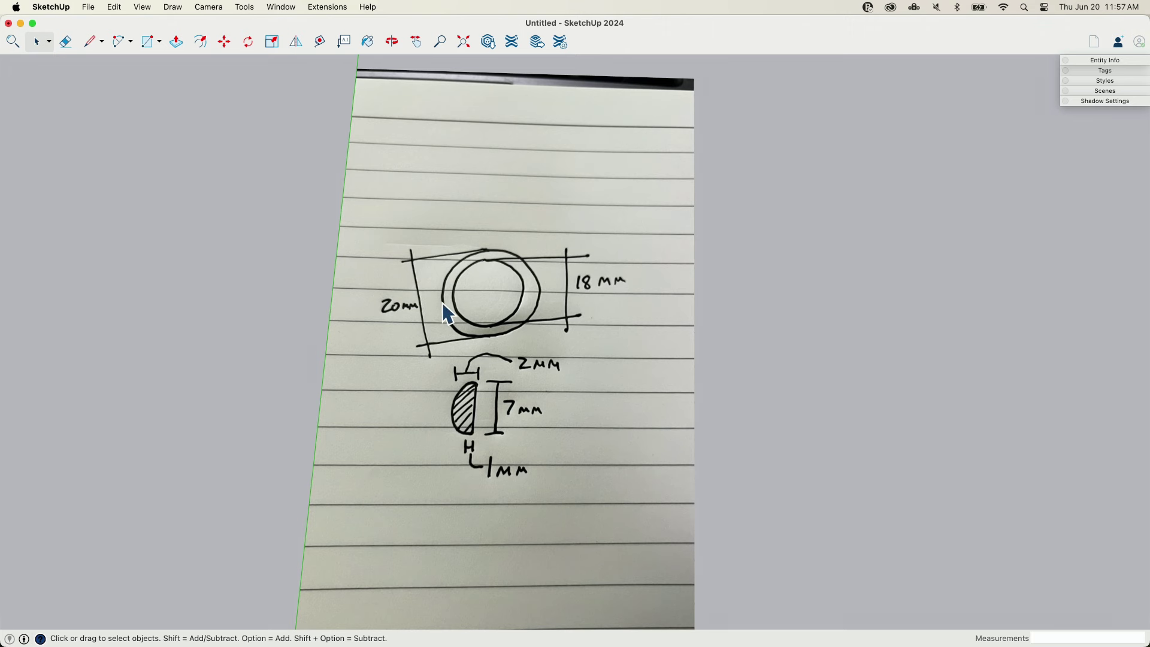
{"action": "mouse_move", "coordinate": [489, 377]}
{"action": "middle_mouse_down"}
{"action": "mouse_move", "coordinate": [474, 379]}
{"action": "mouse_move", "coordinate": [484, 439]}
{"action": "middle_mouse_up"}
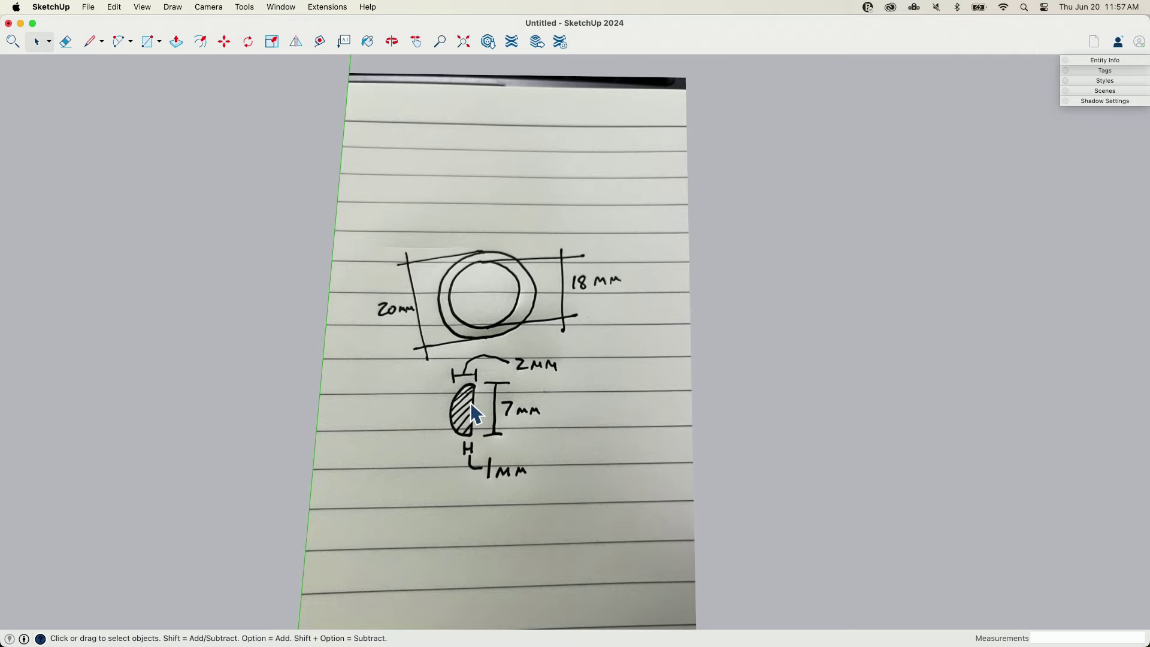
{"action": "mouse_move", "coordinate": [472, 405]}
{"action": "middle_mouse_down"}
{"action": "mouse_move", "coordinate": [469, 288]}
{"action": "mouse_move", "coordinate": [468, 384]}
{"action": "middle_mouse_up"}
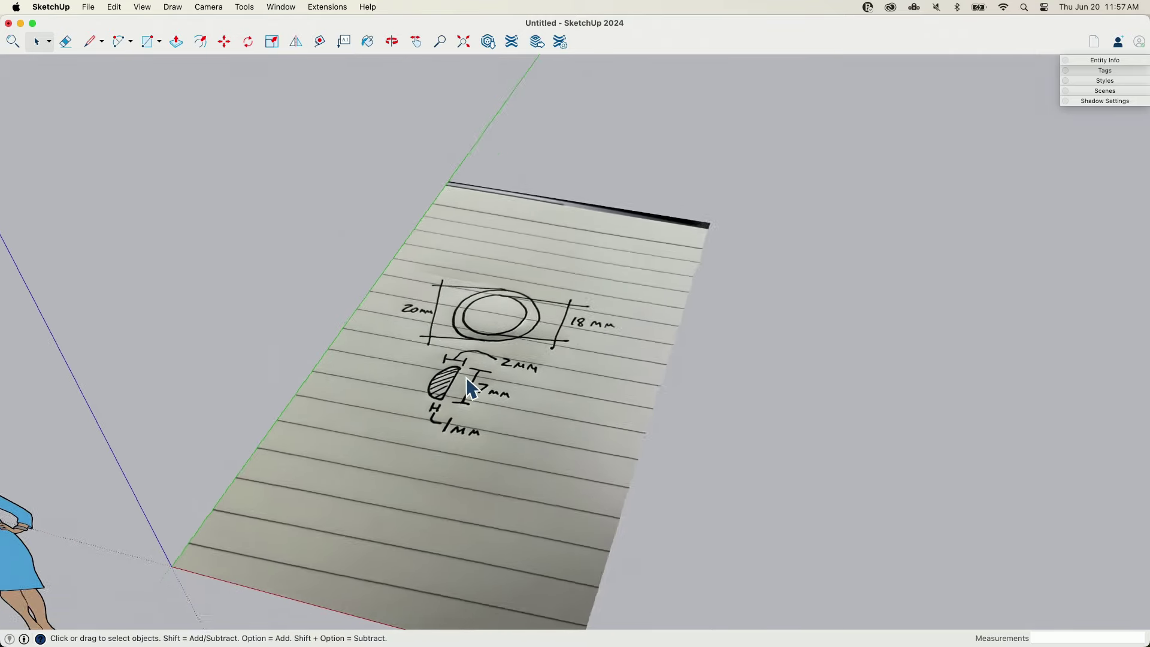
{"action": "scroll", "coordinate": [467, 376], "scroll_direction": "down", "scroll_amount": 5}
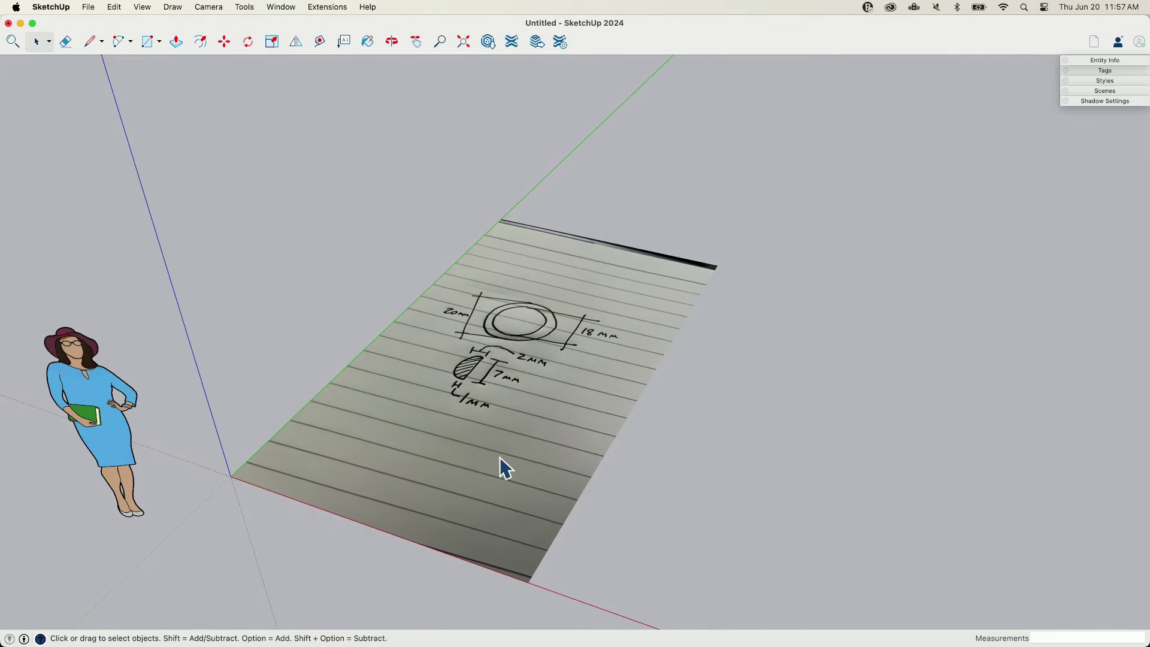
{"action": "middle_click_drag", "start_coordinate": [460, 322], "coordinate": [563, 286]}
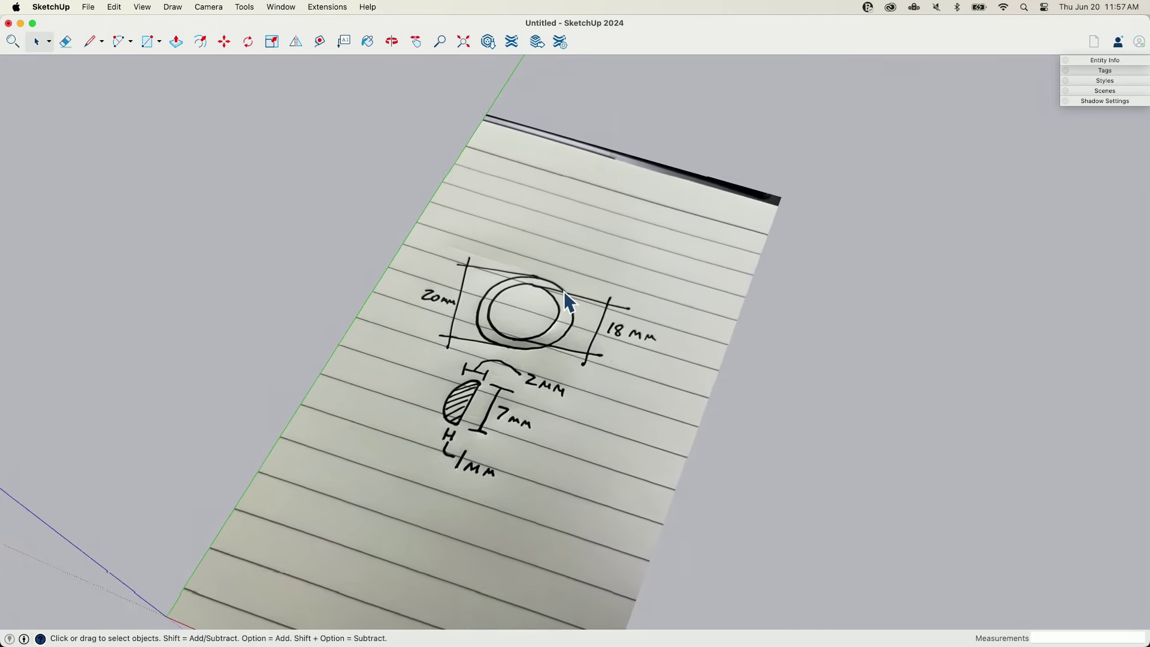
{"action": "mouse_move", "coordinate": [563, 291]}
{"action": "middle_mouse_down"}
{"action": "mouse_move", "coordinate": [465, 407]}
{"action": "mouse_move", "coordinate": [657, 248]}
{"action": "mouse_move", "coordinate": [451, 329]}
{"action": "mouse_move", "coordinate": [457, 239]}
{"action": "mouse_move", "coordinate": [478, 354]}
{"action": "mouse_move", "coordinate": [431, 454]}
{"action": "middle_mouse_up"}
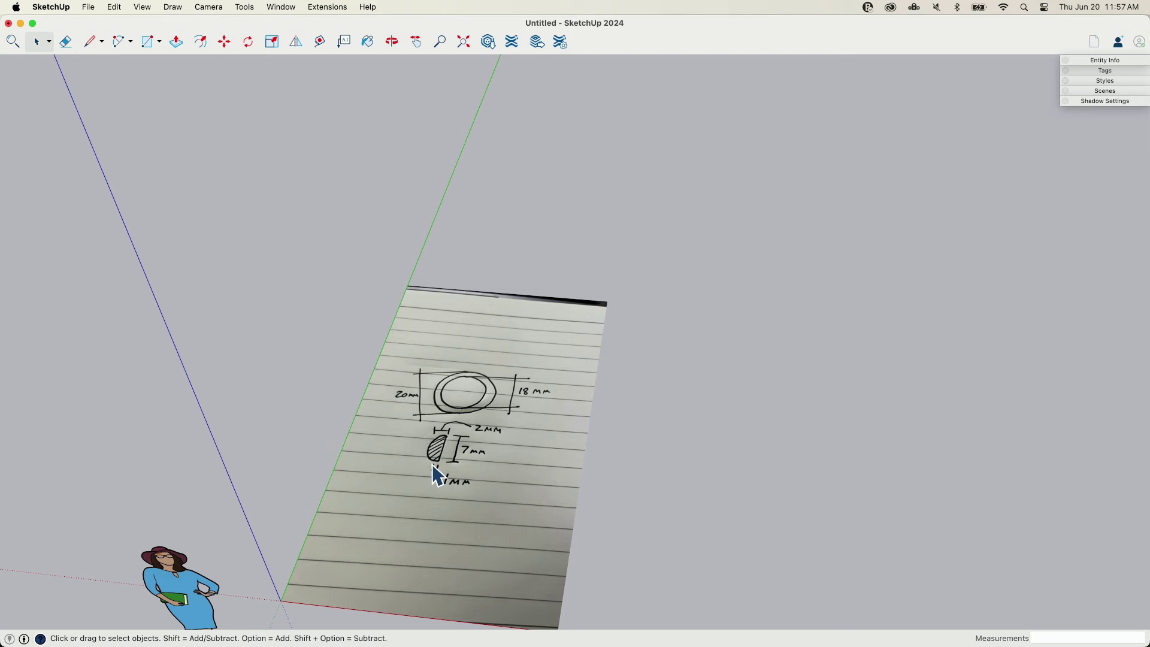
{"action": "scroll", "coordinate": [440, 464], "scroll_direction": "up", "scroll_amount": 3}
{"action": "scroll", "coordinate": [426, 444], "scroll_direction": "down", "scroll_amount": 6}
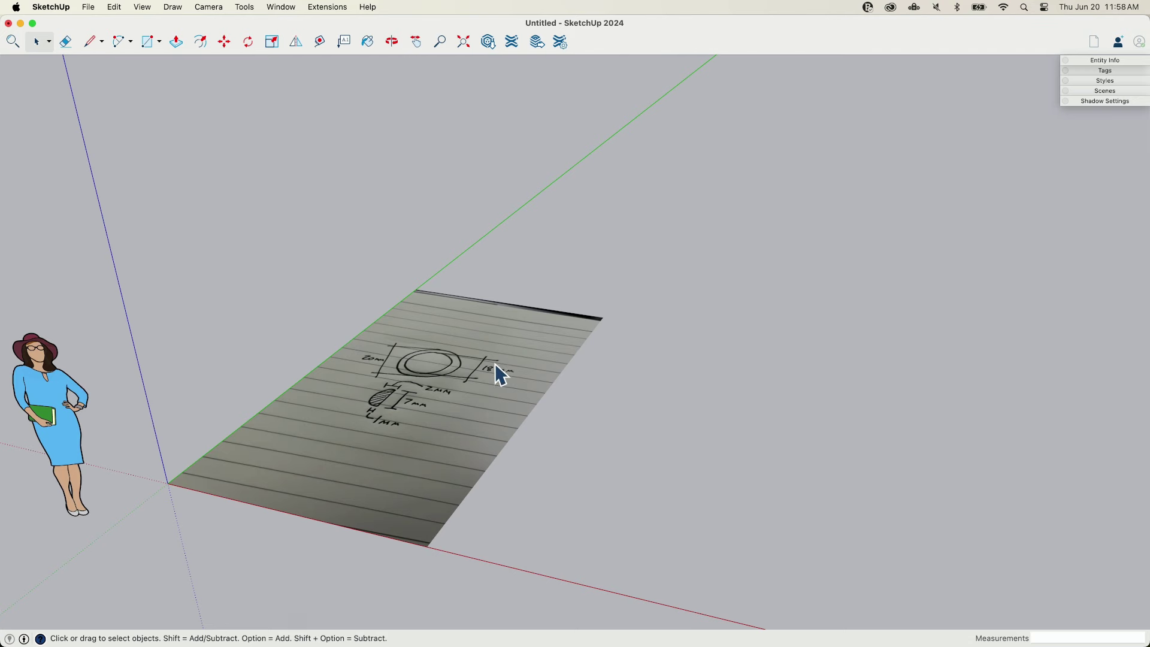
{"action": "scroll", "coordinate": [503, 376], "scroll_direction": "down", "scroll_amount": 3}
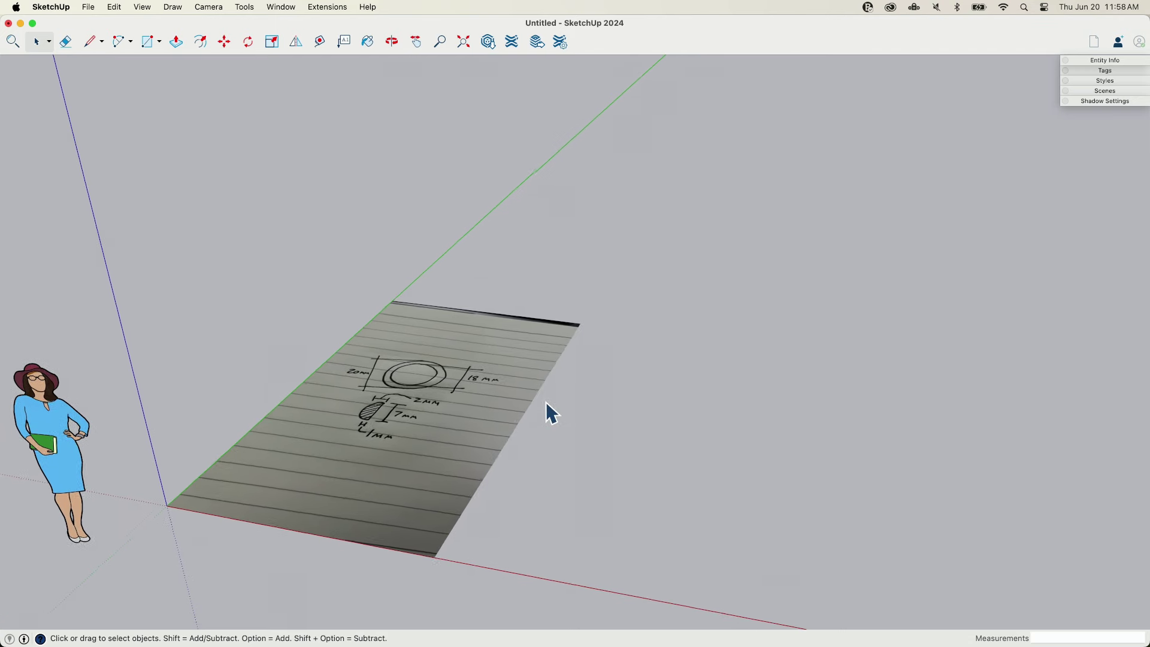
In Model Info, set the units to Decimal format with lengths in Meters
{"action": "left_click", "coordinate": [51, 7]}
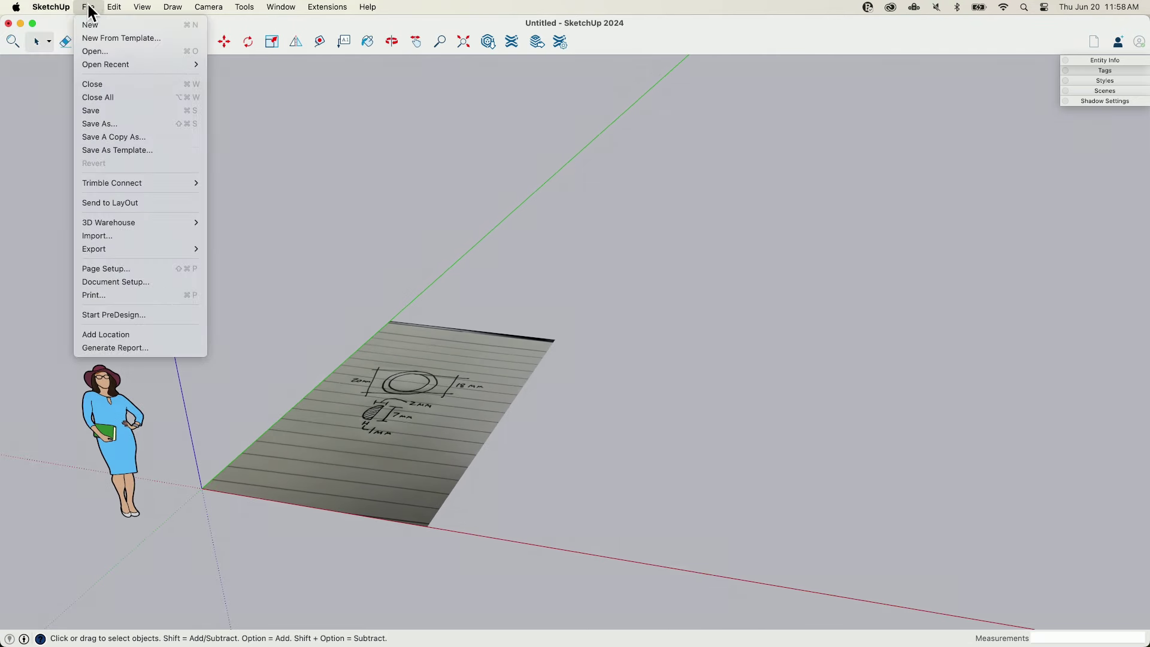
{"action": "mouse_move", "coordinate": [267, 8]}
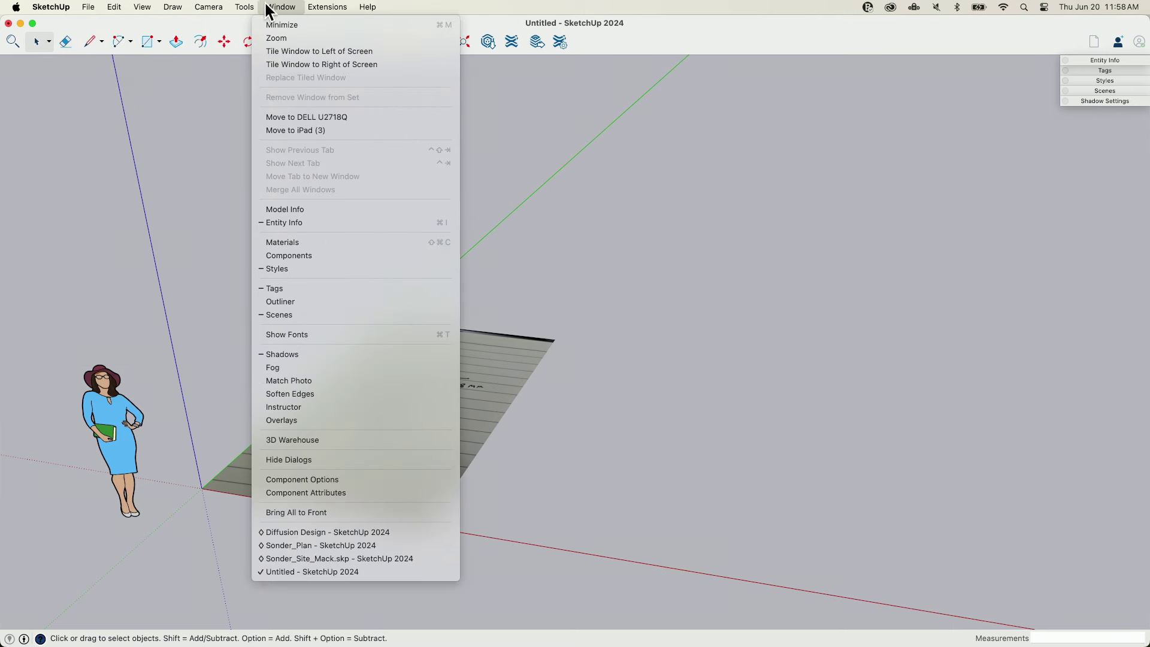
{"action": "left_click", "coordinate": [309, 205]}
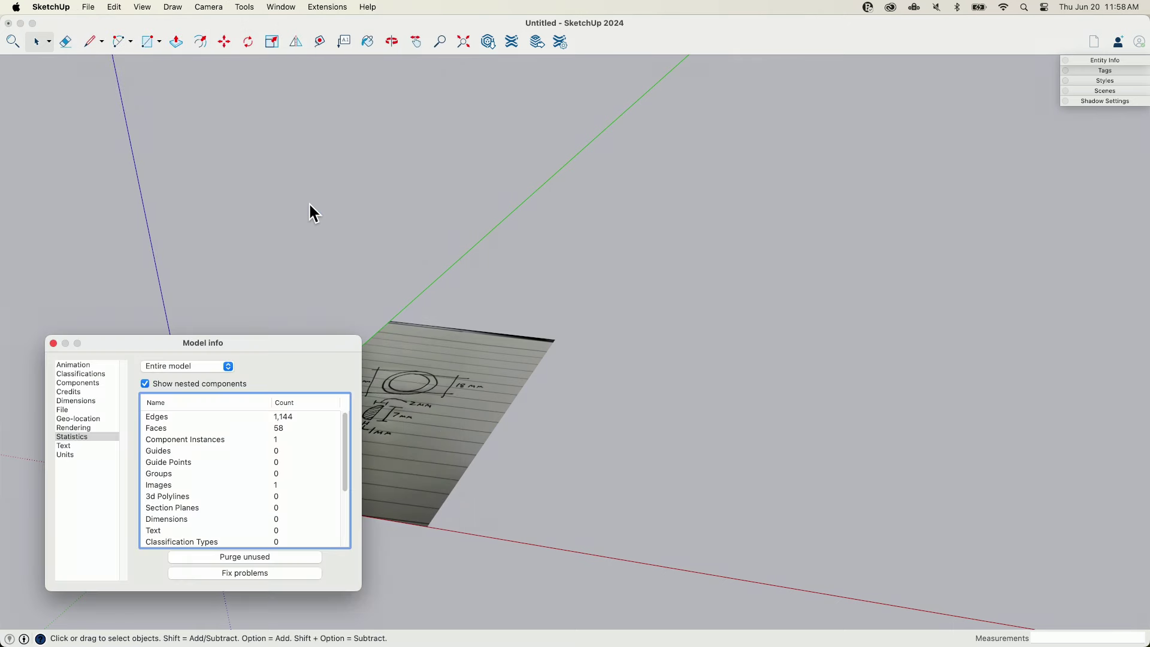
{"action": "left_click", "coordinate": [66, 455]}
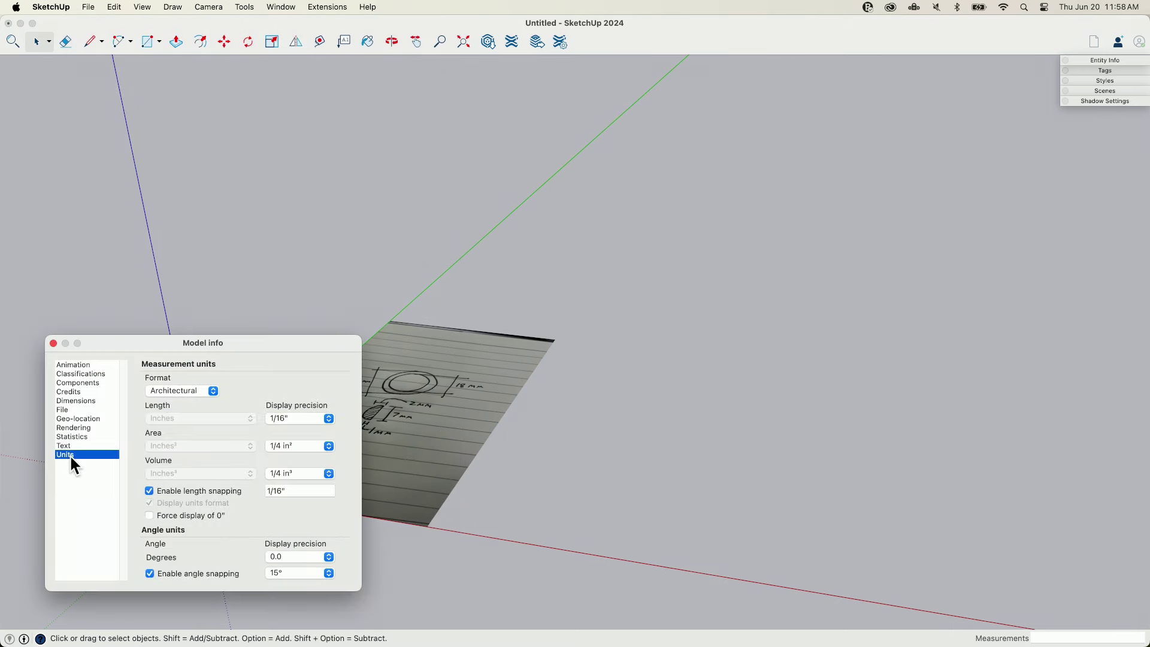
{"action": "left_click", "coordinate": [178, 390]}
{"action": "left_click", "coordinate": [178, 402]}
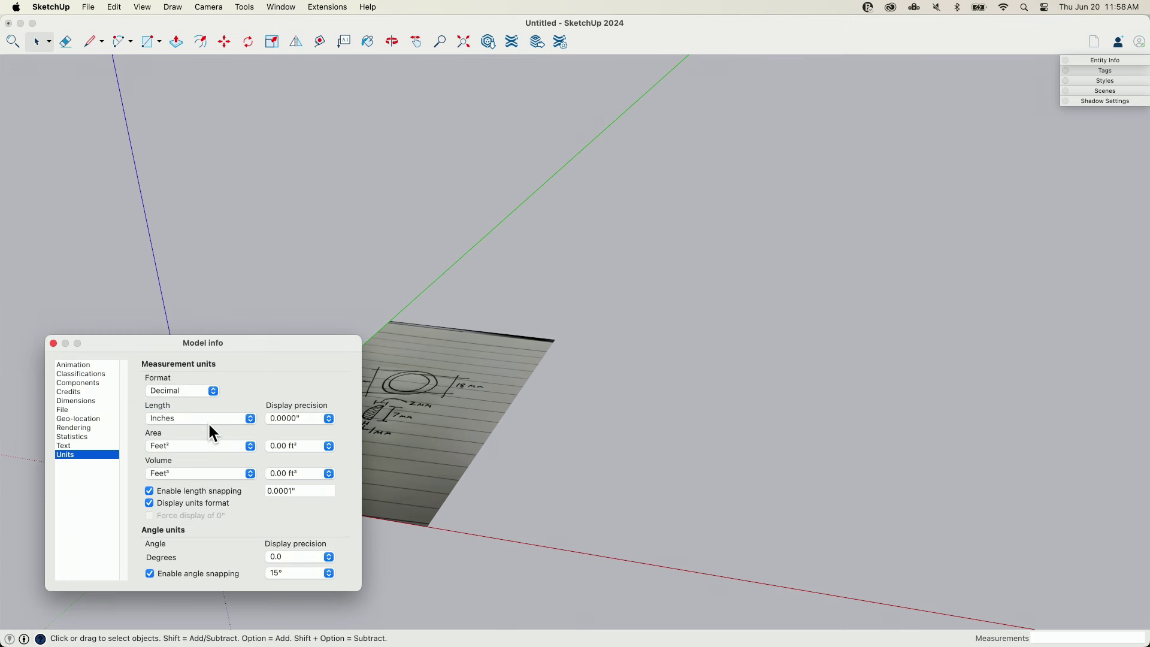
{"action": "left_click", "coordinate": [206, 418]}
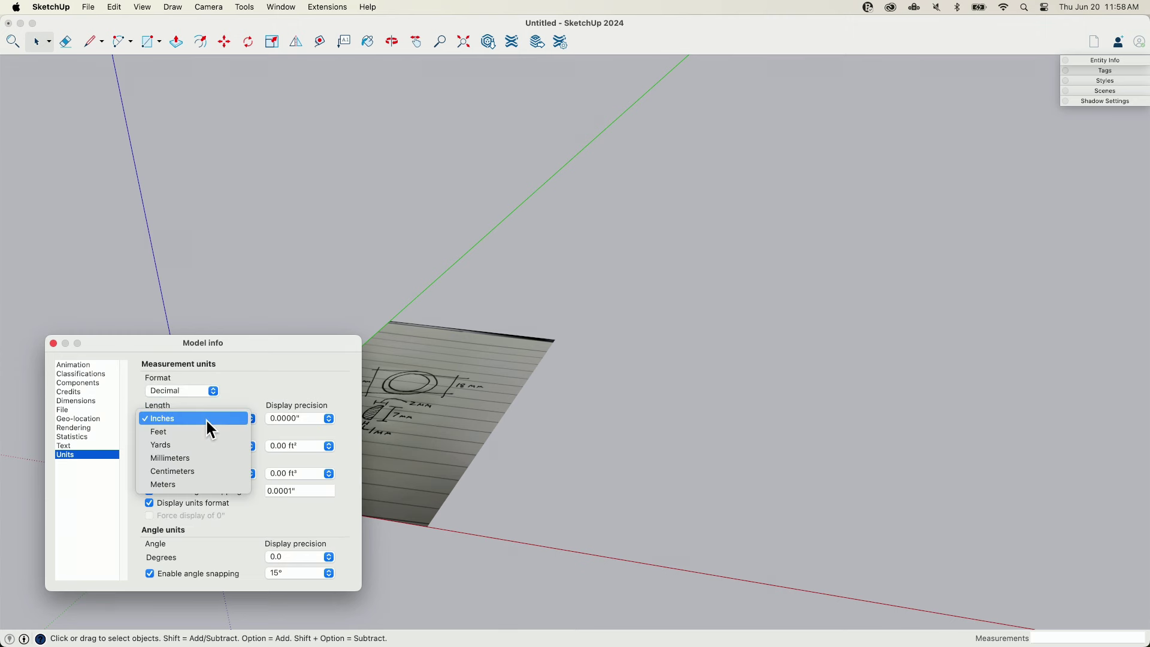
{"action": "left_click", "coordinate": [189, 485]}
{"action": "left_click", "coordinate": [53, 344]}
{"action": "scroll", "coordinate": [312, 398], "scroll_direction": "up", "scroll_amount": 10}
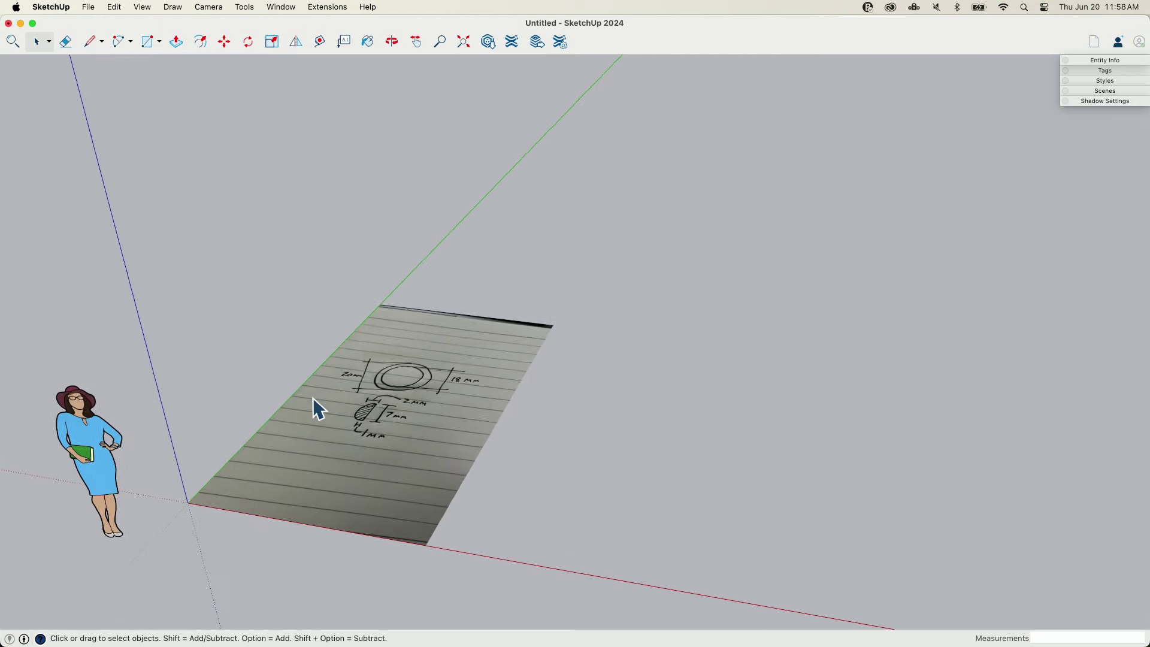
{"action": "mouse_move", "coordinate": [462, 324]}
{"action": "middle_mouse_down"}
{"action": "mouse_move", "coordinate": [416, 298]}
{"action": "mouse_move", "coordinate": [539, 253]}
{"action": "mouse_move", "coordinate": [420, 252]}
{"action": "middle_mouse_up"}
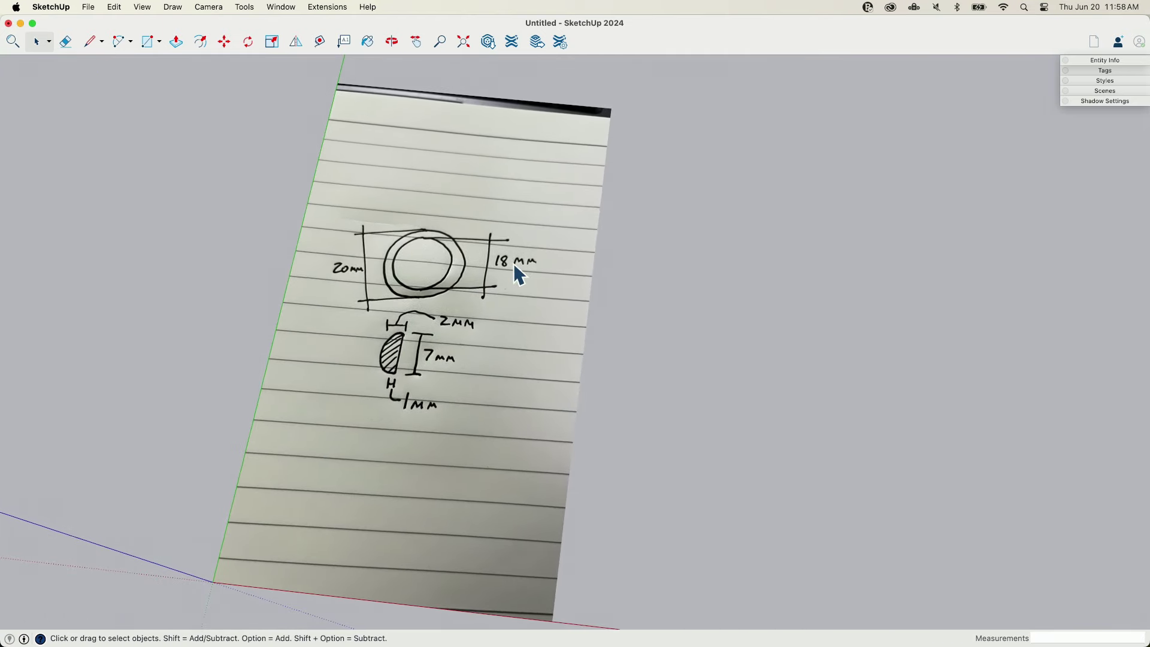
{"action": "mouse_move", "coordinate": [517, 270]}
{"action": "middle_mouse_down"}
{"action": "mouse_move", "coordinate": [370, 326]}
{"action": "mouse_move", "coordinate": [648, 275]}
{"action": "middle_mouse_up"}
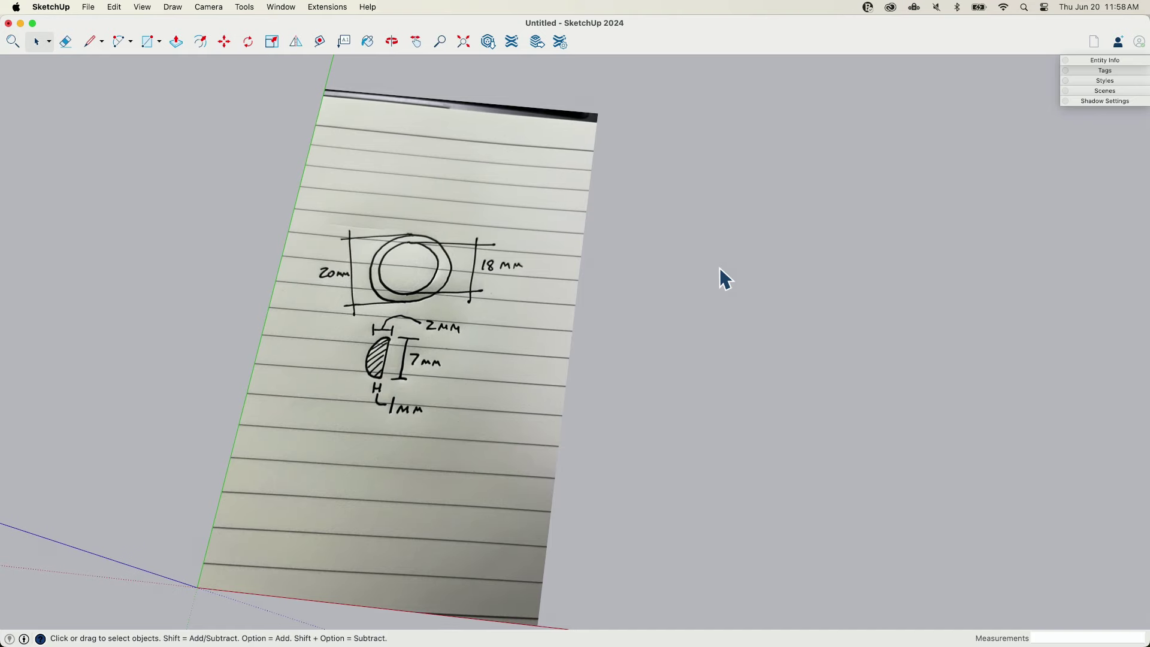
{"action": "mouse_move", "coordinate": [720, 267]}
{"action": "middle_mouse_down"}
{"action": "mouse_move", "coordinate": [707, 205]}
{"action": "mouse_move", "coordinate": [701, 305]}
{"action": "middle_mouse_up"}
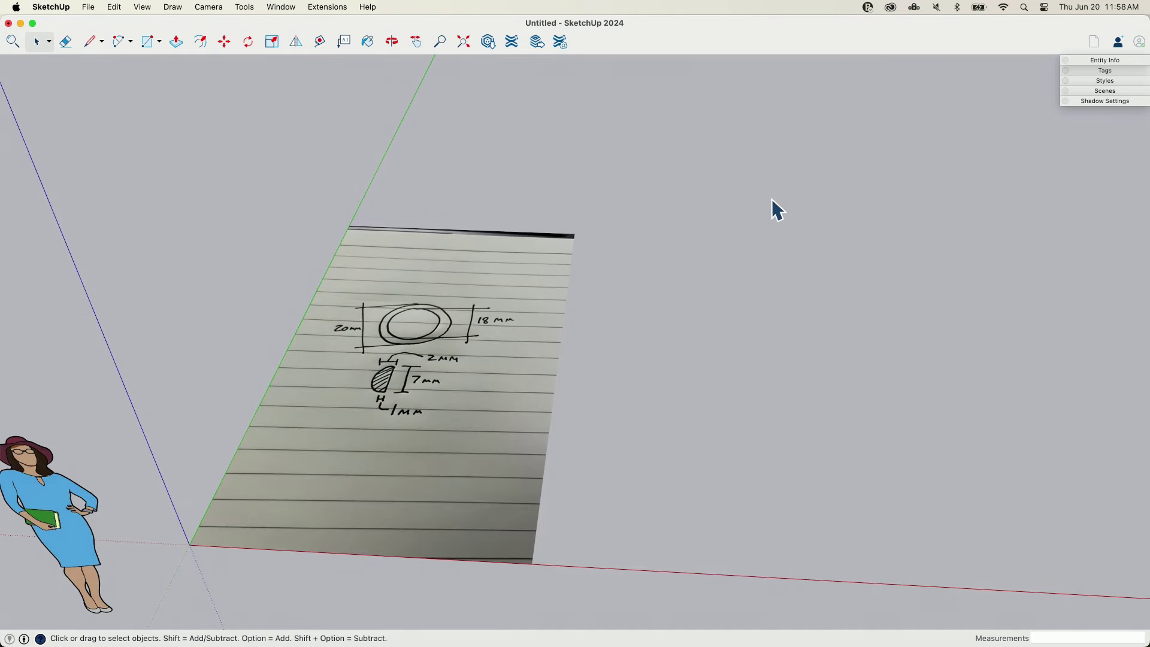
{"action": "mouse_move", "coordinate": [562, 419]}
{"action": "middle_mouse_down"}
{"action": "mouse_move", "coordinate": [480, 289]}
{"action": "mouse_move", "coordinate": [495, 308]}
{"action": "mouse_move", "coordinate": [461, 339]}
{"action": "middle_mouse_up"}
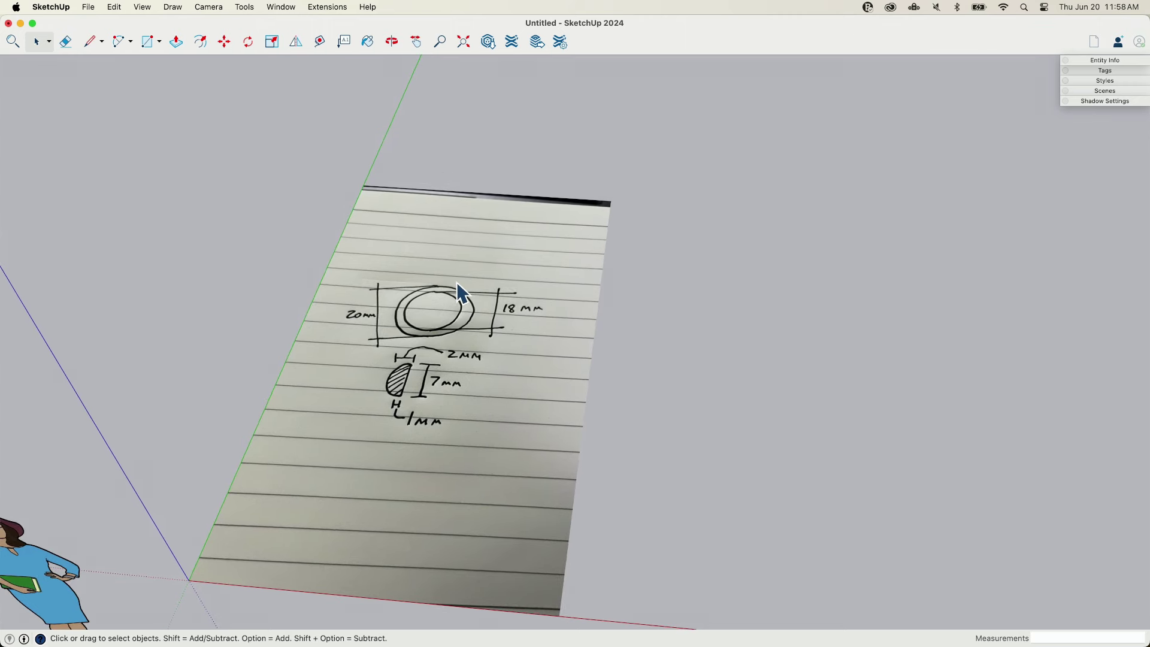
{"action": "mouse_move", "coordinate": [458, 284]}
{"action": "middle_mouse_down"}
{"action": "mouse_move", "coordinate": [509, 231]}
{"action": "mouse_move", "coordinate": [362, 313]}
{"action": "mouse_move", "coordinate": [644, 297]}
{"action": "mouse_move", "coordinate": [428, 382]}
{"action": "mouse_move", "coordinate": [476, 224]}
{"action": "middle_mouse_up"}
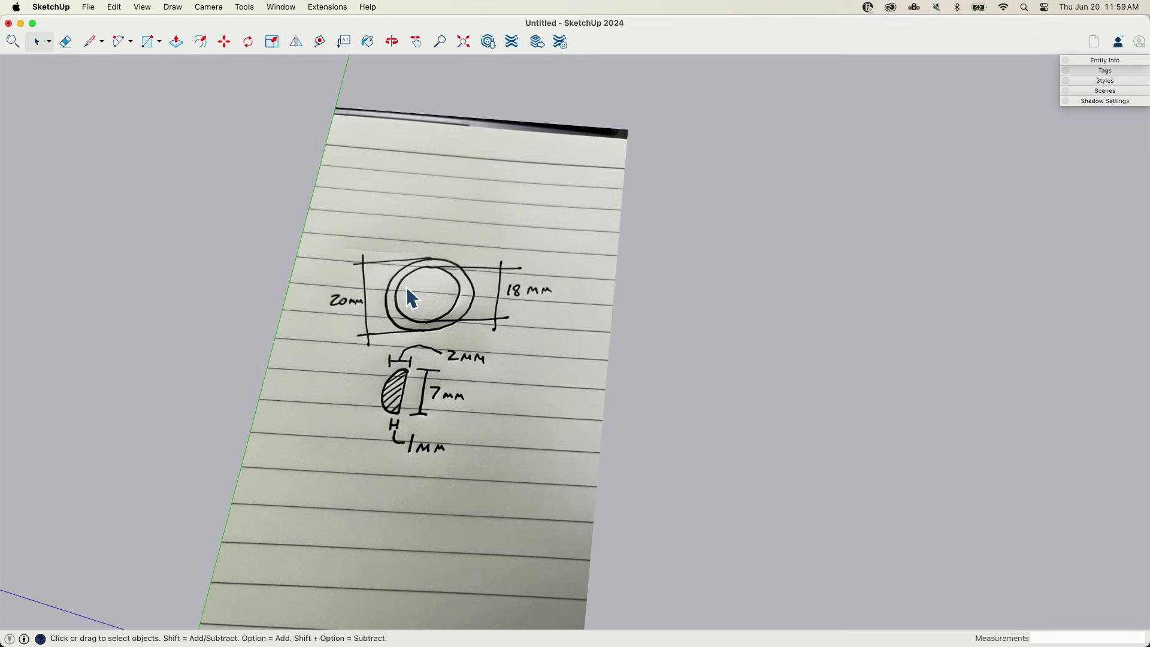
{"action": "mouse_move", "coordinate": [407, 290]}
{"action": "middle_mouse_down"}
{"action": "mouse_move", "coordinate": [396, 335]}
{"action": "mouse_move", "coordinate": [423, 340]}
{"action": "mouse_move", "coordinate": [389, 278]}
{"action": "mouse_move", "coordinate": [392, 340]}
{"action": "mouse_move", "coordinate": [441, 385]}
{"action": "mouse_move", "coordinate": [377, 322]}
{"action": "mouse_move", "coordinate": [393, 354]}
{"action": "mouse_move", "coordinate": [373, 332]}
{"action": "mouse_move", "coordinate": [401, 353]}
{"action": "mouse_move", "coordinate": [375, 478]}
{"action": "mouse_move", "coordinate": [473, 415]}
{"action": "mouse_move", "coordinate": [481, 447]}
{"action": "middle_mouse_up"}
Move the sketch photo further to the right
{"action": "left_click", "coordinate": [472, 415]}
{"action": "key", "text": "m"}
{"action": "left_click", "coordinate": [476, 444]}
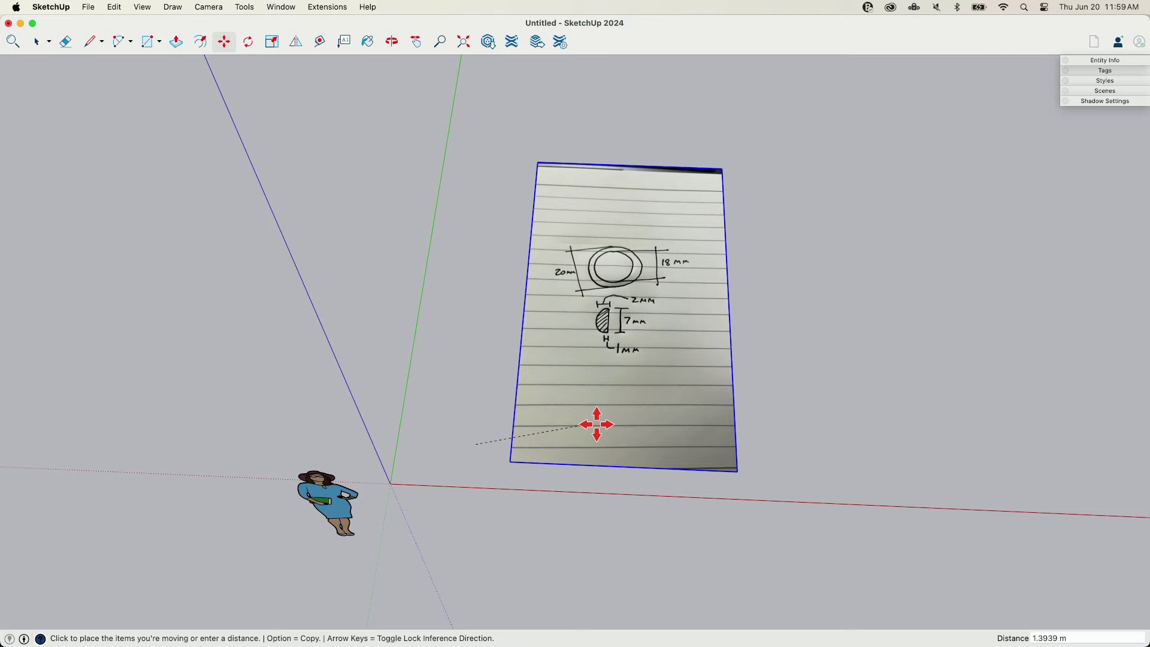
{"action": "left_click", "coordinate": [667, 432]}
Erase the scale figure and zoom out to show the photo and the origin
{"action": "key", "text": "e"}
{"action": "mouse_move", "coordinate": [319, 498]}
{"action": "middle_mouse_down"}
{"action": "mouse_move", "coordinate": [339, 484]}
{"action": "mouse_move", "coordinate": [457, 507]}
{"action": "mouse_move", "coordinate": [563, 462]}
{"action": "mouse_move", "coordinate": [763, 334]}
{"action": "mouse_move", "coordinate": [645, 390]}
{"action": "mouse_move", "coordinate": [464, 545]}
{"action": "mouse_move", "coordinate": [503, 455]}
{"action": "mouse_move", "coordinate": [747, 321]}
{"action": "mouse_move", "coordinate": [719, 258]}
{"action": "middle_mouse_up"}
{"action": "left_click", "coordinate": [359, 470]}
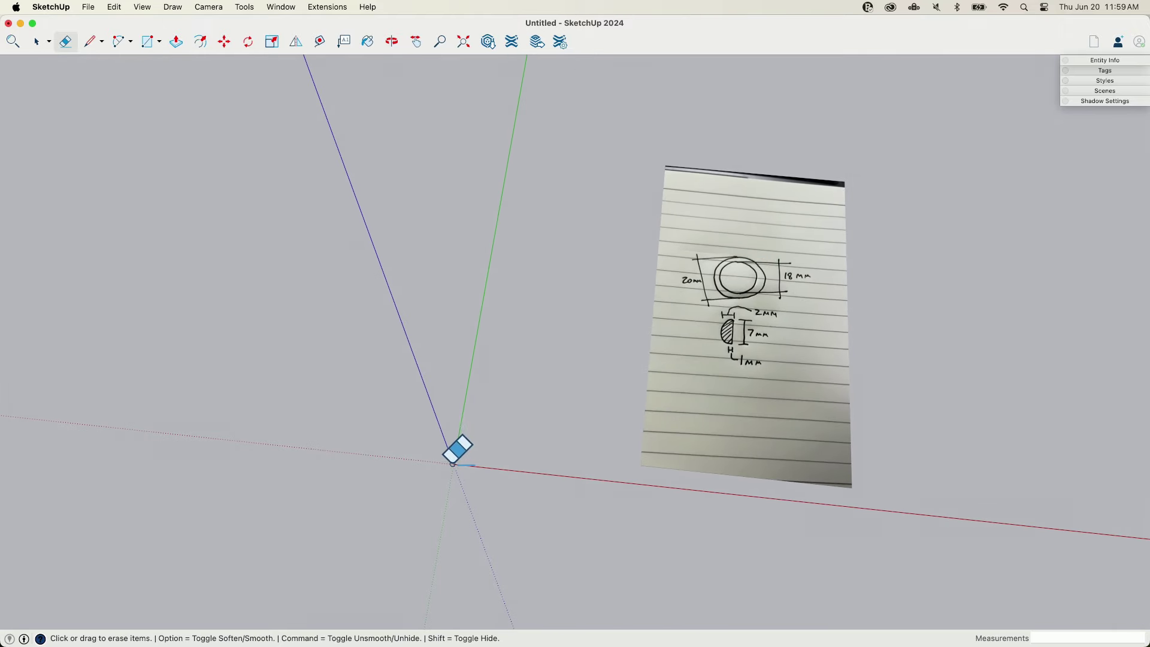
{"action": "scroll", "coordinate": [745, 280], "scroll_direction": "up", "scroll_amount": 5}
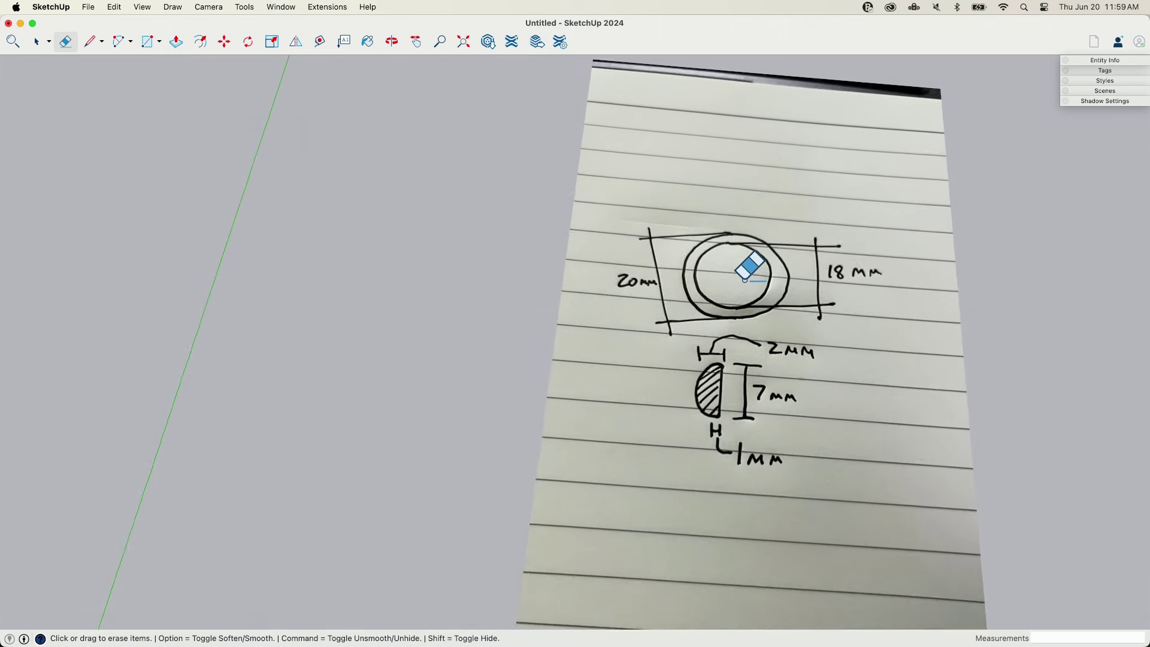
{"action": "scroll", "coordinate": [744, 280], "scroll_direction": "up", "scroll_amount": 1}
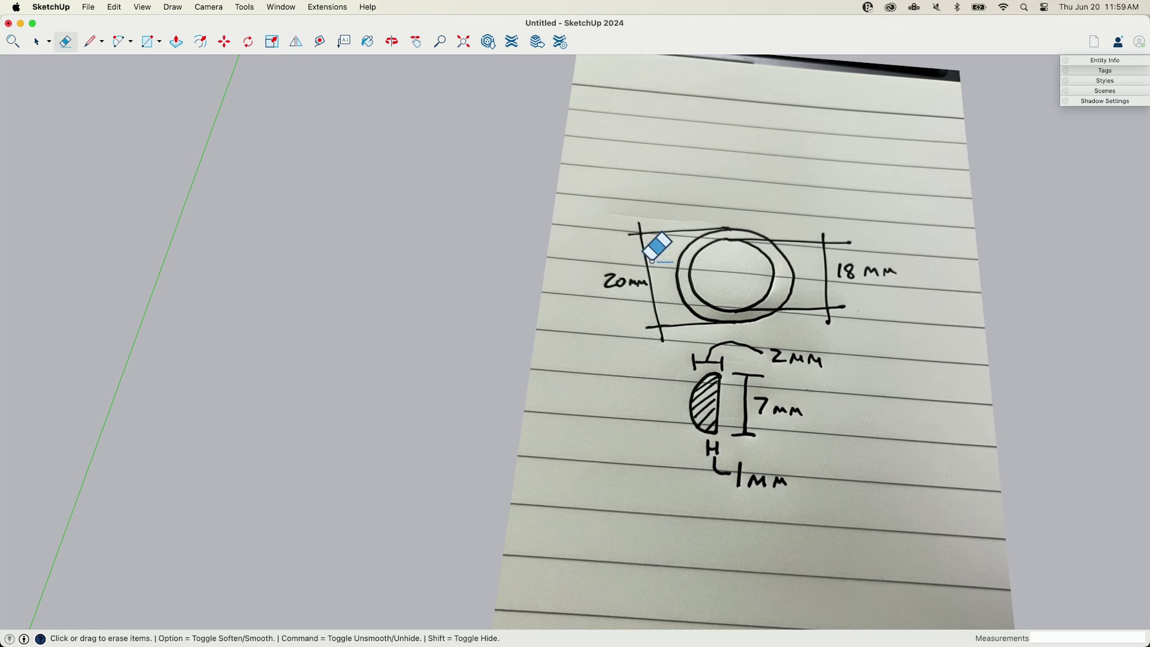
{"action": "scroll", "coordinate": [713, 245], "scroll_direction": "down", "scroll_amount": 4}
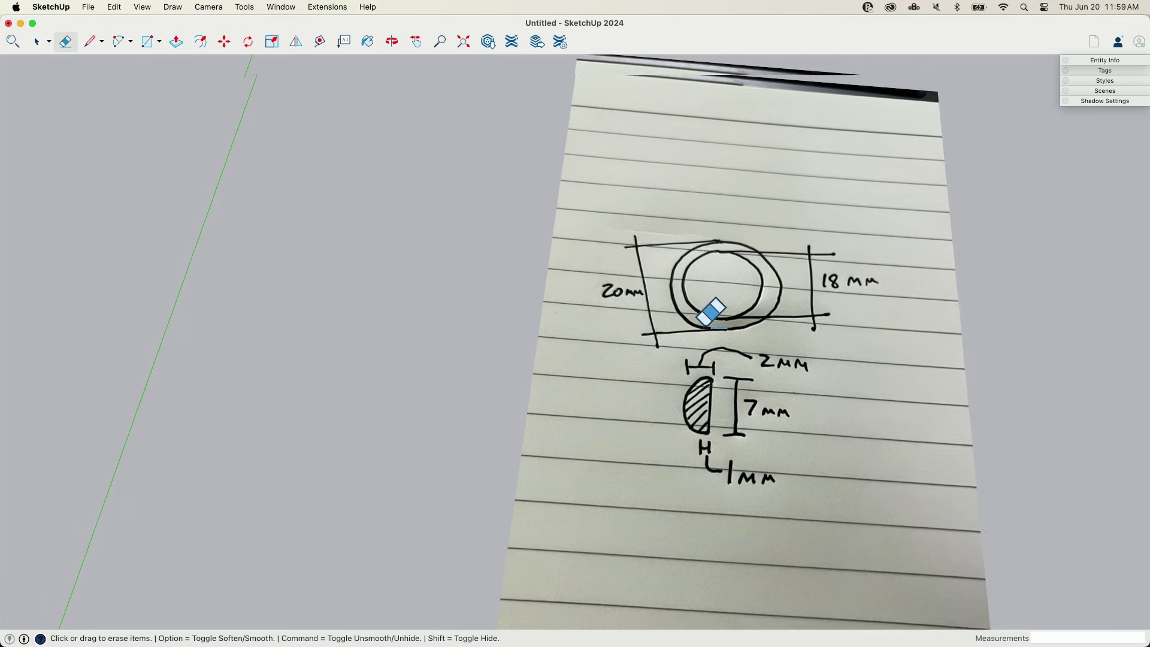
{"action": "scroll", "coordinate": [569, 261], "scroll_direction": "down", "scroll_amount": 1}
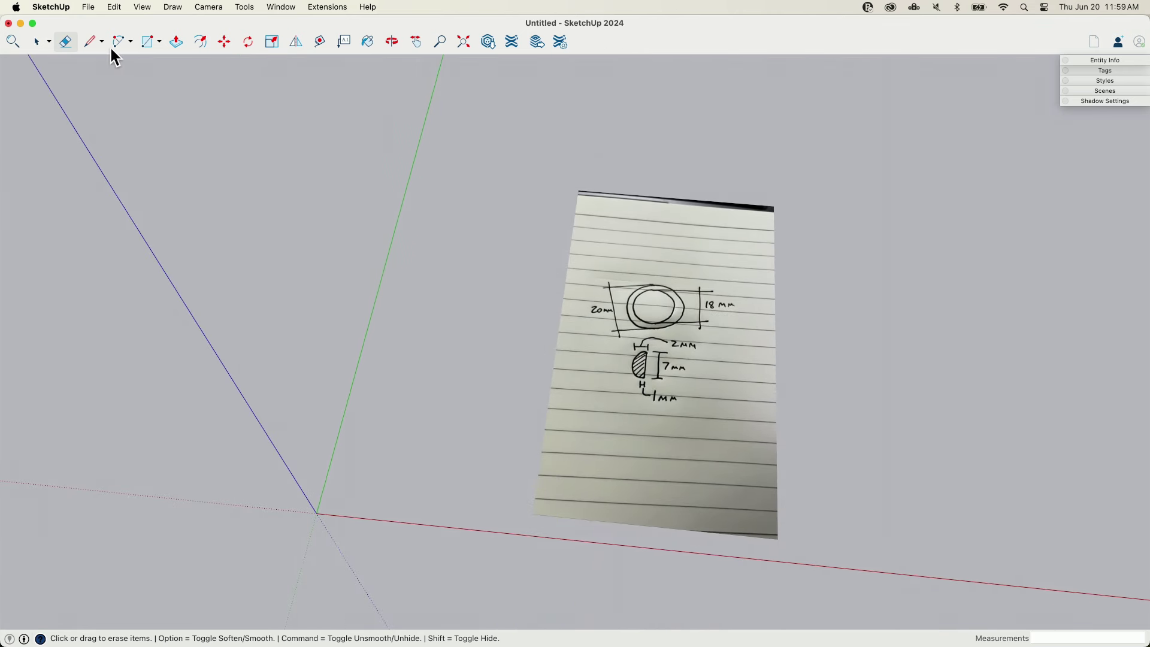
Draw a circle of radius 9 centred on the model origin
{"action": "left_click", "coordinate": [144, 43]}
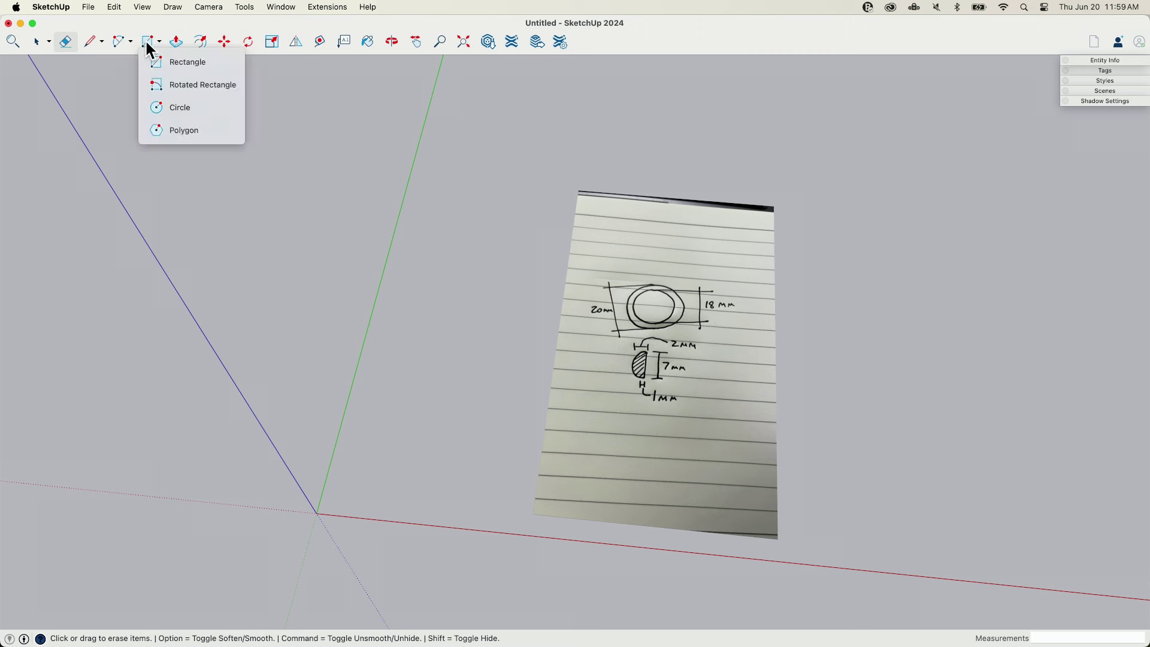
{"action": "left_click", "coordinate": [160, 111]}
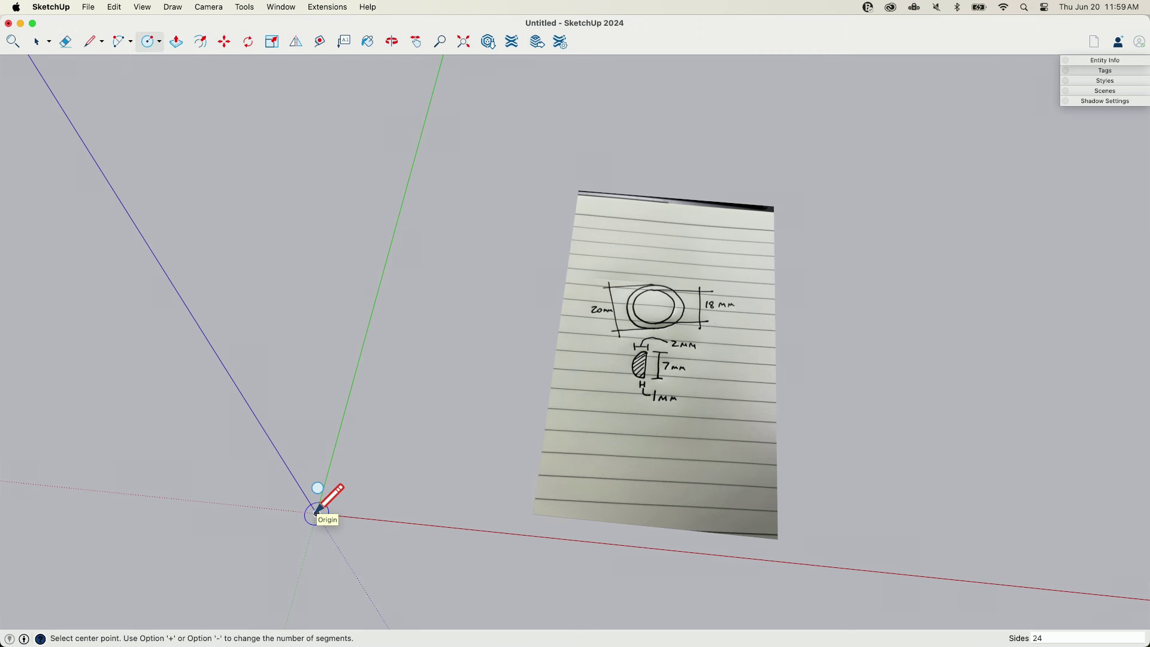
{"action": "left_click", "coordinate": [317, 513]}
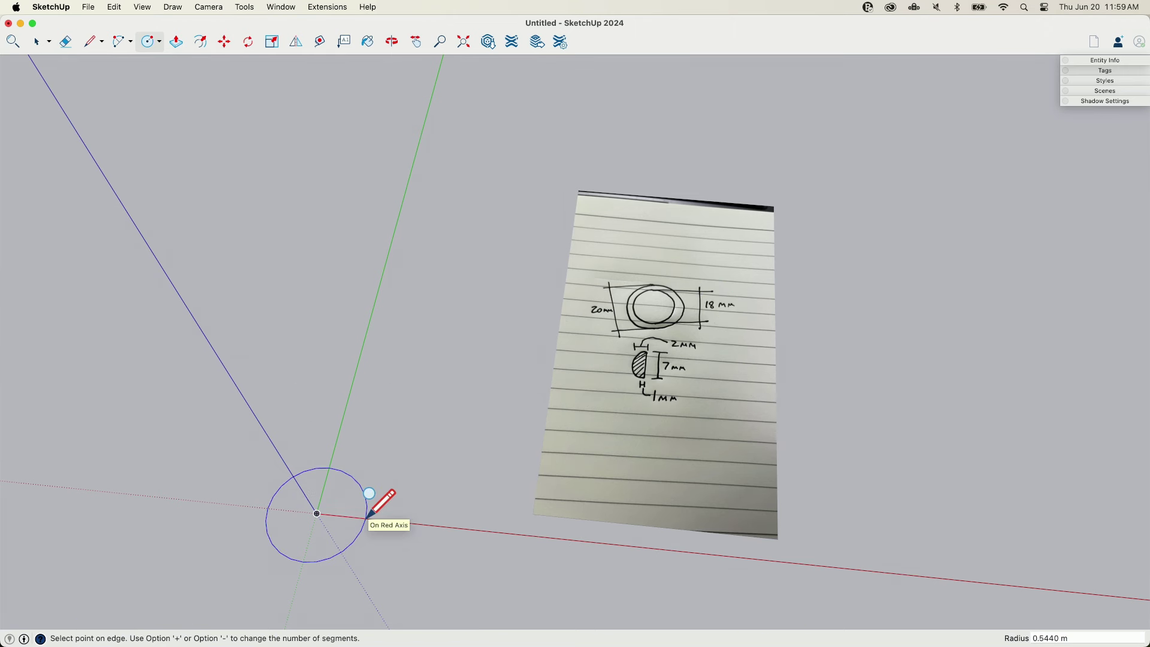
{"action": "scroll", "coordinate": [367, 517], "scroll_direction": "right", "scroll_amount": 3, "text": "shift"}
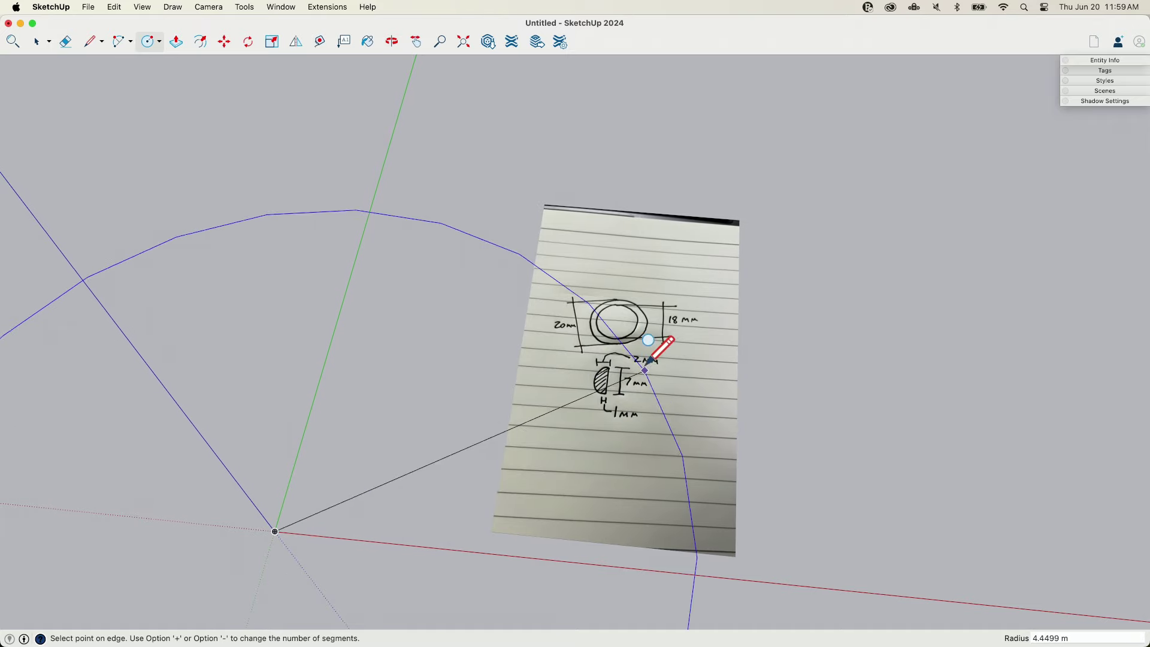
{"action": "scroll", "coordinate": [379, 419], "scroll_direction": "down", "scroll_amount": 5}
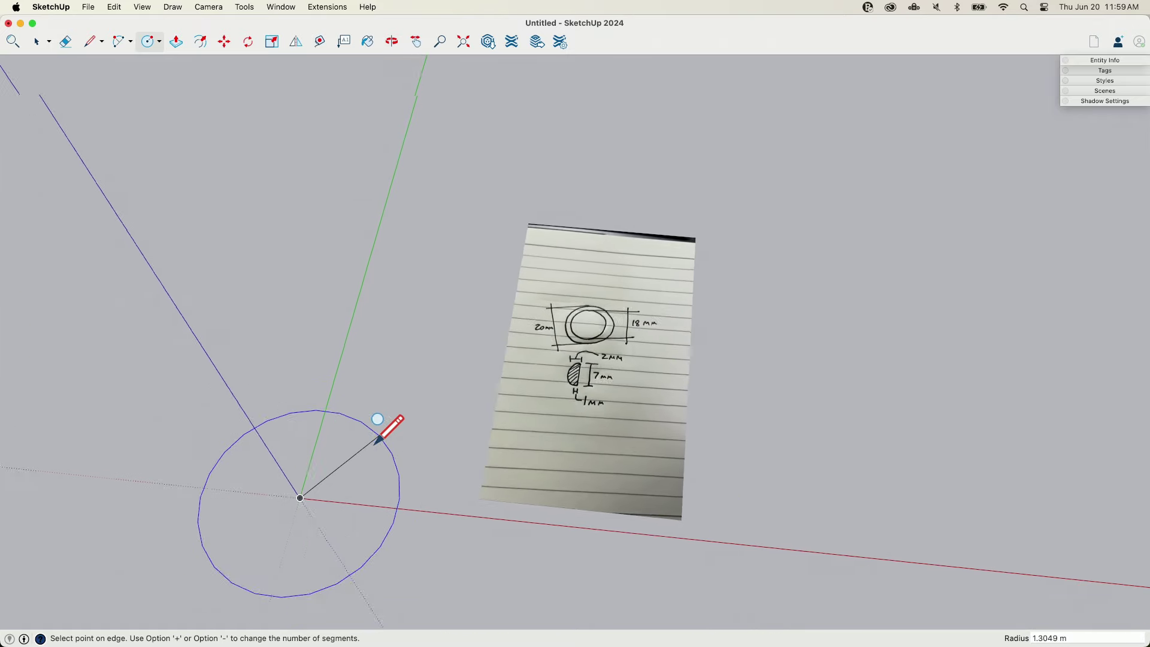
{"action": "scroll", "coordinate": [791, 425], "scroll_direction": "down", "scroll_amount": 5}
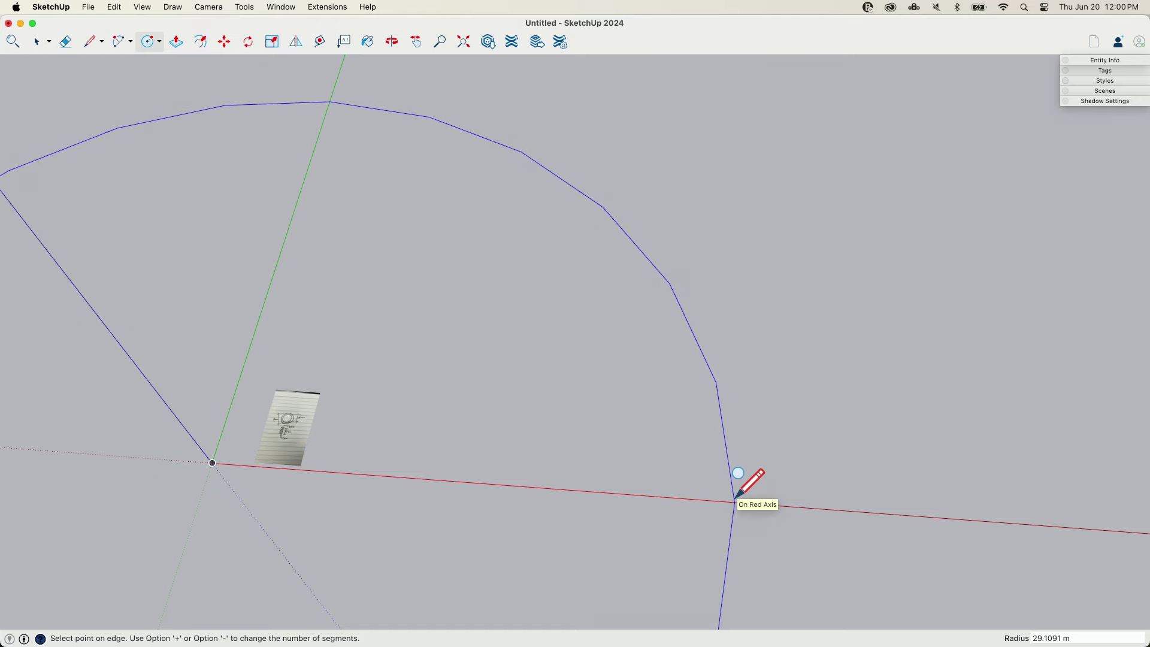
{"action": "key", "text": "Return"}
{"action": "scroll", "coordinate": [735, 501], "scroll_direction": "down", "scroll_amount": 4}
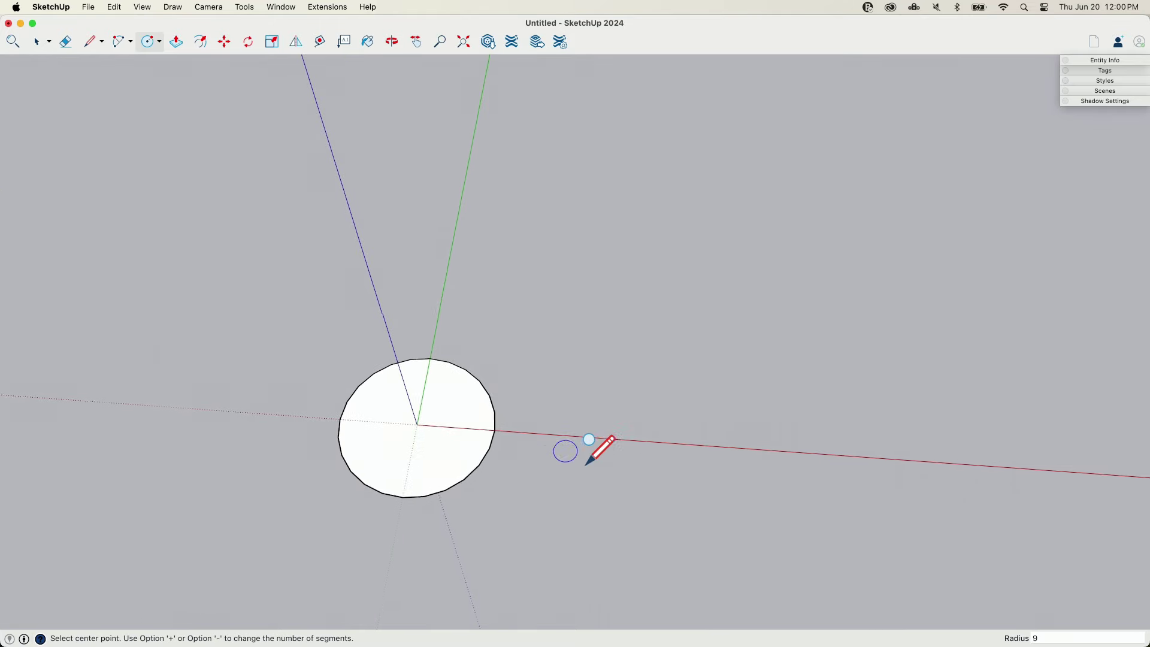
{"action": "key", "text": "space"}
Orbit around the circle and use Zoom Extents to fit it in view
{"action": "scroll", "coordinate": [605, 301], "scroll_direction": "up", "scroll_amount": 5}
{"action": "middle_click_drag", "start_coordinate": [664, 254], "coordinate": [586, 437]}
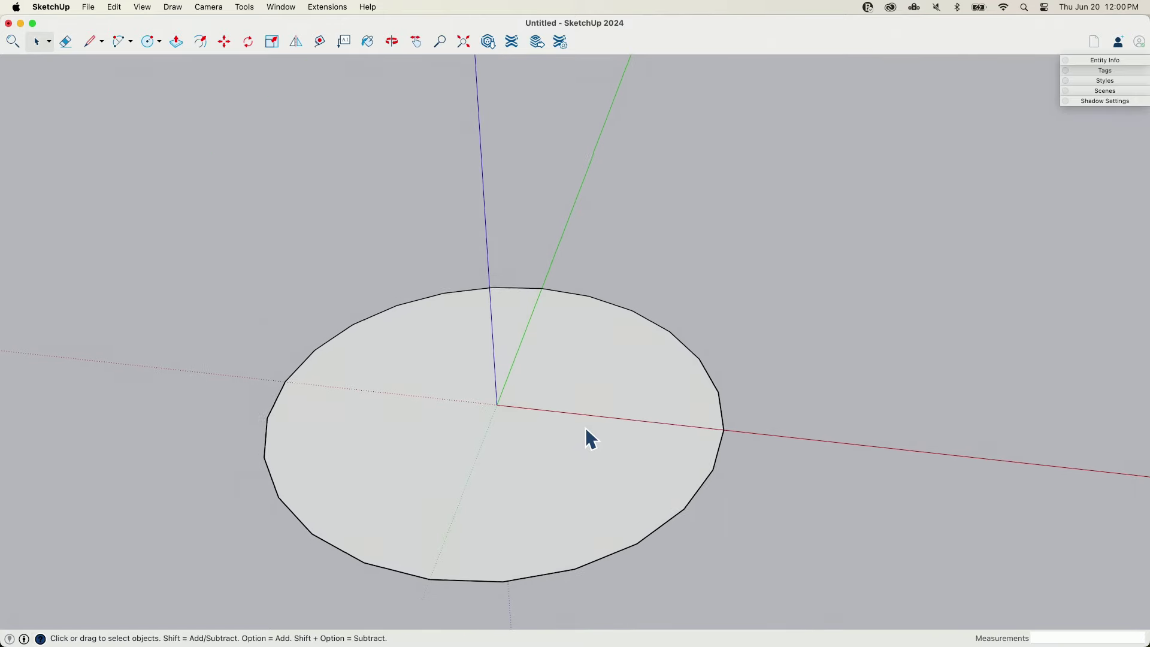
{"action": "scroll", "coordinate": [517, 412], "scroll_direction": "up", "scroll_amount": 3}
{"action": "scroll", "coordinate": [515, 401], "scroll_direction": "up", "scroll_amount": 6}
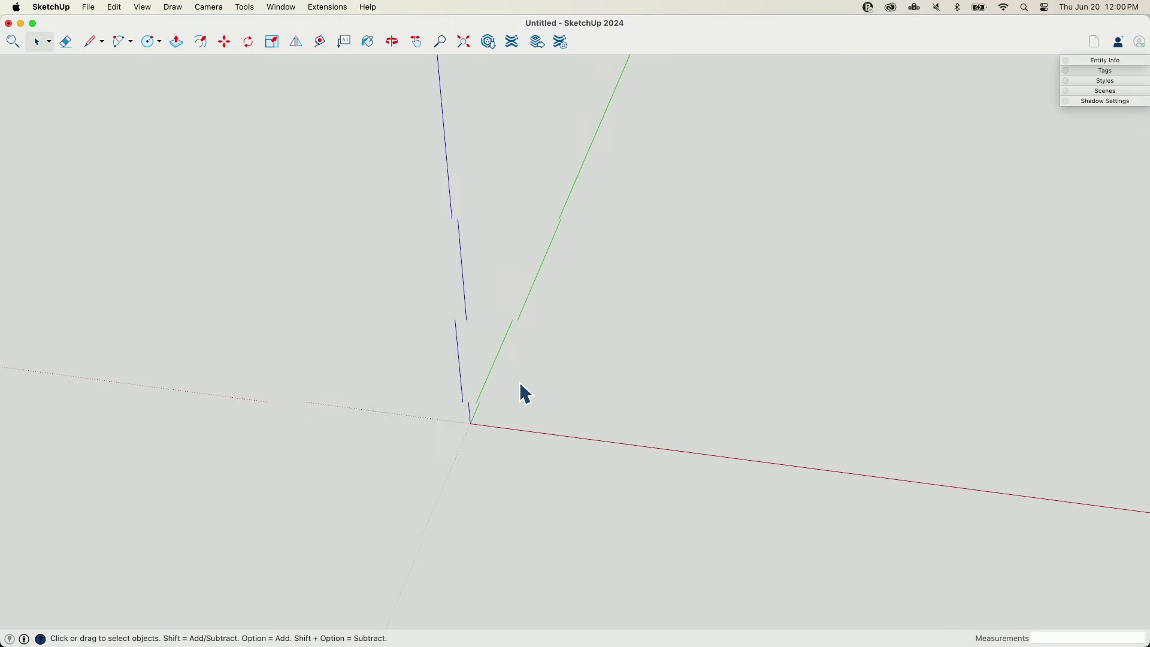
{"action": "scroll", "coordinate": [521, 387], "scroll_direction": "down", "scroll_amount": 9}
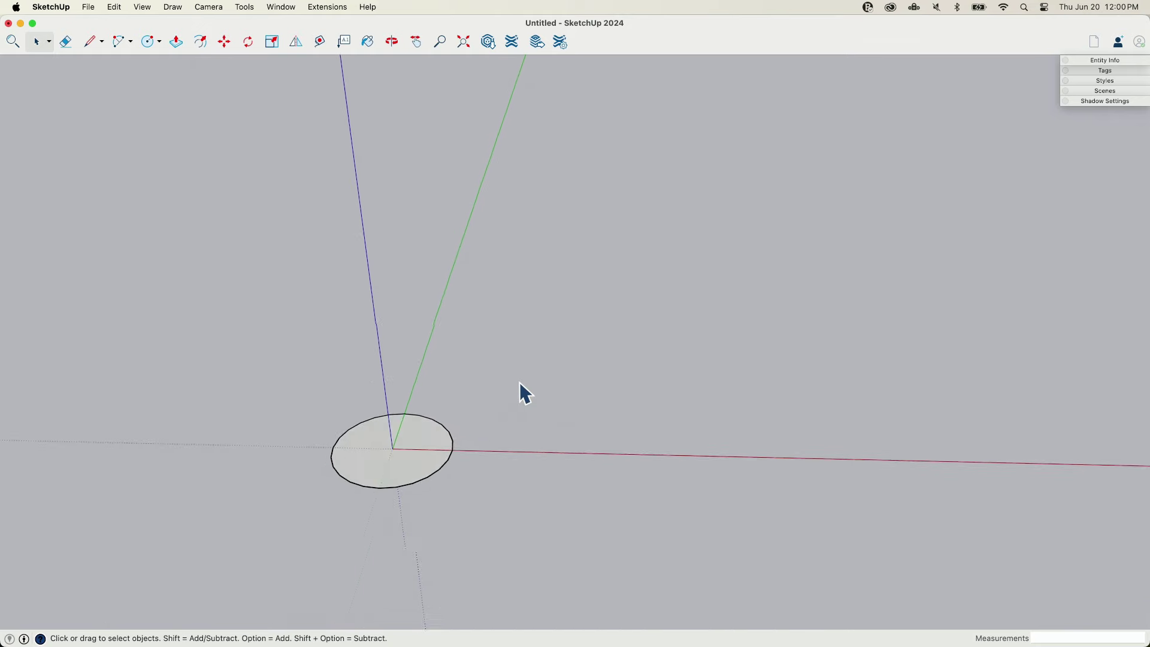
{"action": "scroll", "coordinate": [516, 377], "scroll_direction": "down", "scroll_amount": 2}
{"action": "middle_click_drag", "start_coordinate": [513, 379], "coordinate": [403, 224]}
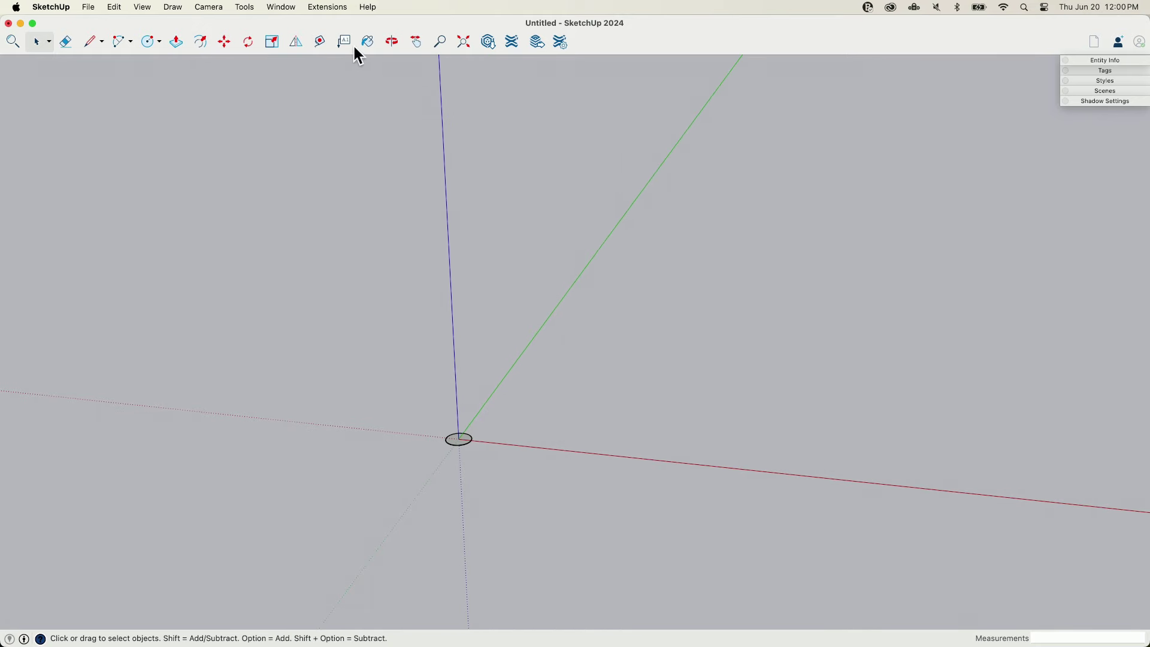
{"action": "left_click", "coordinate": [464, 44]}
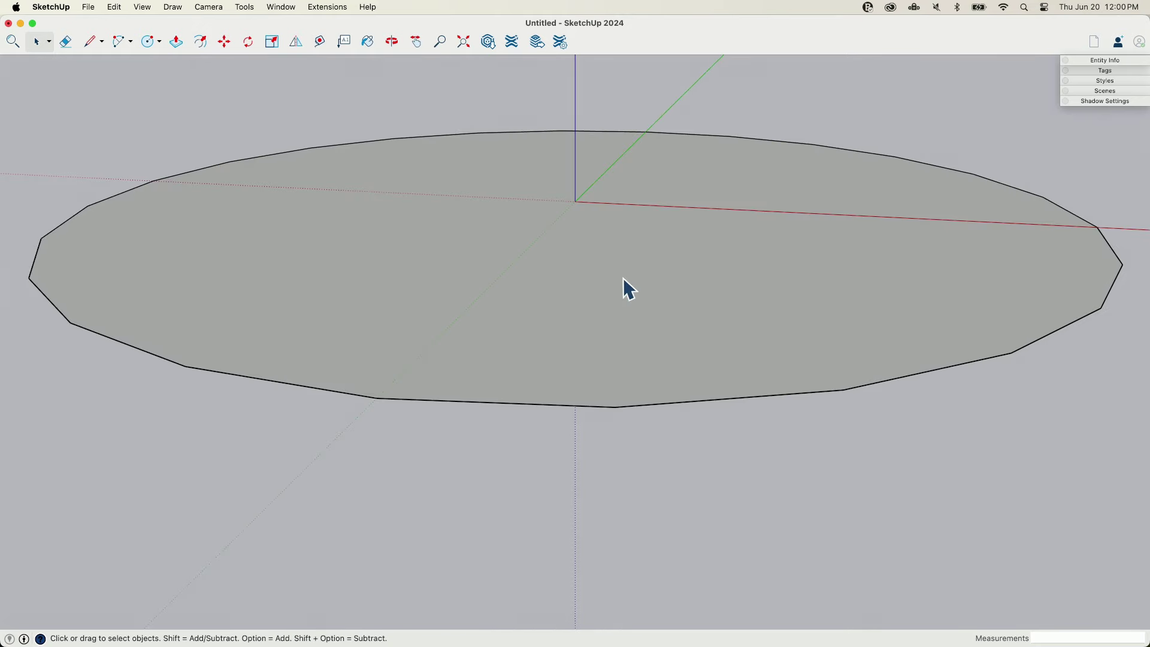
Undo the first circle and move the sketch photo away from the origin
{"action": "key", "text": "super+z"}
{"action": "left_click", "coordinate": [771, 186]}
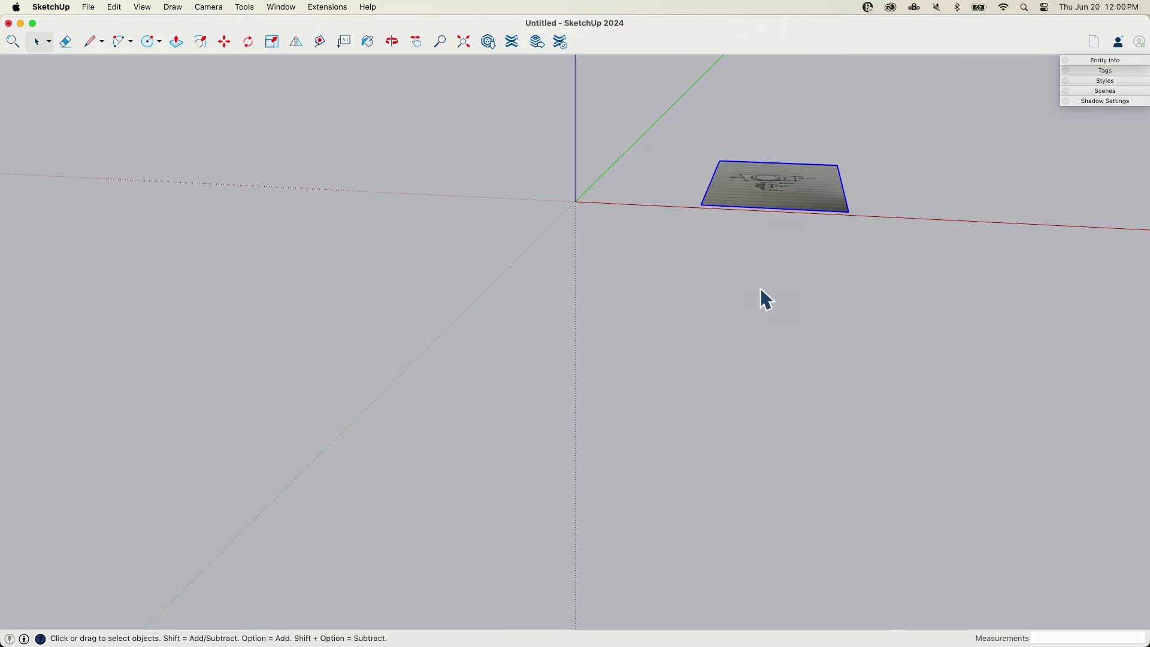
{"action": "middle_click_drag", "start_coordinate": [761, 290], "coordinate": [519, 488]}
{"action": "key", "text": "m"}
{"action": "left_click", "coordinate": [475, 495]}
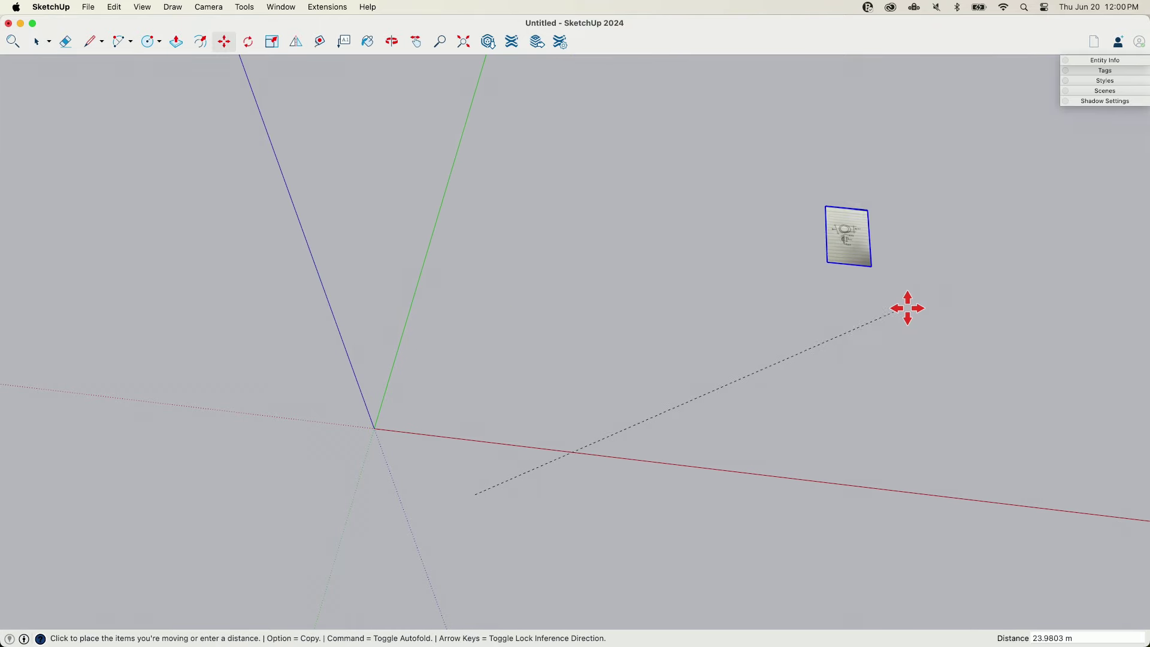
{"action": "left_click", "coordinate": [806, 467]}
{"action": "middle_click_drag", "start_coordinate": [804, 467], "coordinate": [1073, 309]}
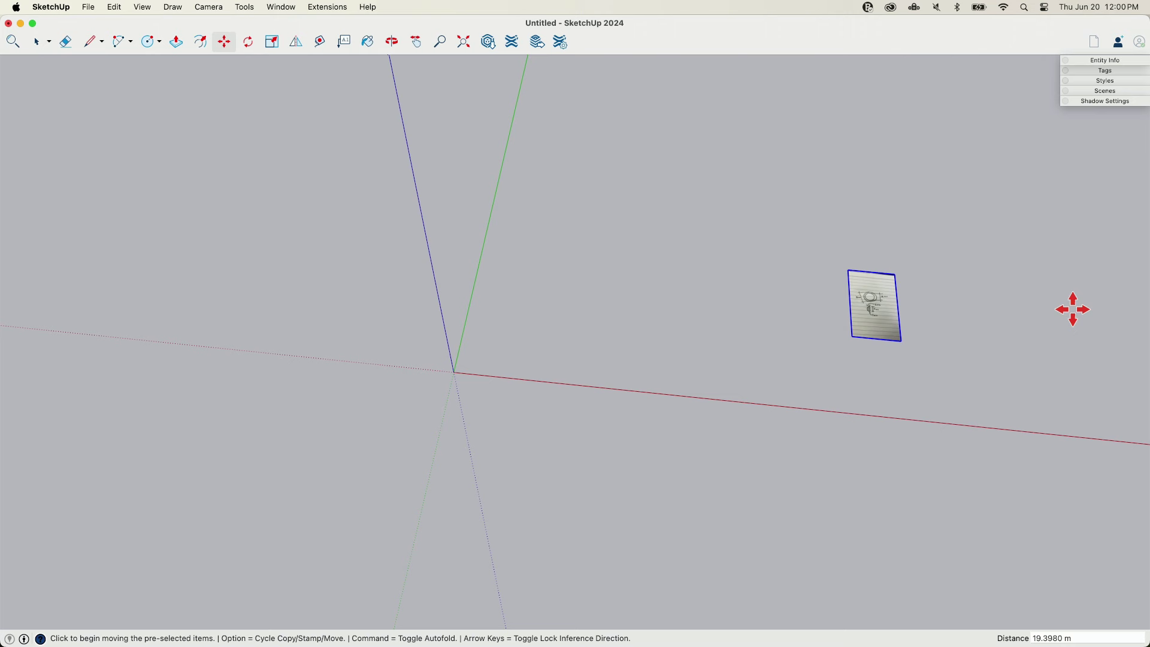
Redraw a radius-9 circle centred on the origin and select its edge
{"action": "key", "text": "c"}
{"action": "left_click", "coordinate": [454, 373]}
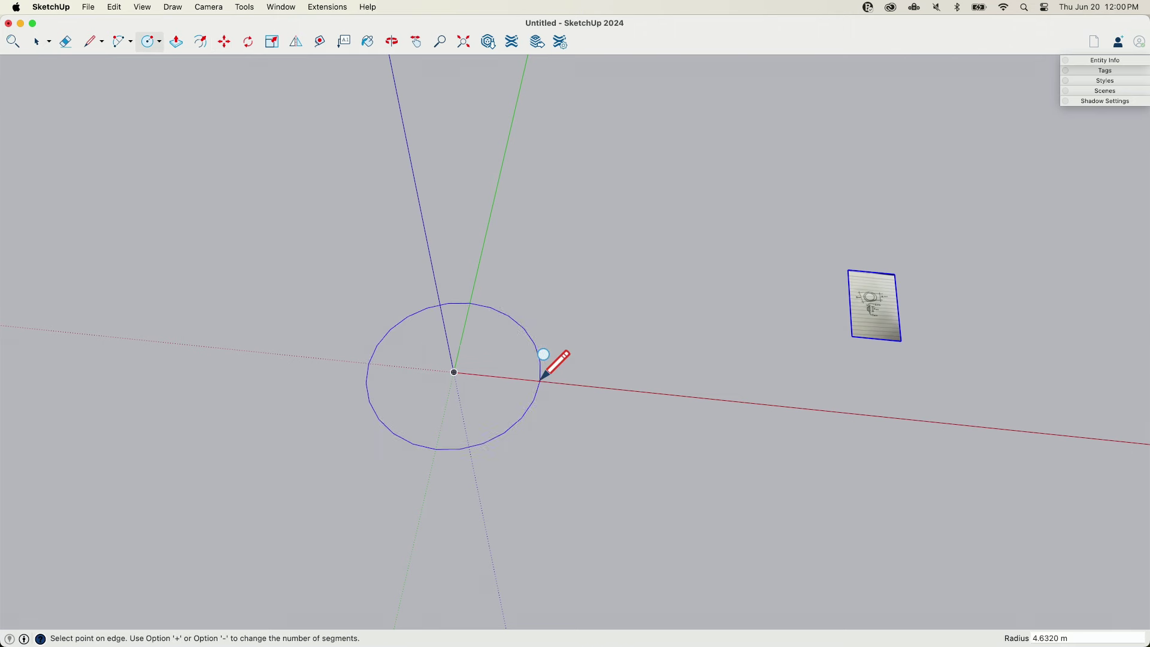
{"action": "key", "text": "Return"}
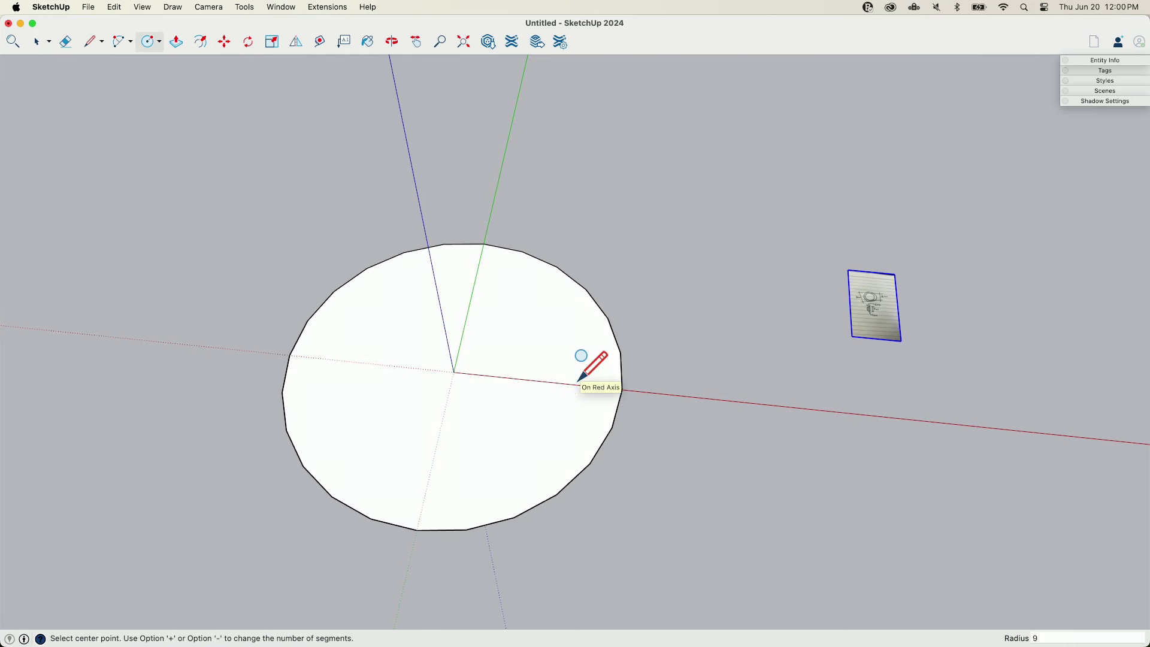
{"action": "key", "text": "space"}
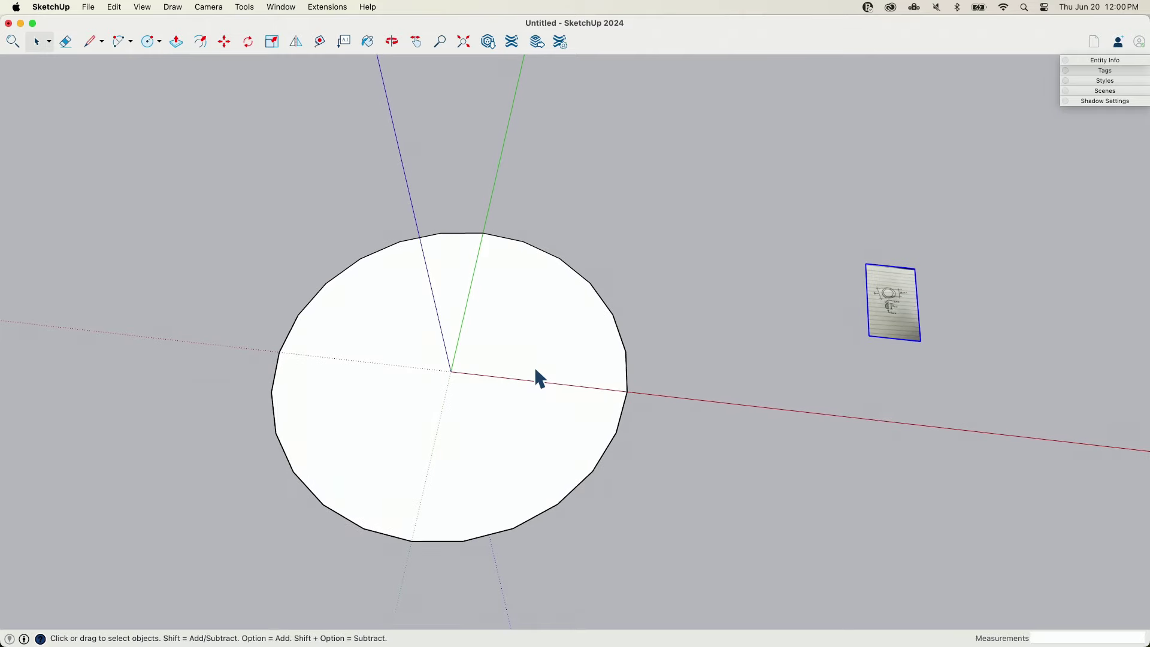
{"action": "scroll", "coordinate": [557, 368], "scroll_direction": "up", "scroll_amount": 3}
{"action": "middle_click_drag", "start_coordinate": [579, 368], "coordinate": [579, 270]}
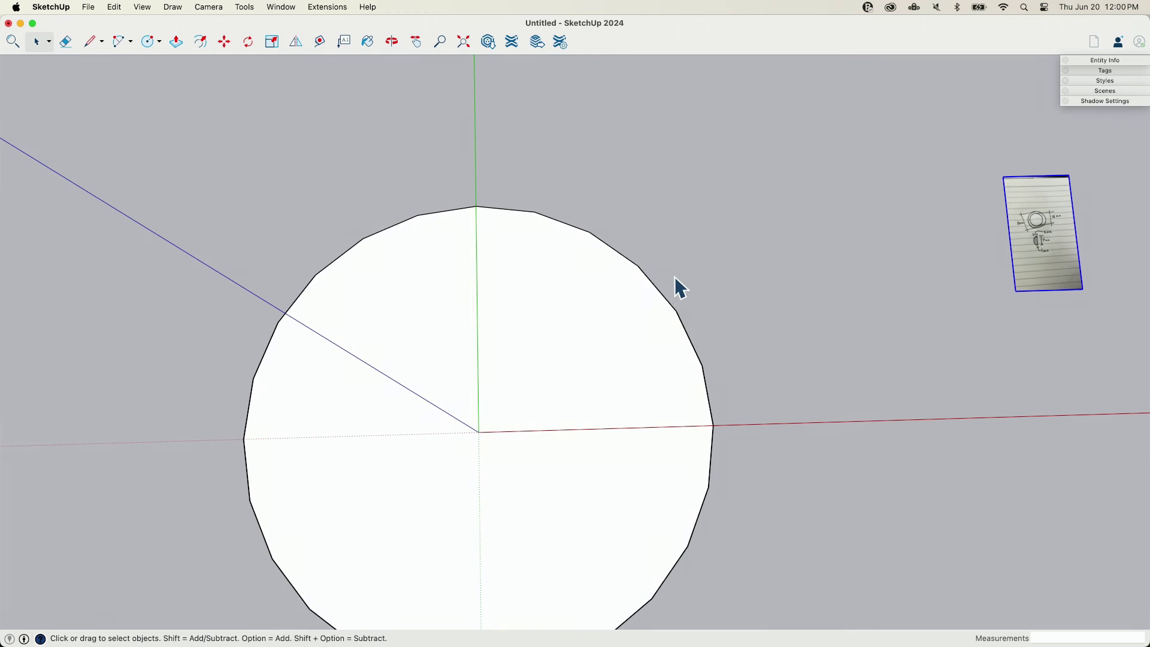
{"action": "left_click", "coordinate": [578, 232]}
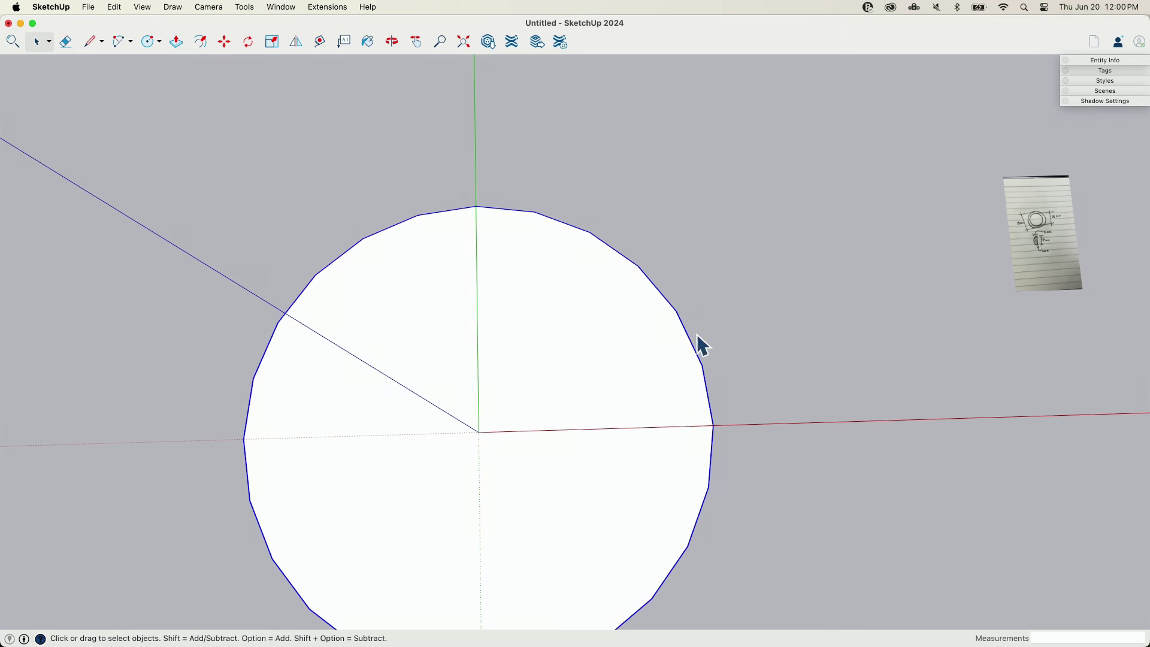
In Entity Info, change the circle's segments from 24 to 96 and check the smoother edge
{"action": "left_click", "coordinate": [1106, 60]}
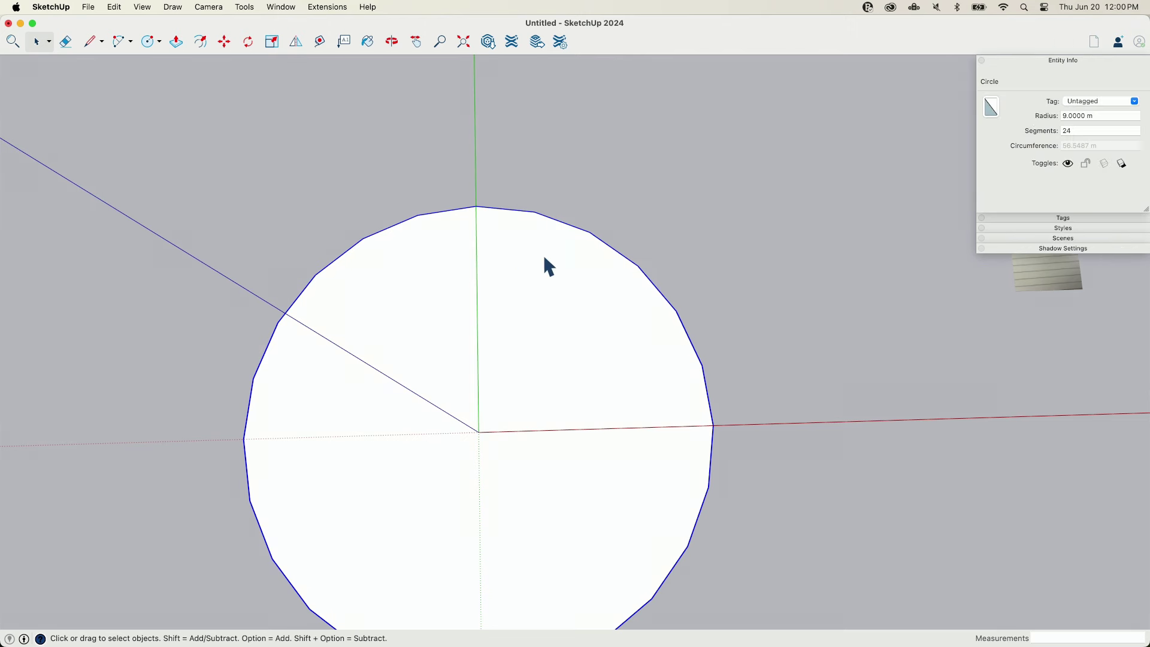
{"action": "left_click", "coordinate": [1083, 131]}
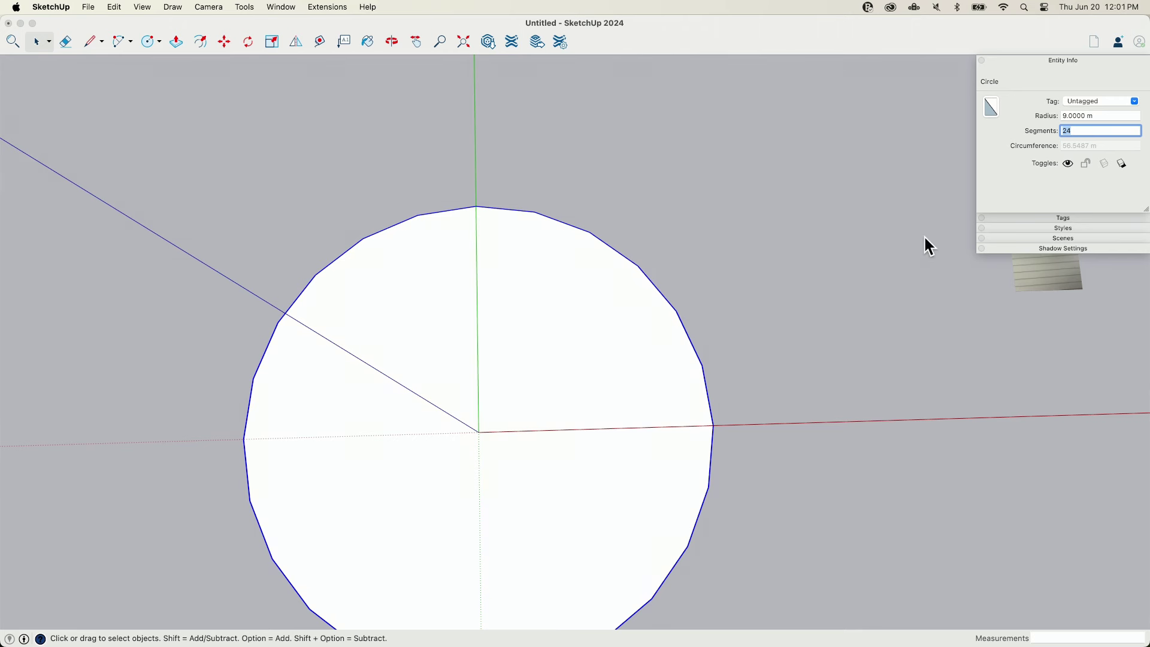
{"action": "type", "text": "96"}
{"action": "key", "text": "Return"}
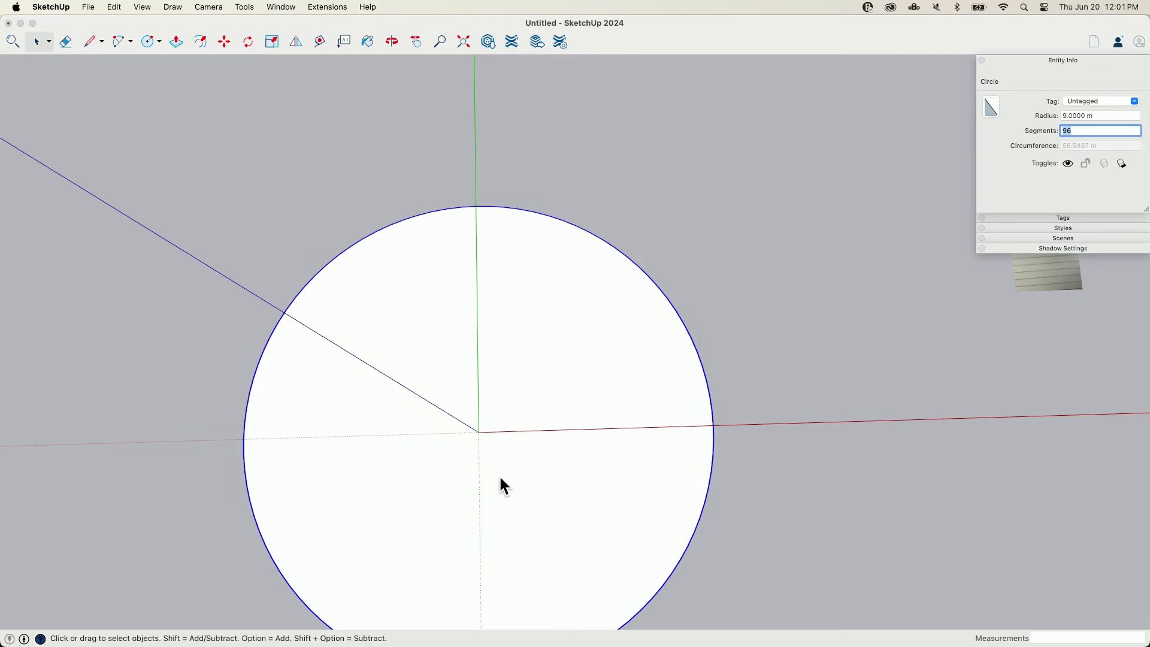
{"action": "scroll", "coordinate": [704, 412], "scroll_direction": "up", "scroll_amount": 5}
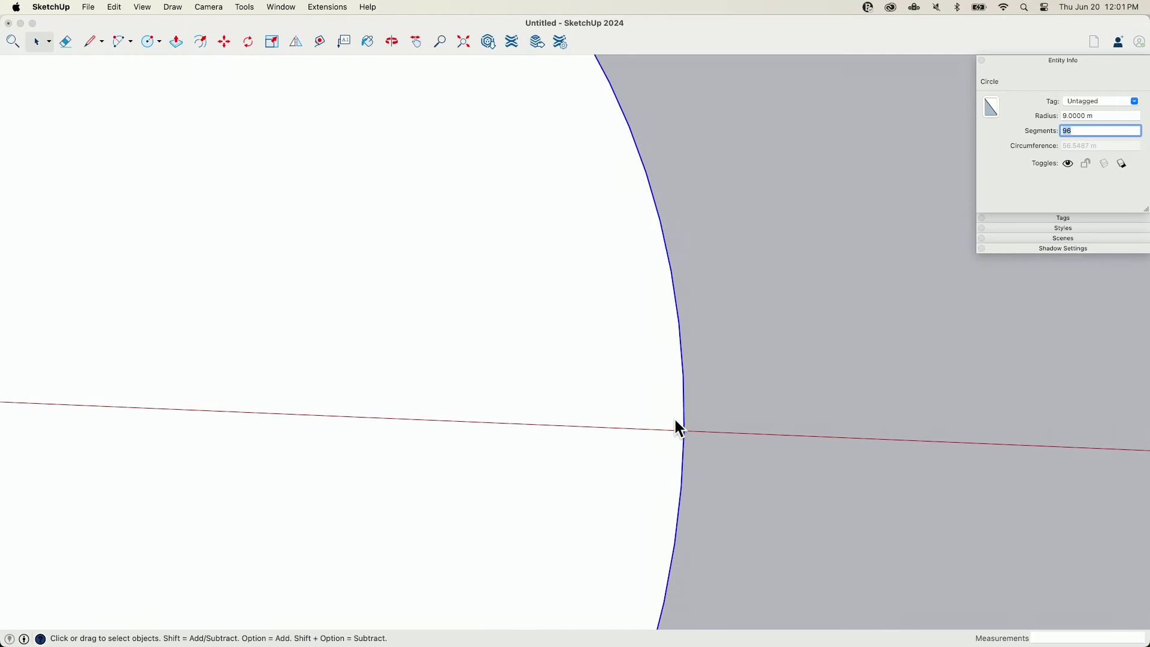
{"action": "scroll", "coordinate": [675, 419], "scroll_direction": "up", "scroll_amount": 2}
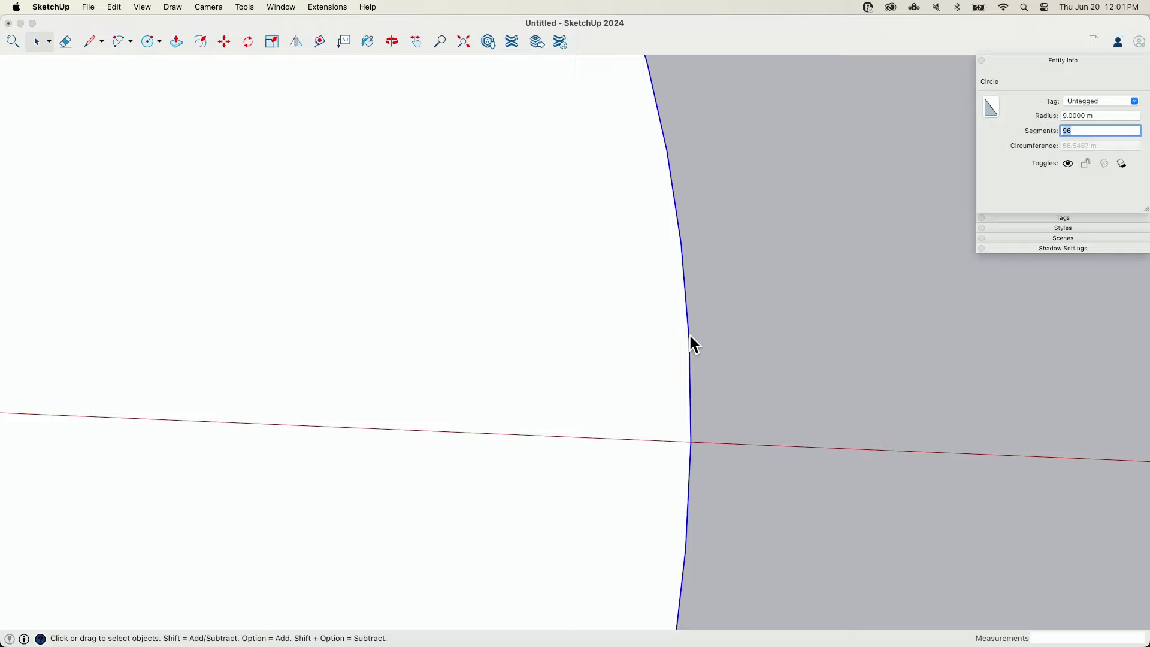
{"action": "scroll", "coordinate": [683, 255], "scroll_direction": "down", "scroll_amount": 8}
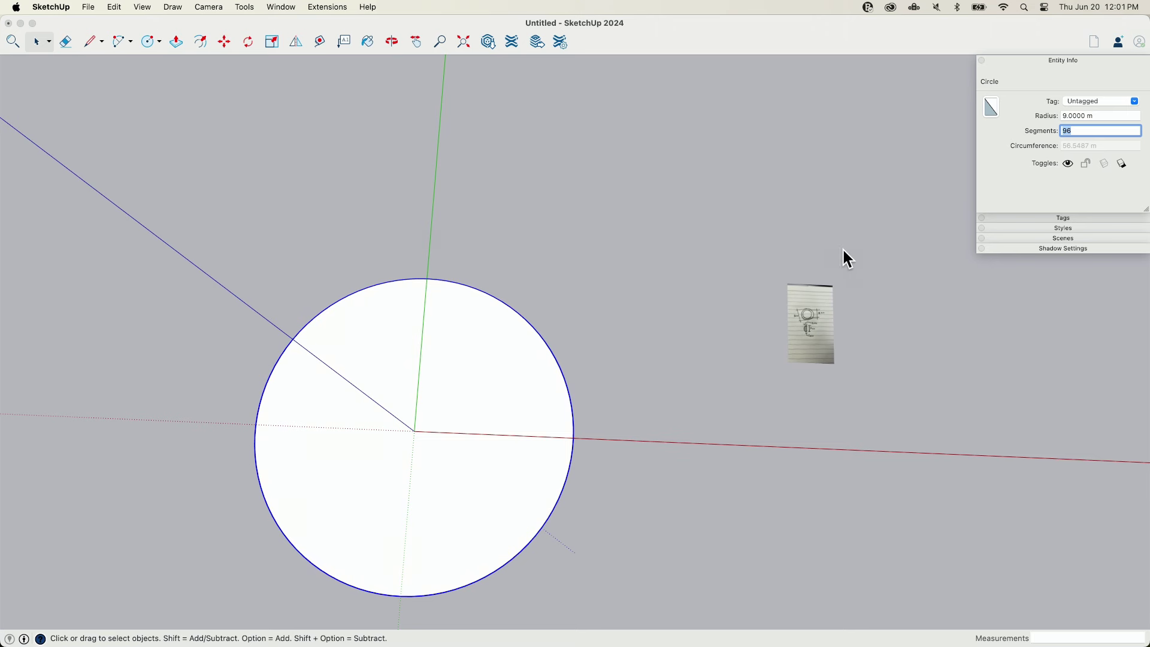
{"action": "left_click", "coordinate": [810, 328]}
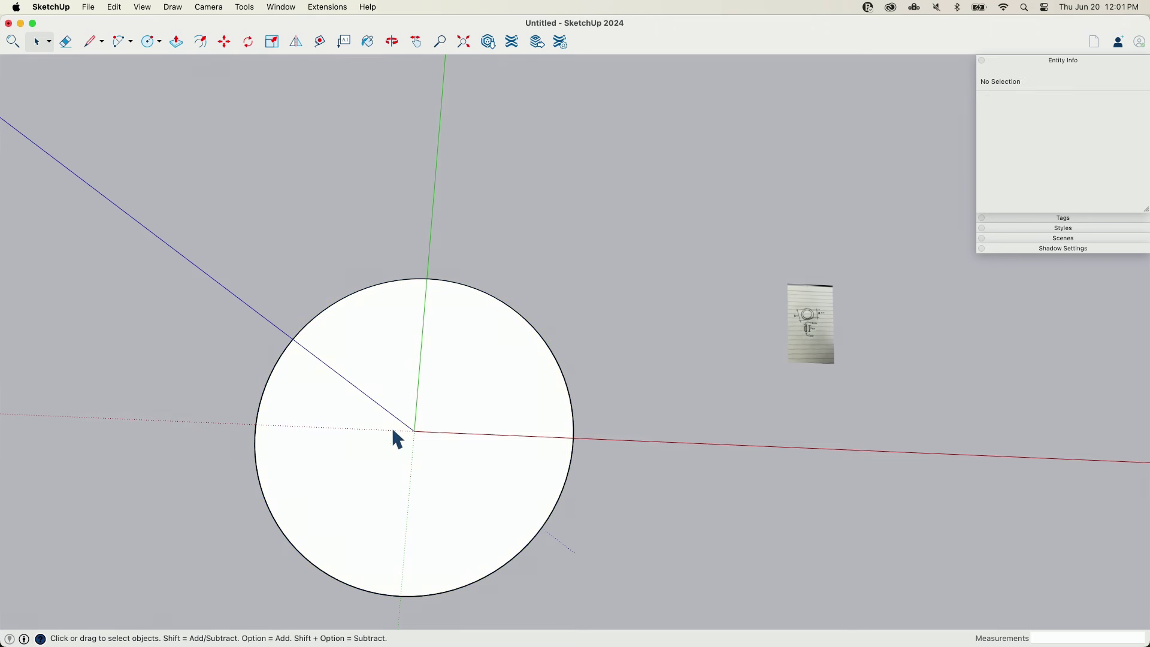
{"action": "key", "text": "c"}
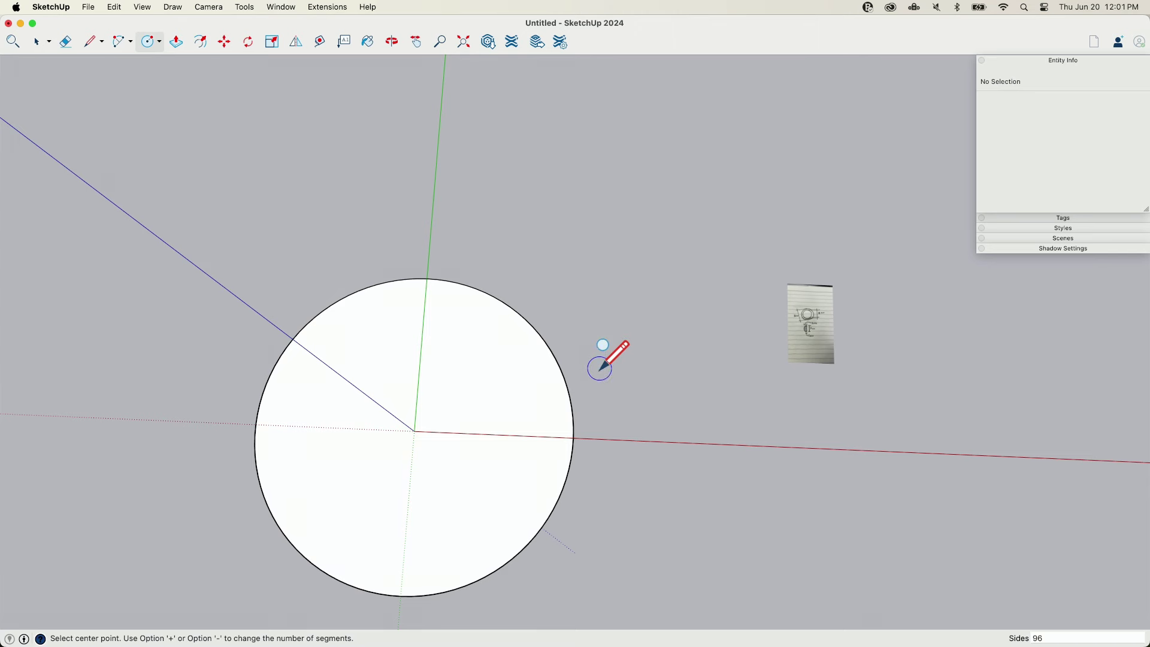
{"action": "key", "text": "space"}
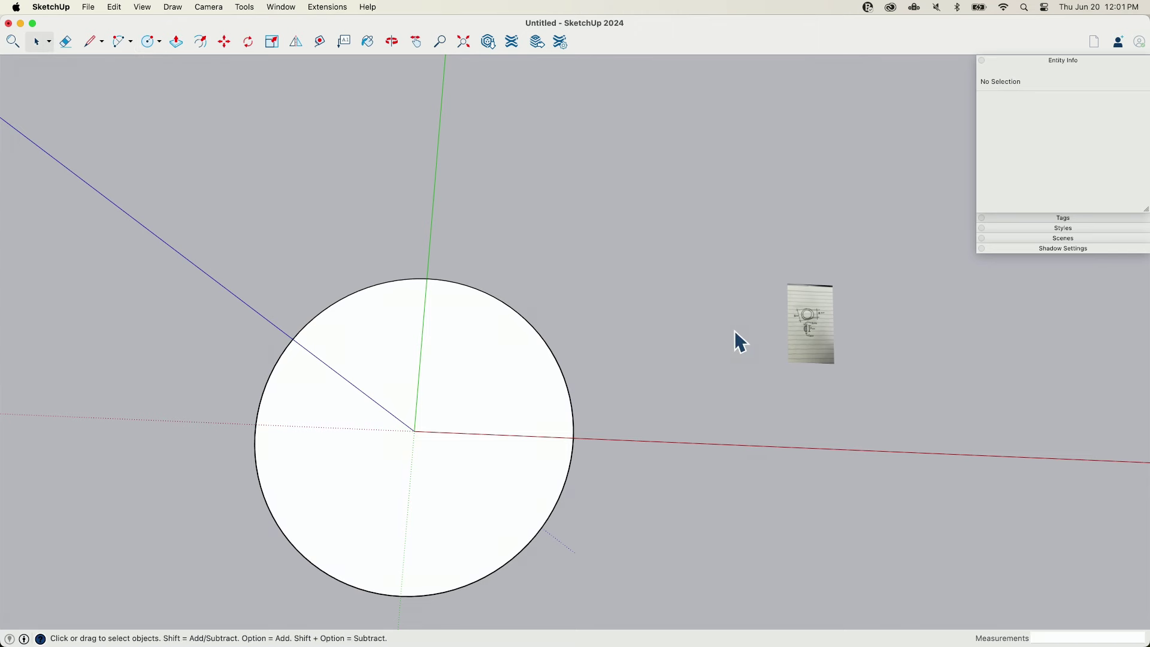
{"action": "scroll", "coordinate": [817, 330], "scroll_direction": "up", "scroll_amount": 5}
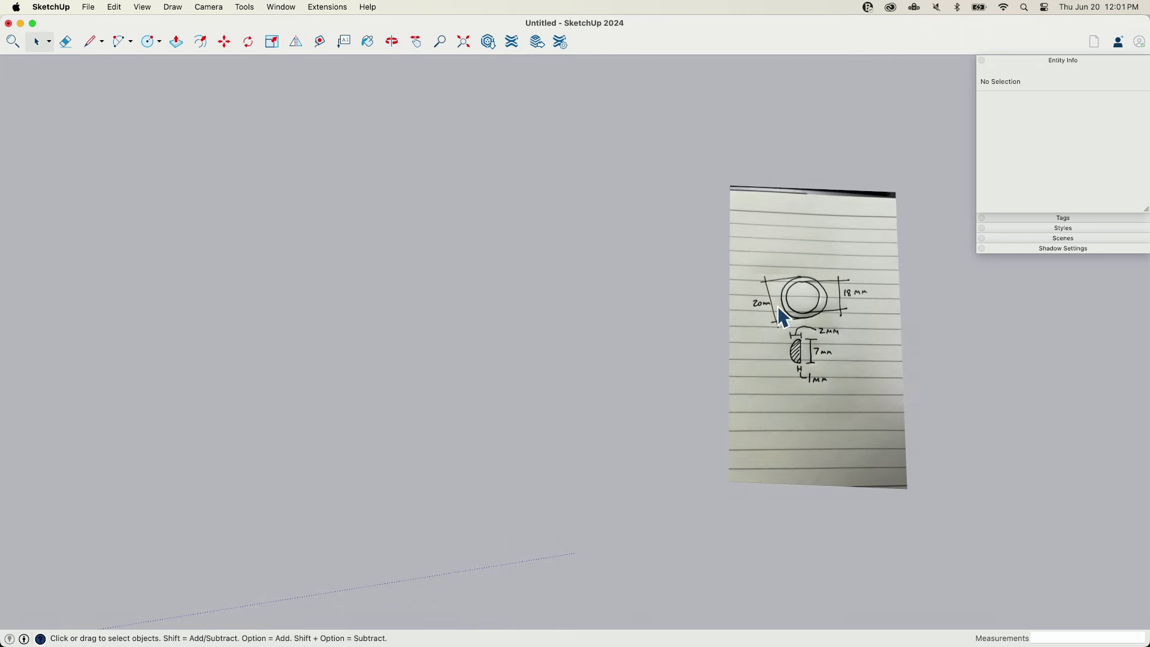
{"action": "scroll", "coordinate": [558, 371], "scroll_direction": "down", "scroll_amount": 8}
{"action": "left_click", "coordinate": [482, 354]}
{"action": "mouse_move", "coordinate": [483, 355]}
{"action": "middle_mouse_down"}
{"action": "mouse_move", "coordinate": [469, 380]}
{"action": "mouse_move", "coordinate": [477, 347]}
{"action": "mouse_move", "coordinate": [491, 348]}
{"action": "mouse_move", "coordinate": [435, 329]}
{"action": "mouse_move", "coordinate": [496, 352]}
{"action": "middle_mouse_up"}
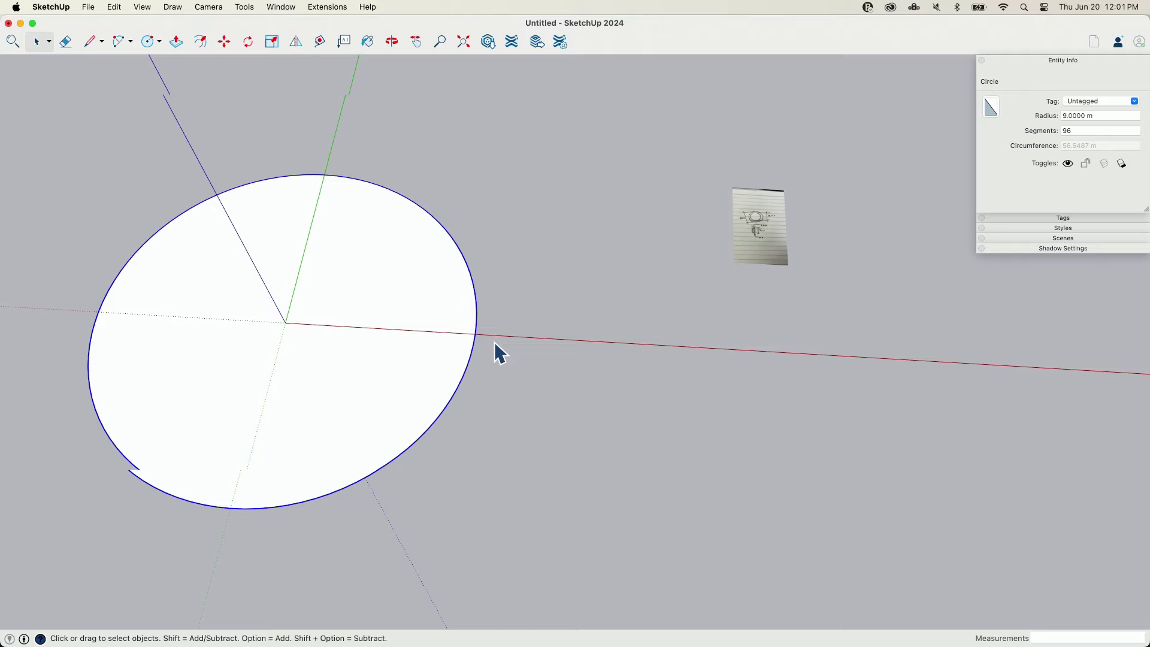
{"action": "scroll", "coordinate": [642, 313], "scroll_direction": "up", "scroll_amount": 3}
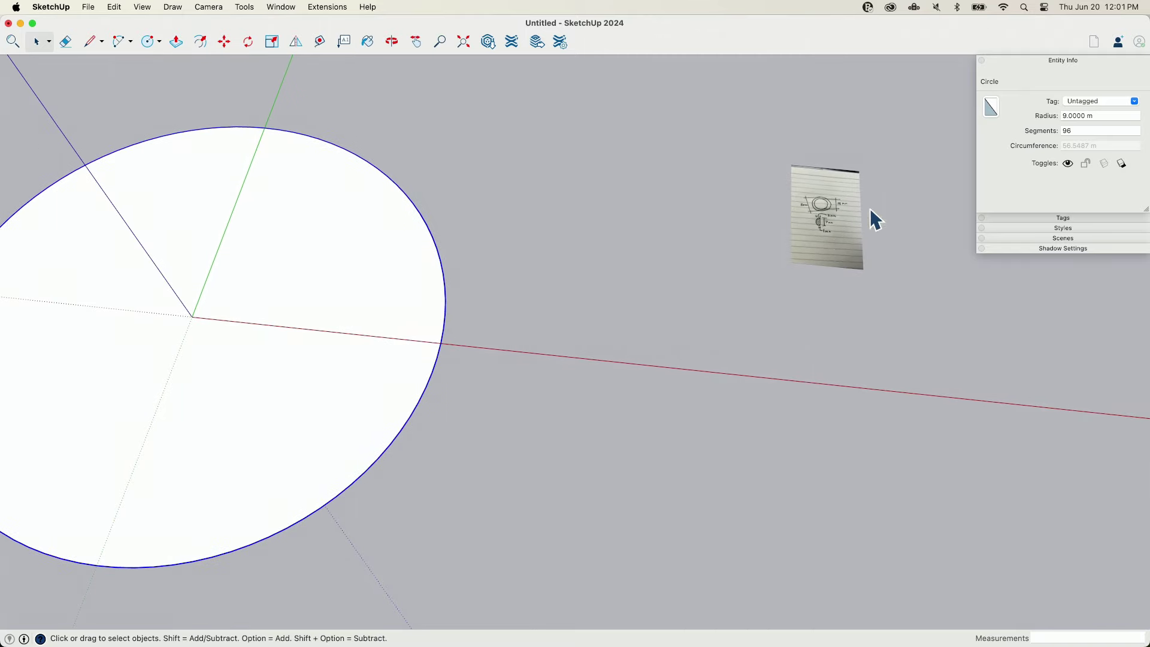
{"action": "scroll", "coordinate": [816, 226], "scroll_direction": "up", "scroll_amount": 10}
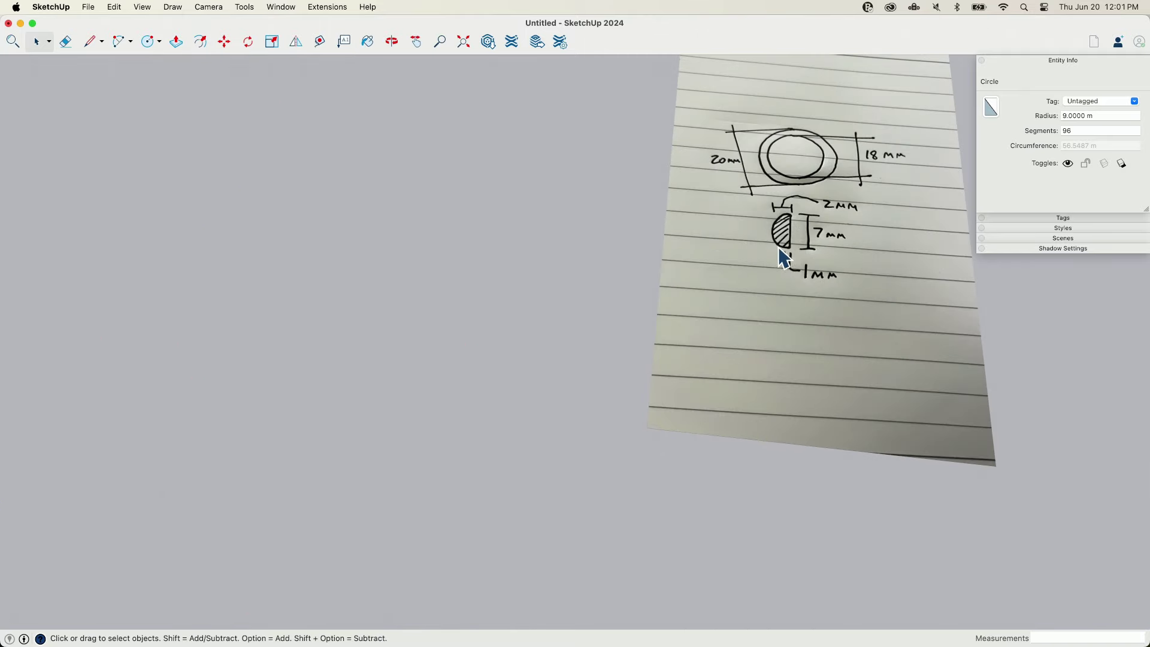
{"action": "scroll", "coordinate": [716, 321], "scroll_direction": "down", "scroll_amount": 10}
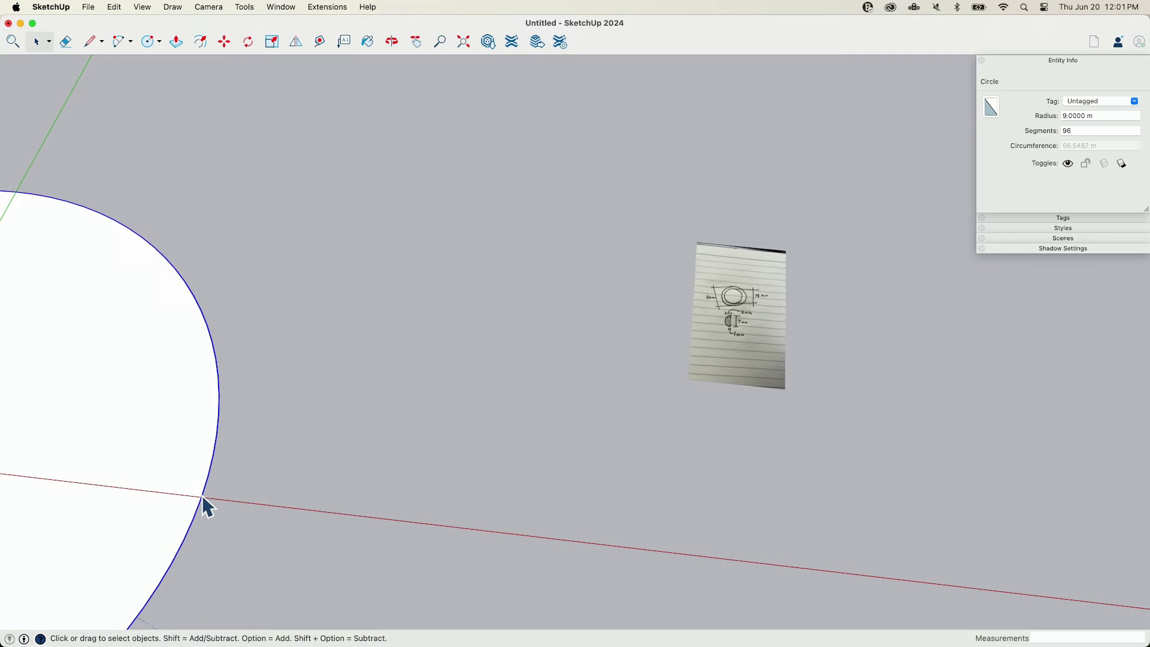
{"action": "mouse_move", "coordinate": [203, 495]}
{"action": "middle_mouse_down"}
{"action": "mouse_move", "coordinate": [289, 451]}
{"action": "mouse_move", "coordinate": [342, 470]}
{"action": "mouse_move", "coordinate": [344, 419]}
{"action": "mouse_move", "coordinate": [868, 450]}
{"action": "mouse_move", "coordinate": [687, 456]}
{"action": "mouse_move", "coordinate": [596, 402]}
{"action": "middle_mouse_up"}
{"action": "key", "text": "l"}
{"action": "left_click", "coordinate": [334, 472]}
{"action": "key", "text": "space"}
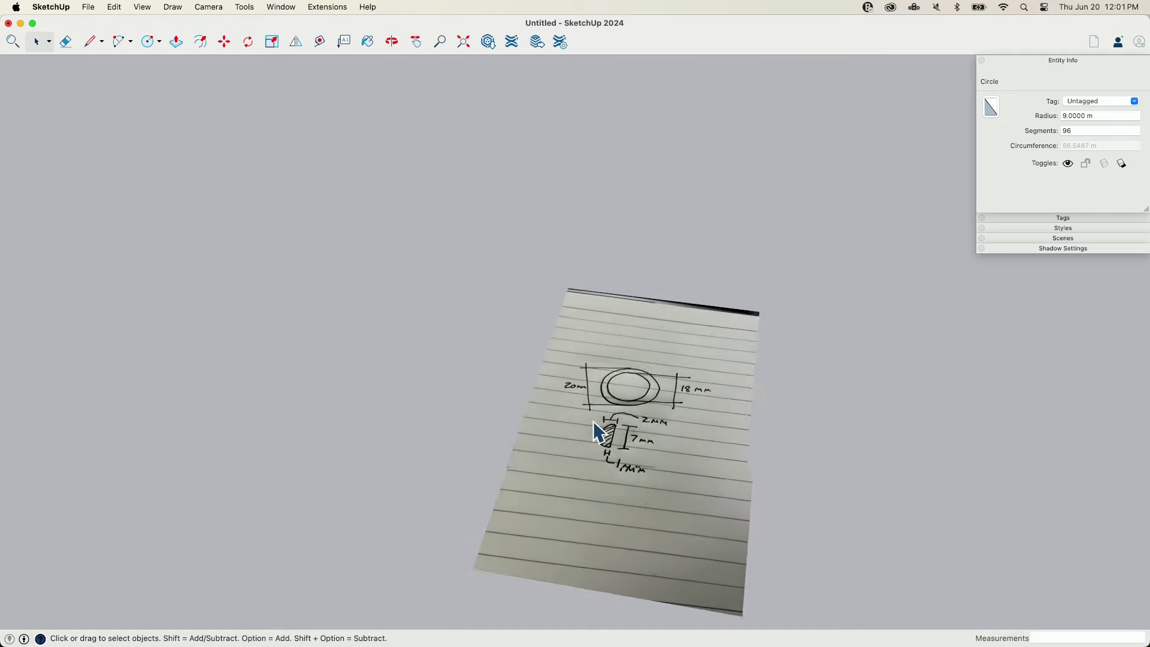
{"action": "scroll", "coordinate": [593, 420], "scroll_direction": "up", "scroll_amount": 5}
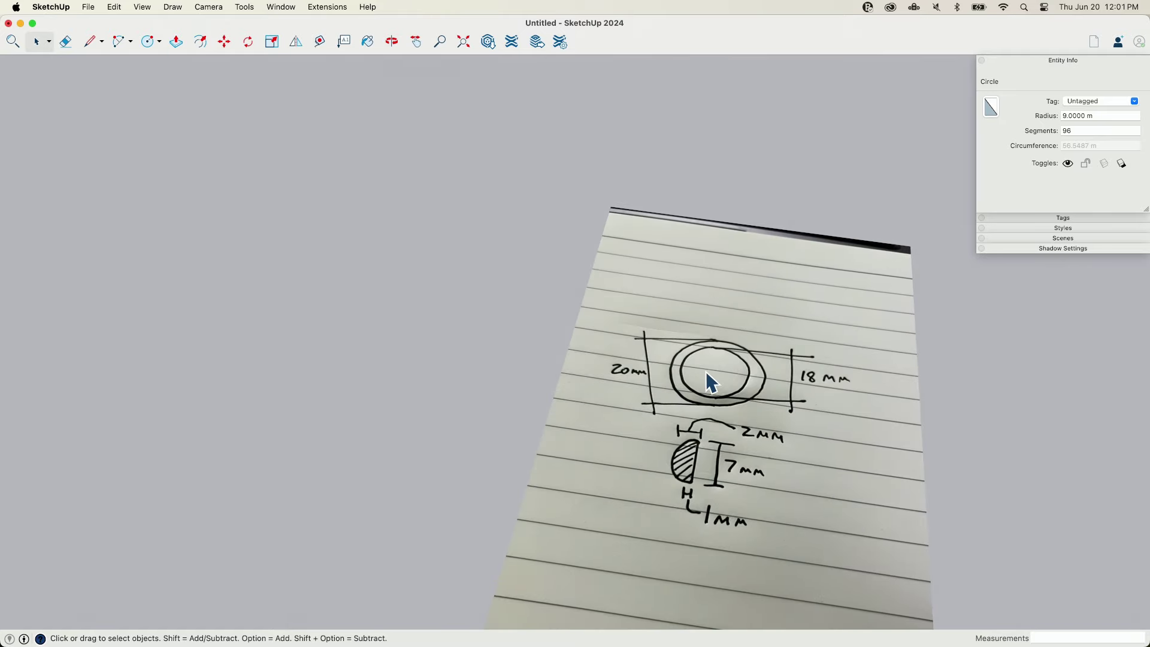
{"action": "scroll", "coordinate": [706, 371], "scroll_direction": "down", "scroll_amount": 10}
From the circle's edge, draw a 3.5 m line up the blue axis and 2 m along red
{"action": "key", "text": "l"}
{"action": "mouse_move", "coordinate": [216, 429]}
{"action": "middle_mouse_down", "text": "shift"}
{"action": "mouse_move", "coordinate": [352, 429]}
{"action": "mouse_move", "coordinate": [445, 406]}
{"action": "middle_mouse_up", "text": "shift"}
{"action": "left_click", "coordinate": [426, 459]}
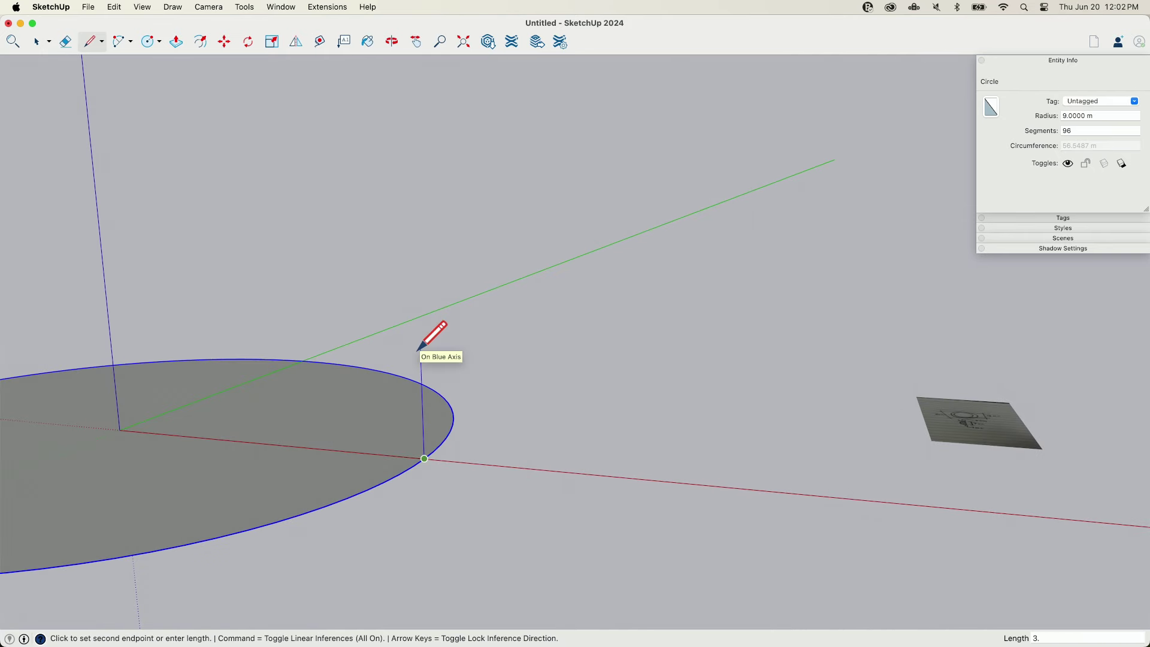
{"action": "key", "text": "Return"}
{"action": "scroll", "coordinate": [863, 447], "scroll_direction": "up", "scroll_amount": 5}
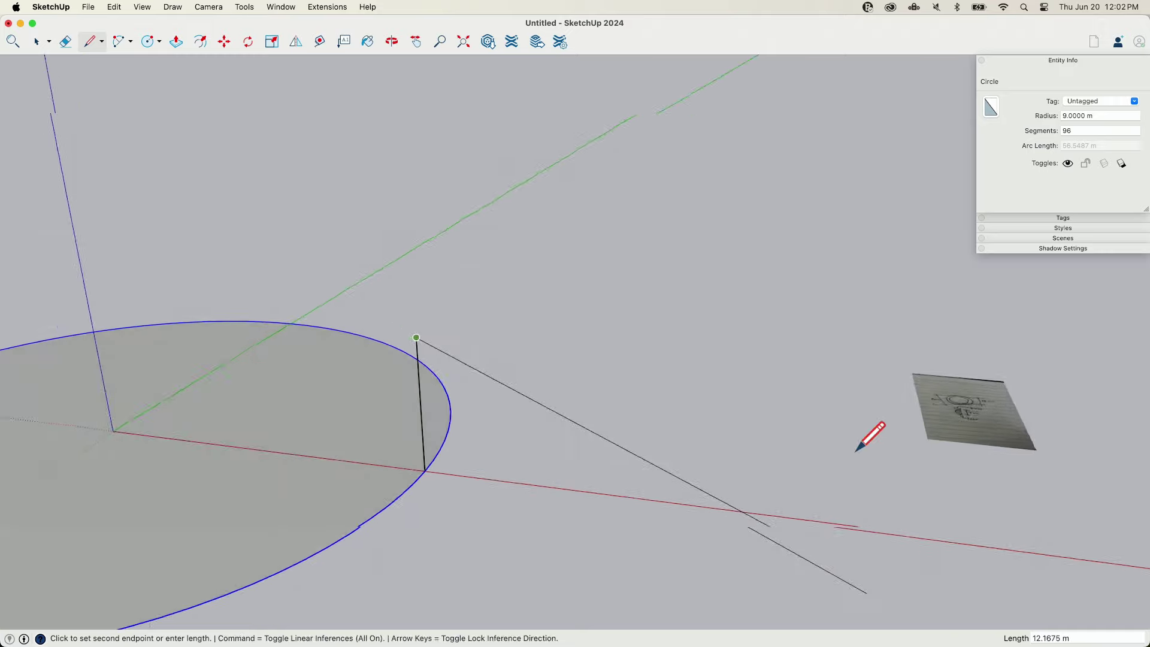
{"action": "scroll", "coordinate": [839, 461], "scroll_direction": "up", "scroll_amount": 2}
{"action": "scroll", "coordinate": [665, 470], "scroll_direction": "down", "scroll_amount": 6}
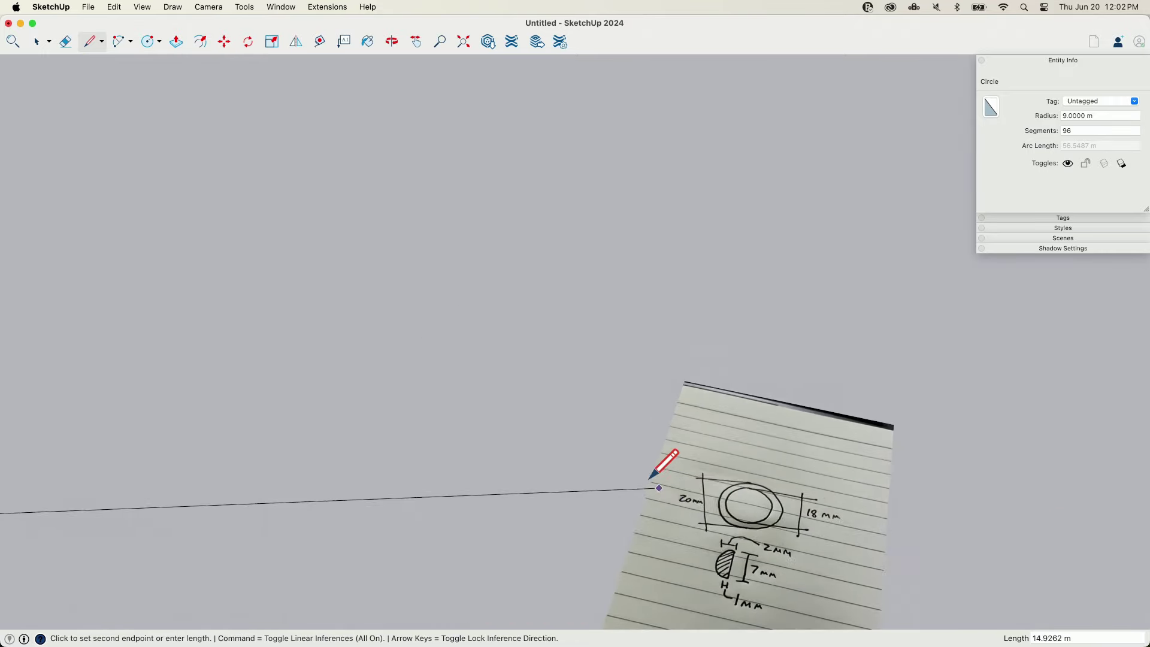
{"action": "scroll", "coordinate": [419, 398], "scroll_direction": "down", "scroll_amount": 5}
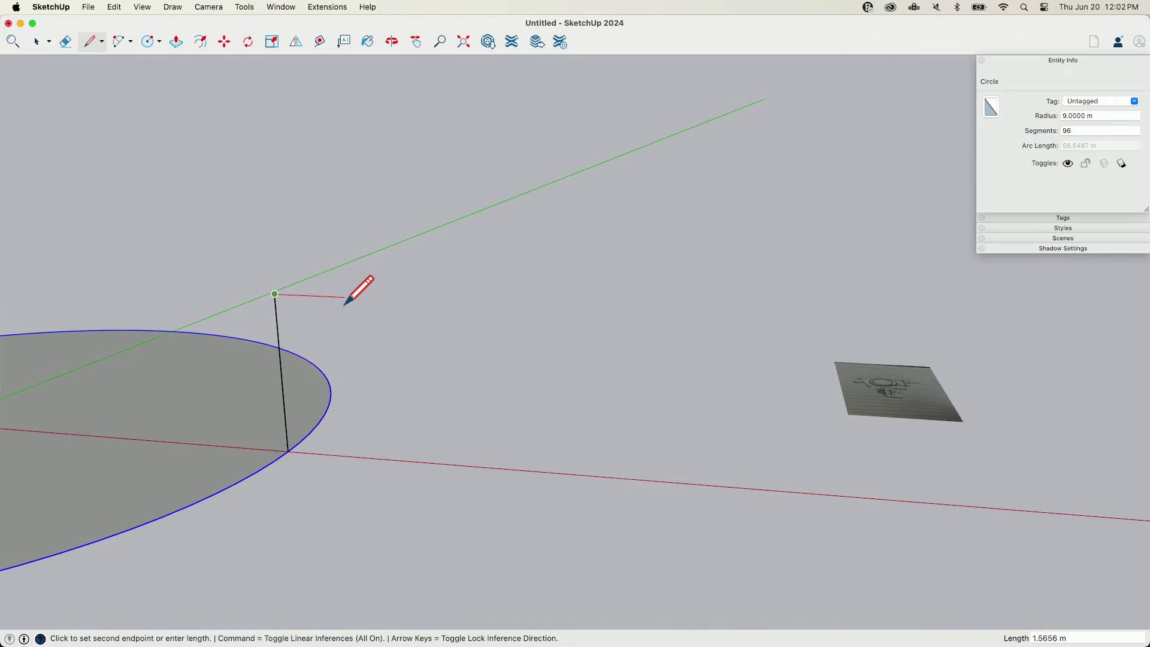
{"action": "type", "text": "2"}
{"action": "key", "text": "Return"}
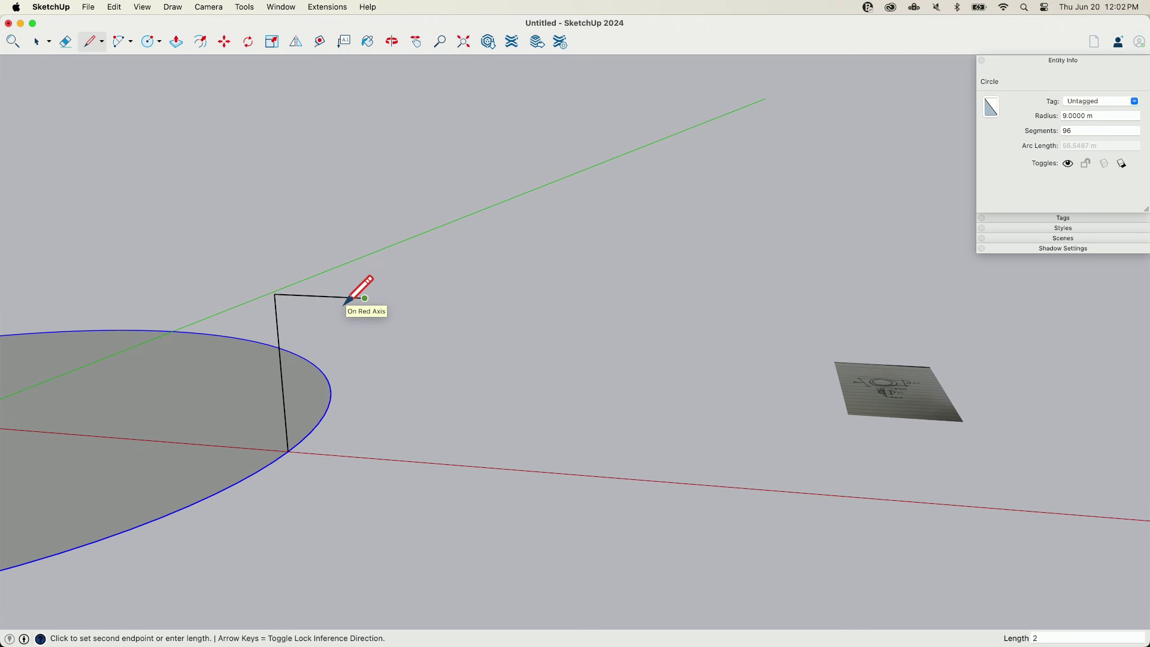
Draw the 7 m downward edge and close the rectangle back at the circle's edge
{"action": "type", "text": "7"}
{"action": "key", "text": "Return"}
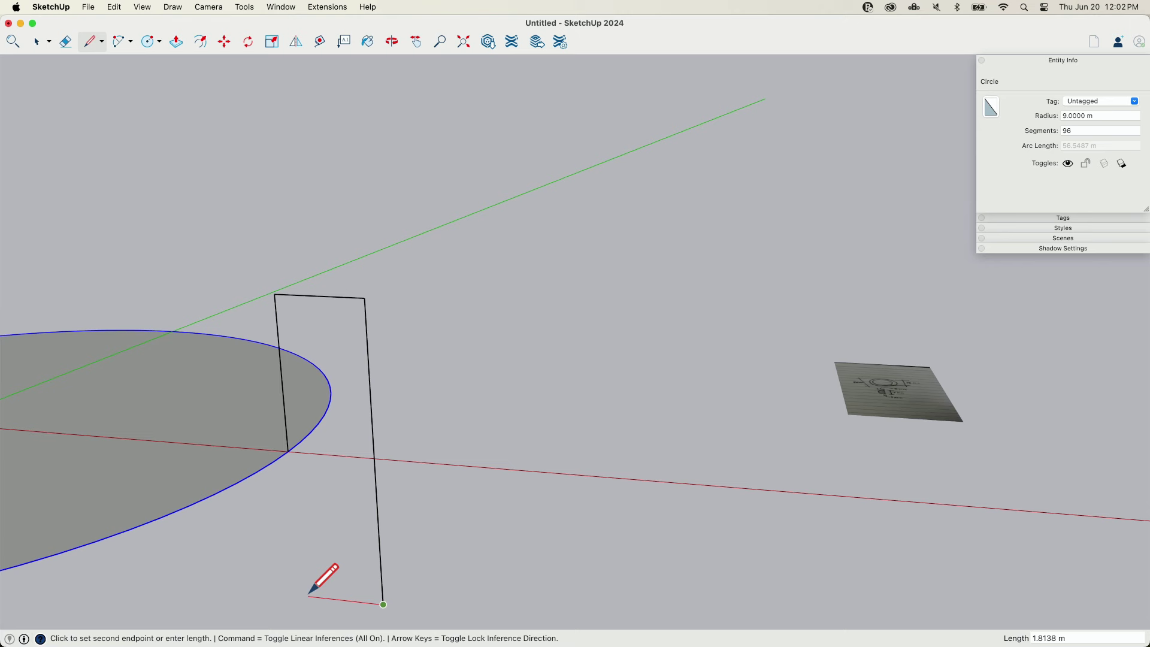
{"action": "key", "text": "Right"}
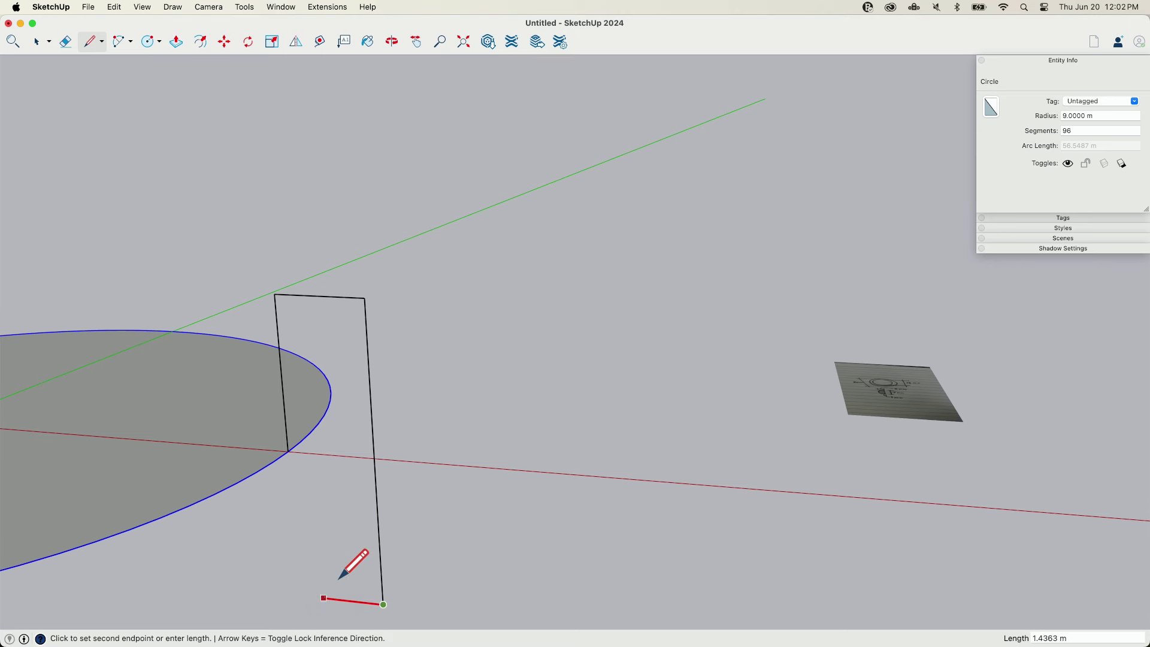
{"action": "left_click", "coordinate": [292, 445]}
{"action": "left_click", "coordinate": [288, 451]}
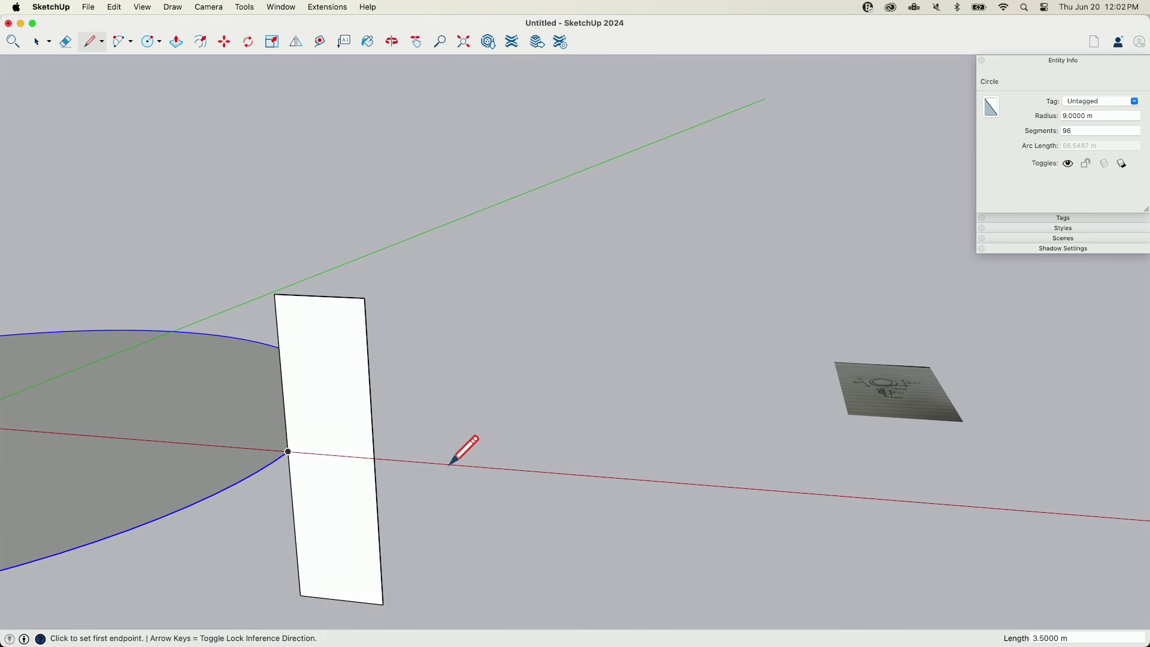
{"action": "key", "text": "space"}
{"action": "scroll", "coordinate": [449, 464], "scroll_direction": "down", "scroll_amount": 3}
{"action": "scroll", "coordinate": [548, 404], "scroll_direction": "down", "scroll_amount": 5}
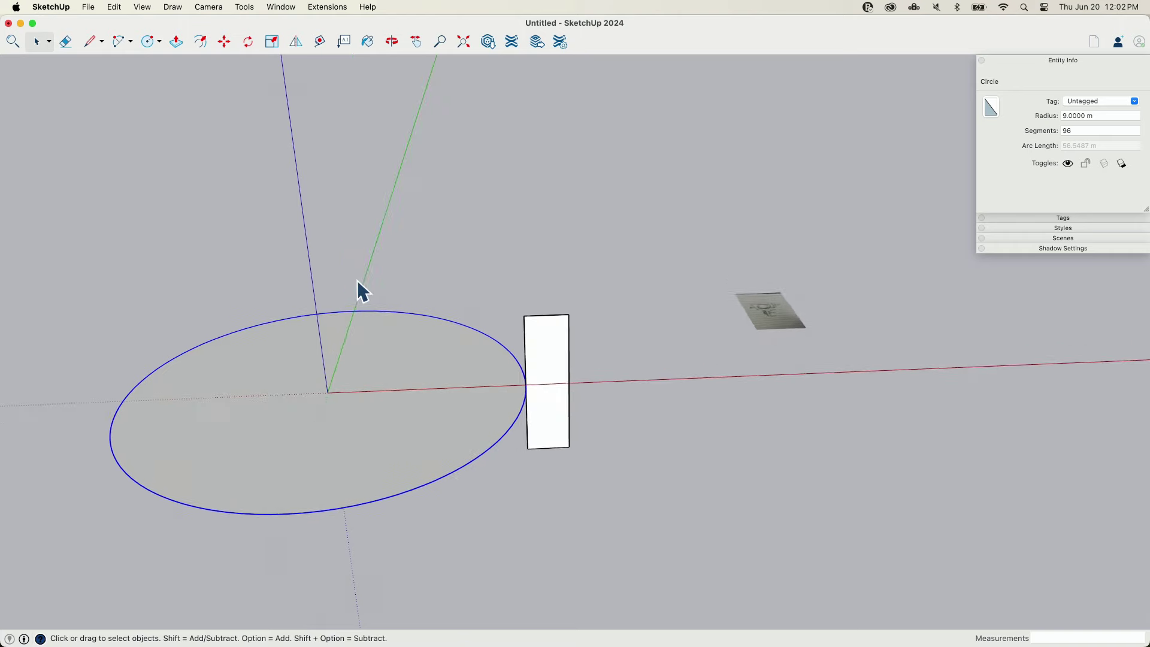
{"action": "middle_click_drag", "start_coordinate": [357, 279], "coordinate": [482, 476]}
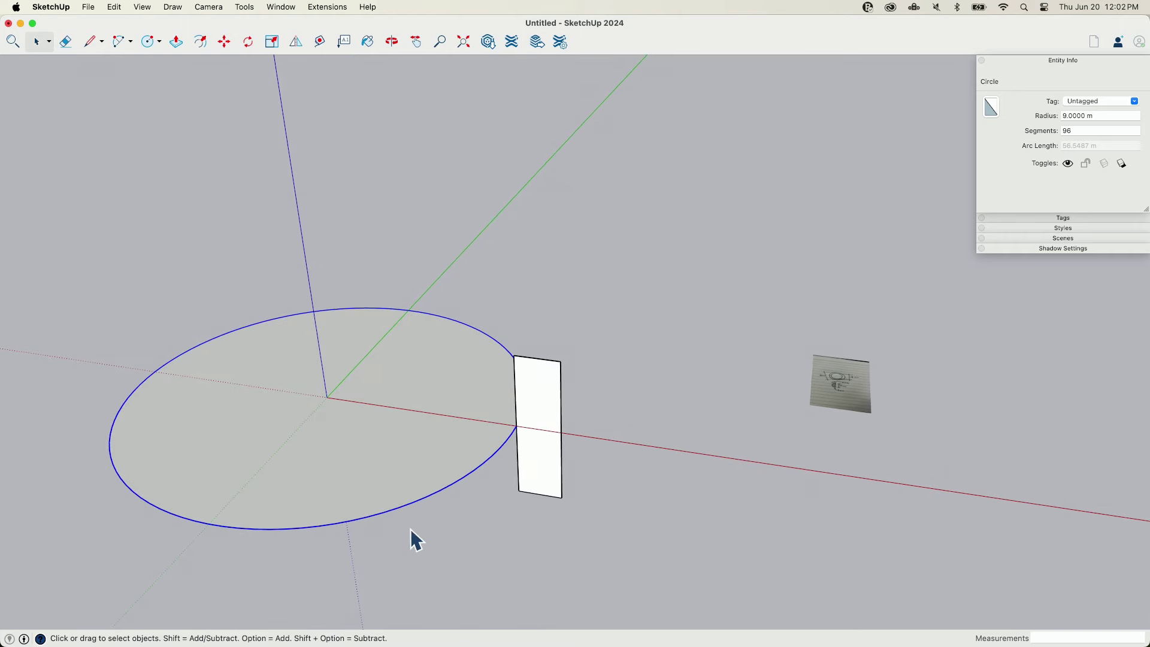
{"action": "middle_click_drag", "start_coordinate": [537, 510], "coordinate": [498, 270]}
Draw an arc from the rectangle's top edge to its bottom edge, bulging outward
{"action": "scroll", "coordinate": [539, 504], "scroll_direction": "up", "scroll_amount": 3}
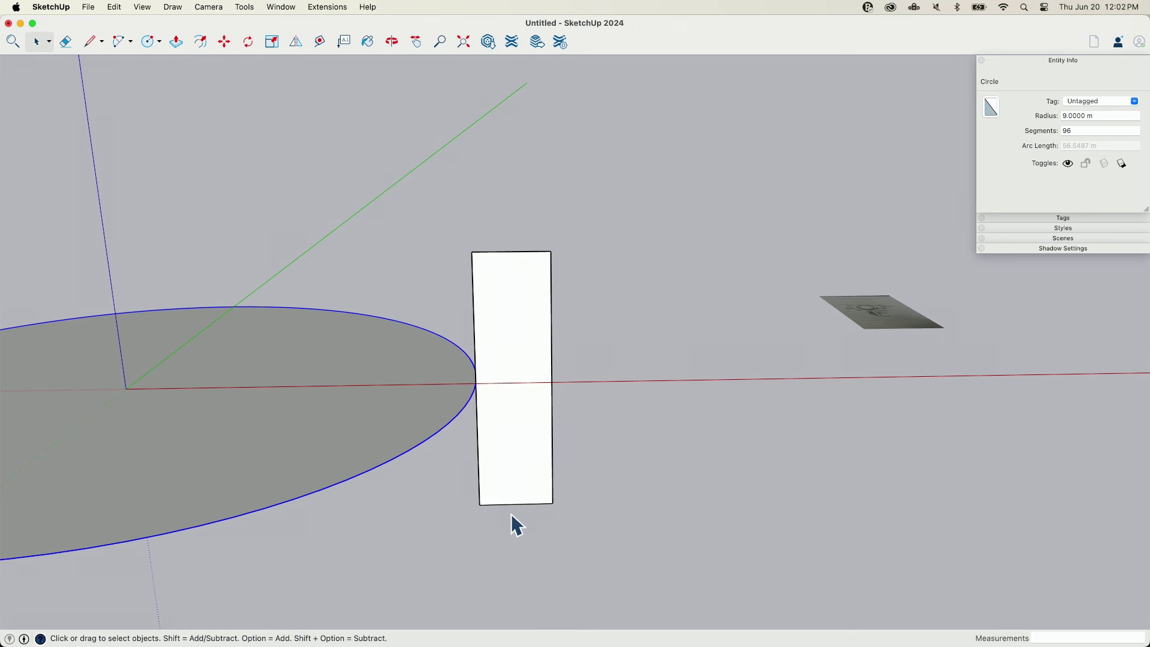
{"action": "left_click", "coordinate": [119, 41]}
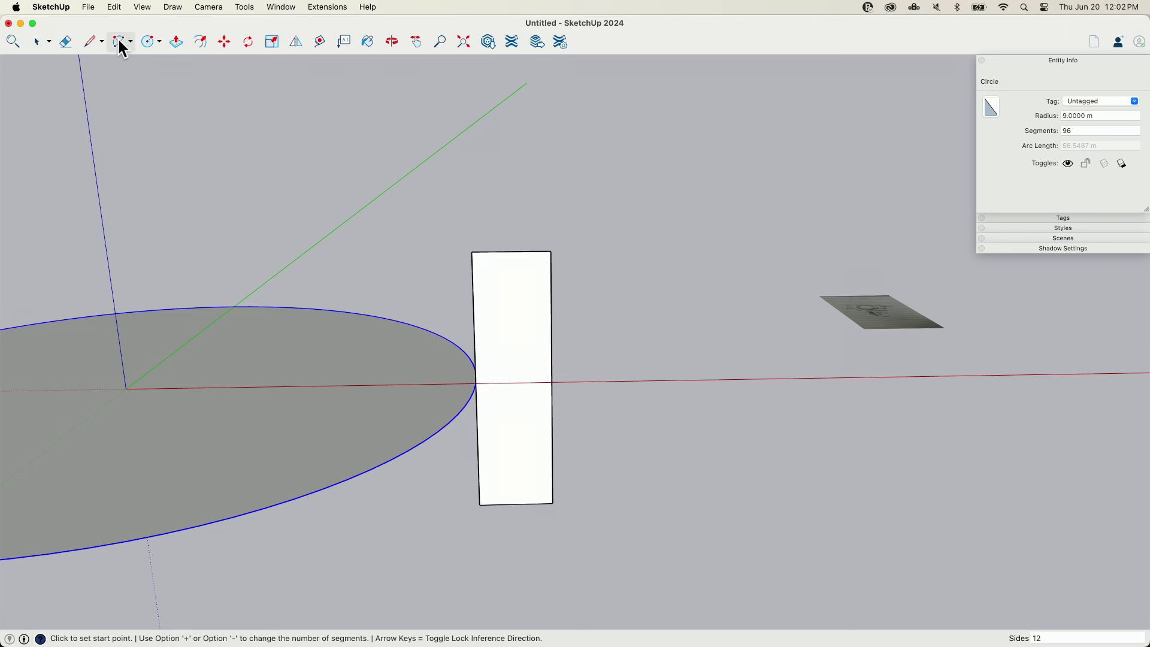
{"action": "left_click", "coordinate": [511, 251]}
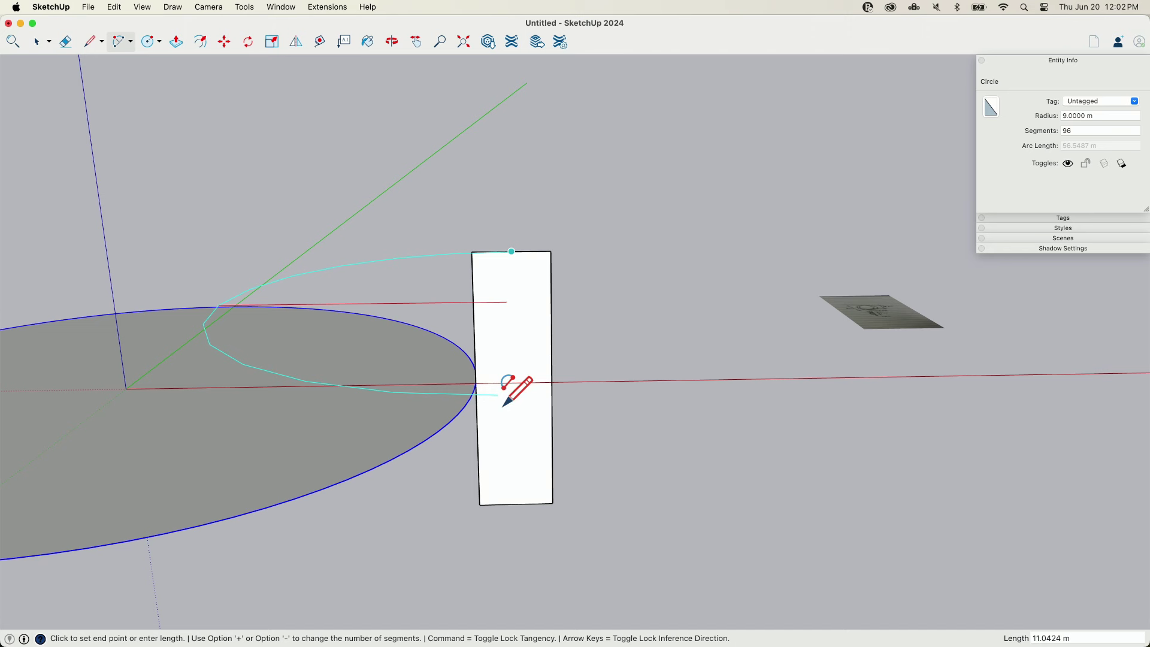
{"action": "left_click", "coordinate": [516, 504]}
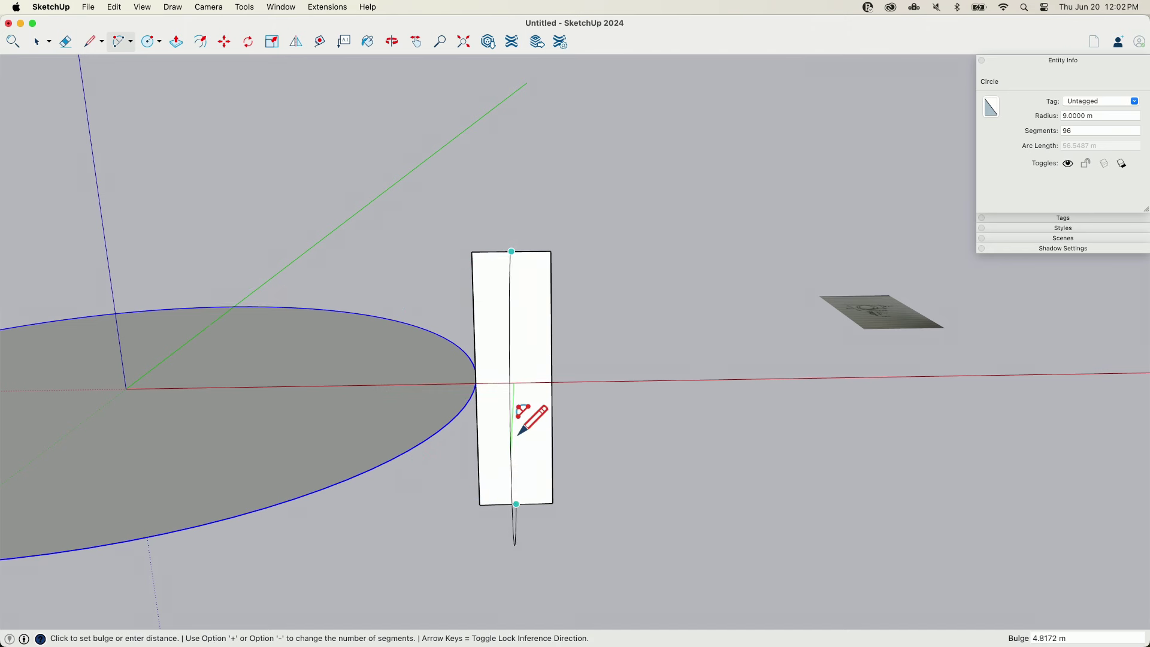
{"action": "left_click", "coordinate": [547, 386]}
{"action": "key", "text": "space"}
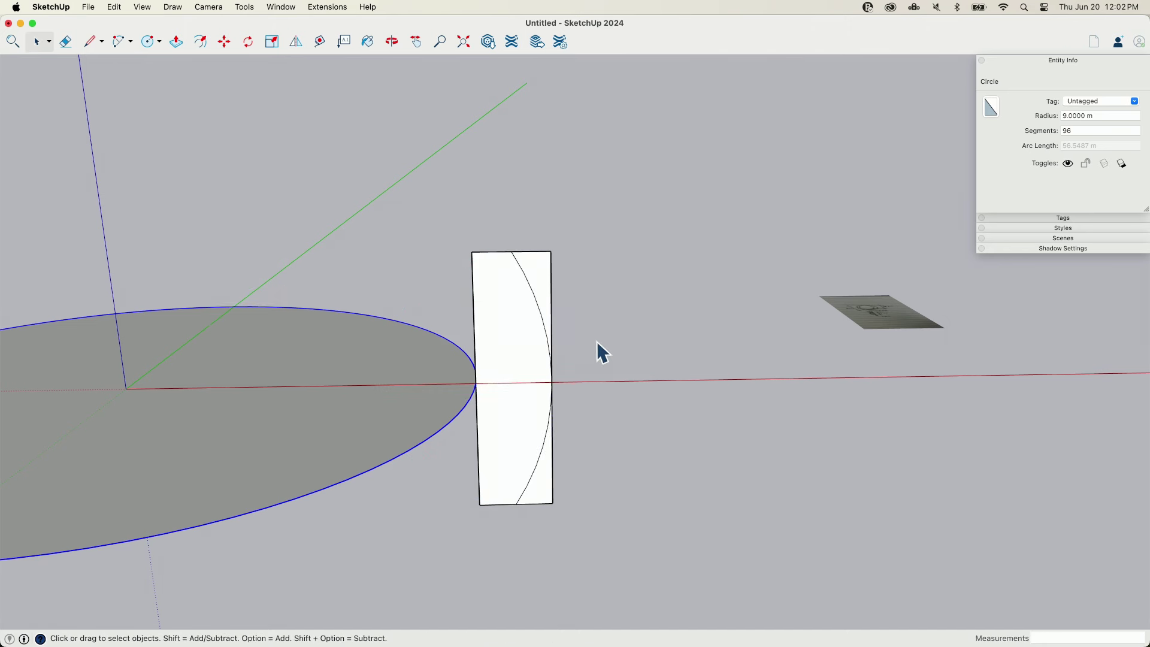
{"action": "scroll", "coordinate": [563, 324], "scroll_direction": "up", "scroll_amount": 3}
{"action": "left_click", "coordinate": [514, 311]}
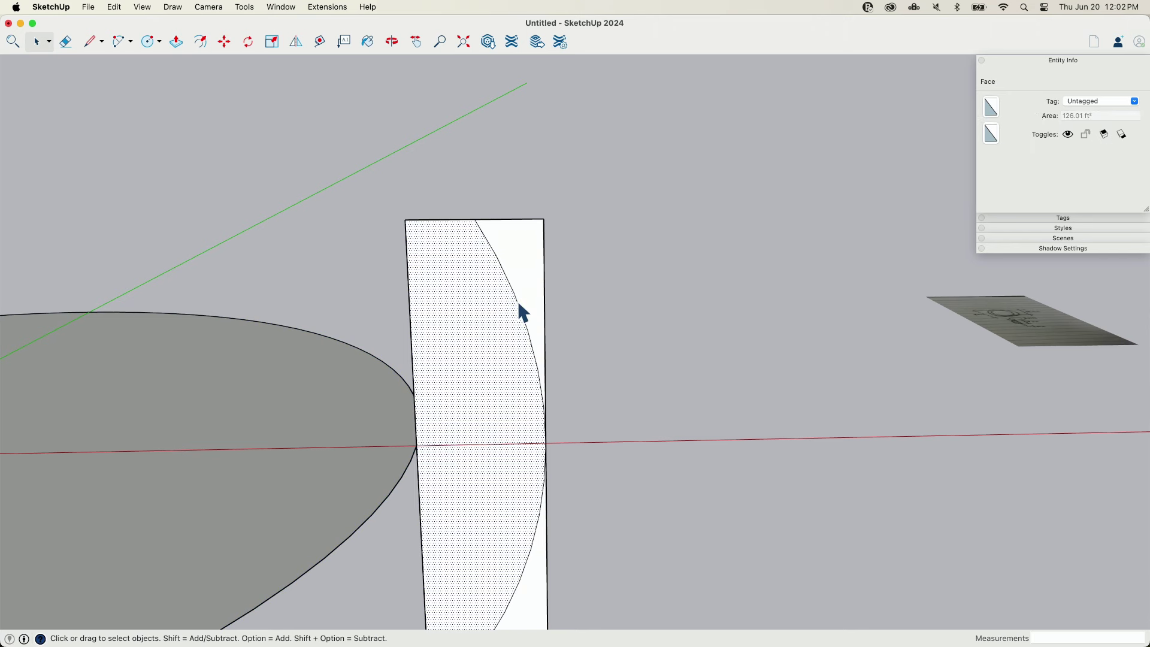
{"action": "left_click", "coordinate": [518, 301]}
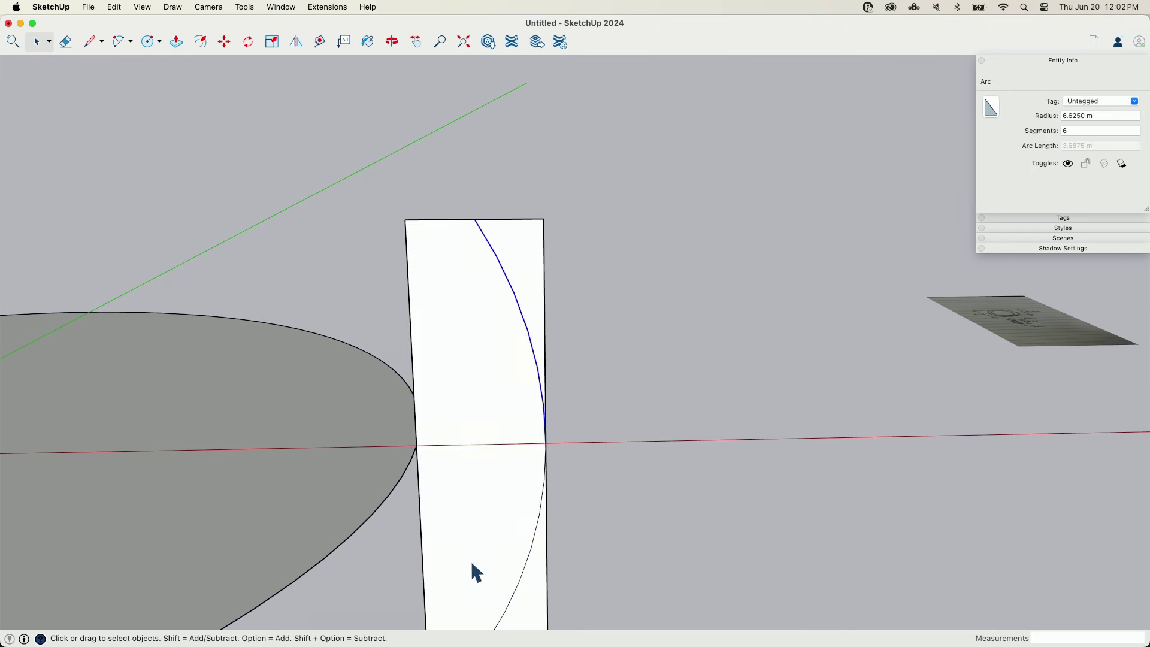
{"action": "left_click", "coordinate": [1086, 131]}
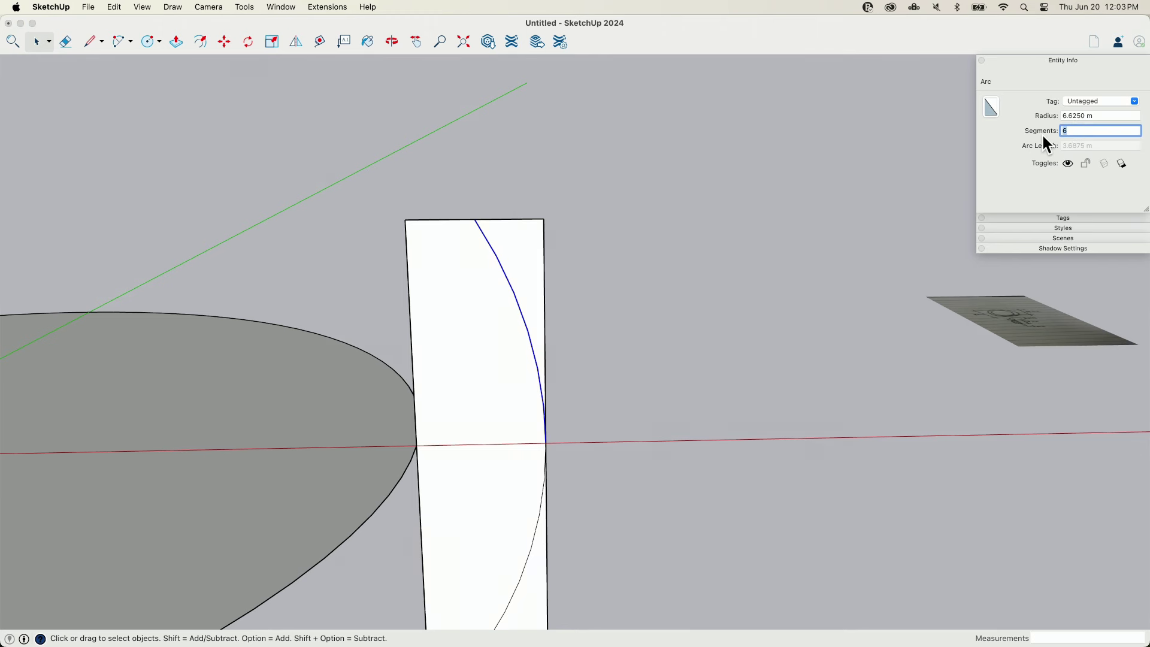
{"action": "key", "text": "Return"}
{"action": "left_click", "coordinate": [570, 522]}
{"action": "left_click", "coordinate": [535, 549]}
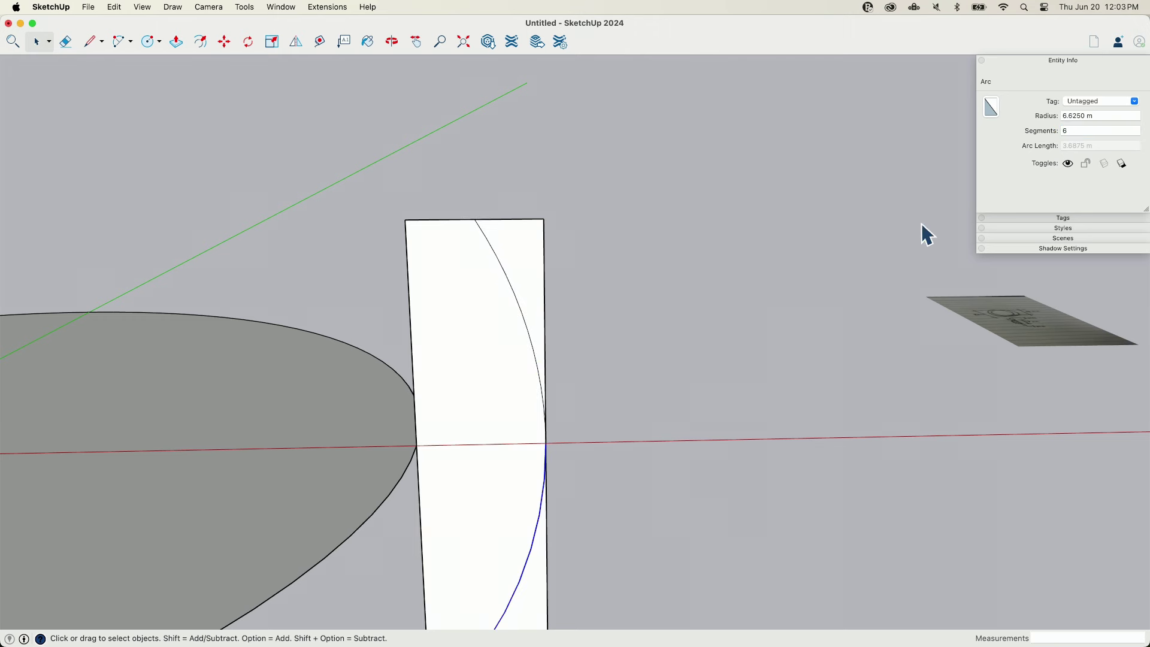
{"action": "left_click", "coordinate": [1072, 130]}
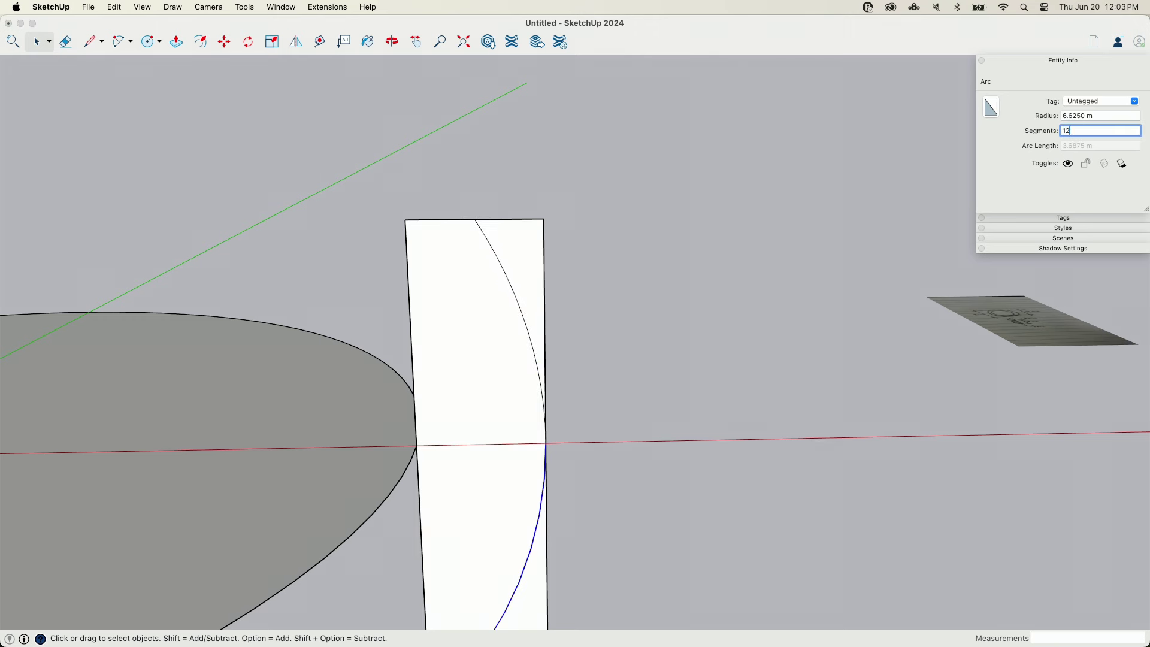
{"action": "scroll", "coordinate": [826, 329], "scroll_direction": "down", "scroll_amount": 3}
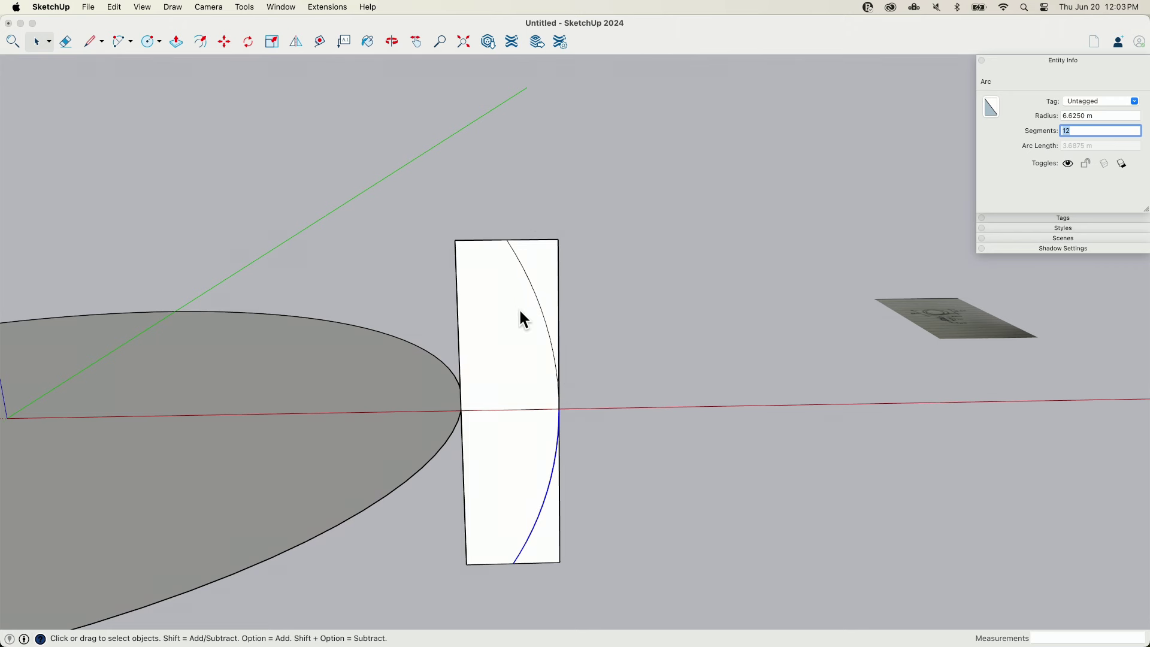
{"action": "scroll", "coordinate": [502, 259], "scroll_direction": "up", "scroll_amount": 3}
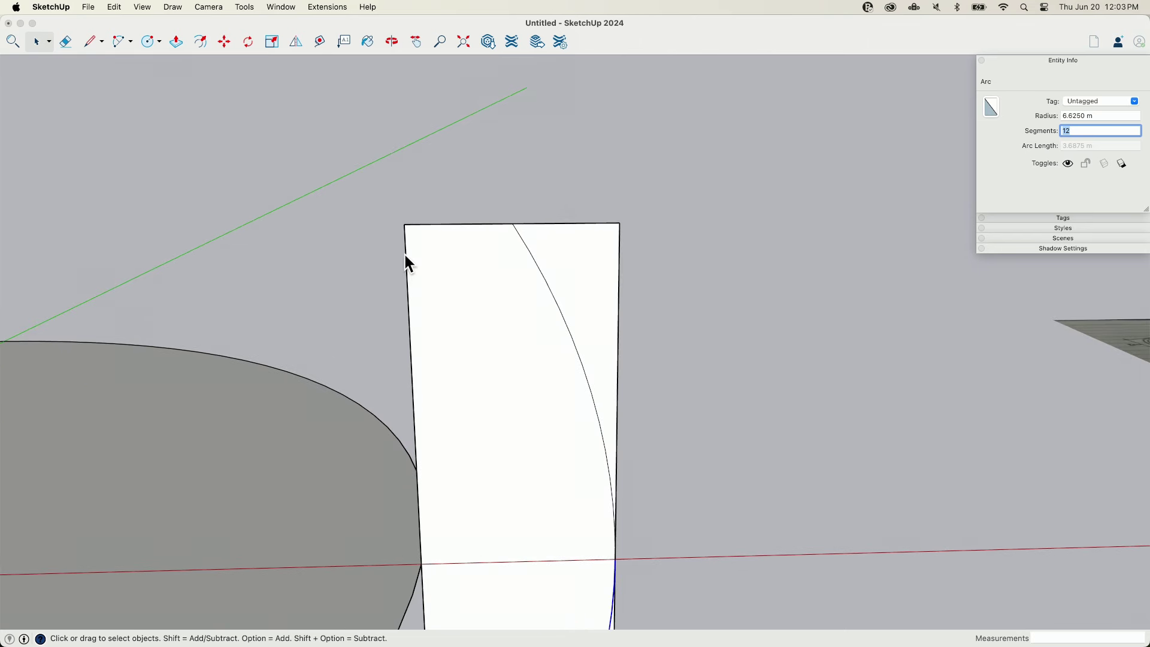
{"action": "type", "text": "1"}
{"action": "key", "text": "Return"}
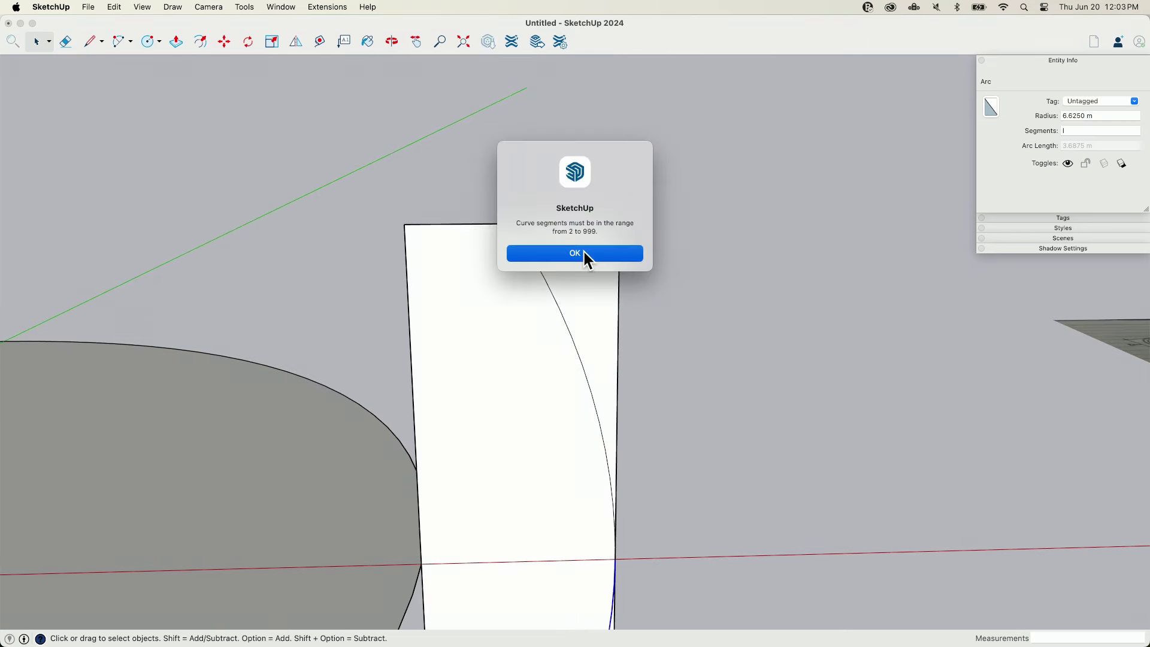
{"action": "left_click", "coordinate": [588, 258]}
Draw a short line down the rectangle's left edge from its top-left corner, typed as 5
{"action": "left_click", "coordinate": [528, 206]}
{"action": "key", "text": "l"}
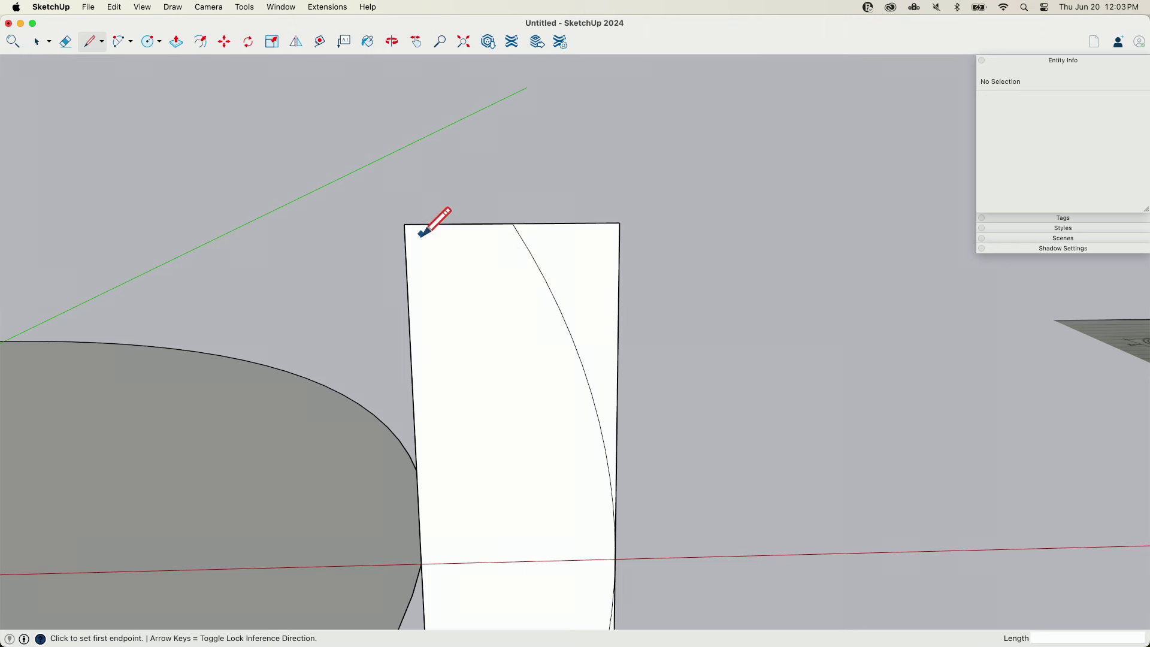
{"action": "left_click", "coordinate": [405, 225]}
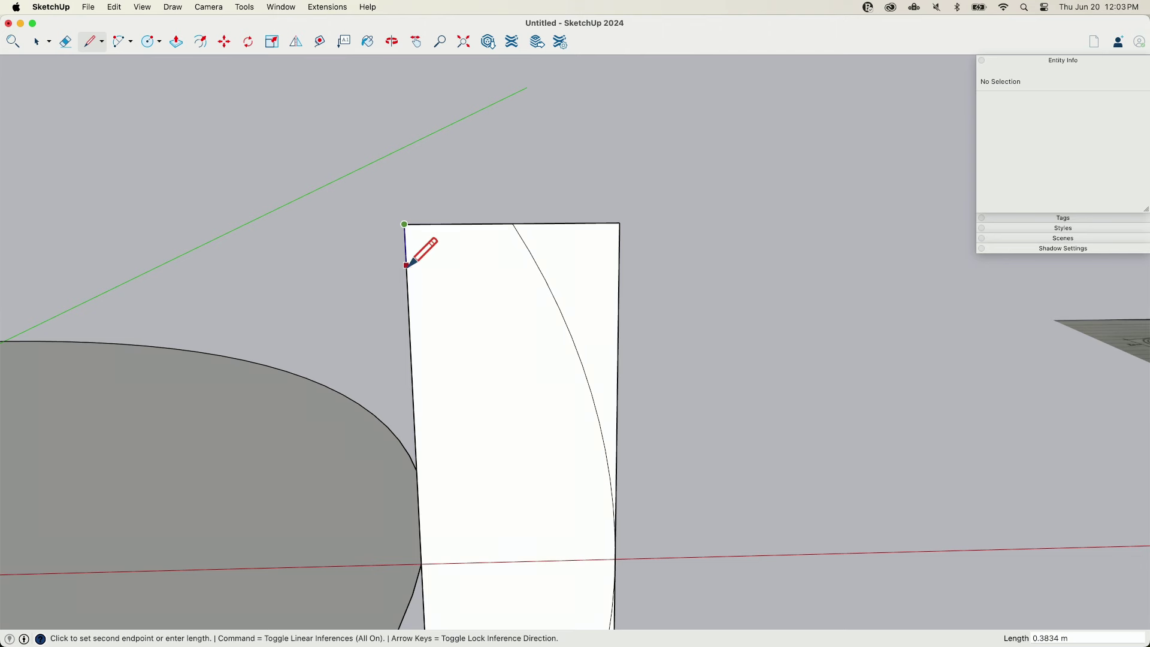
{"action": "type", "text": "5"}
{"action": "key", "text": "Return"}
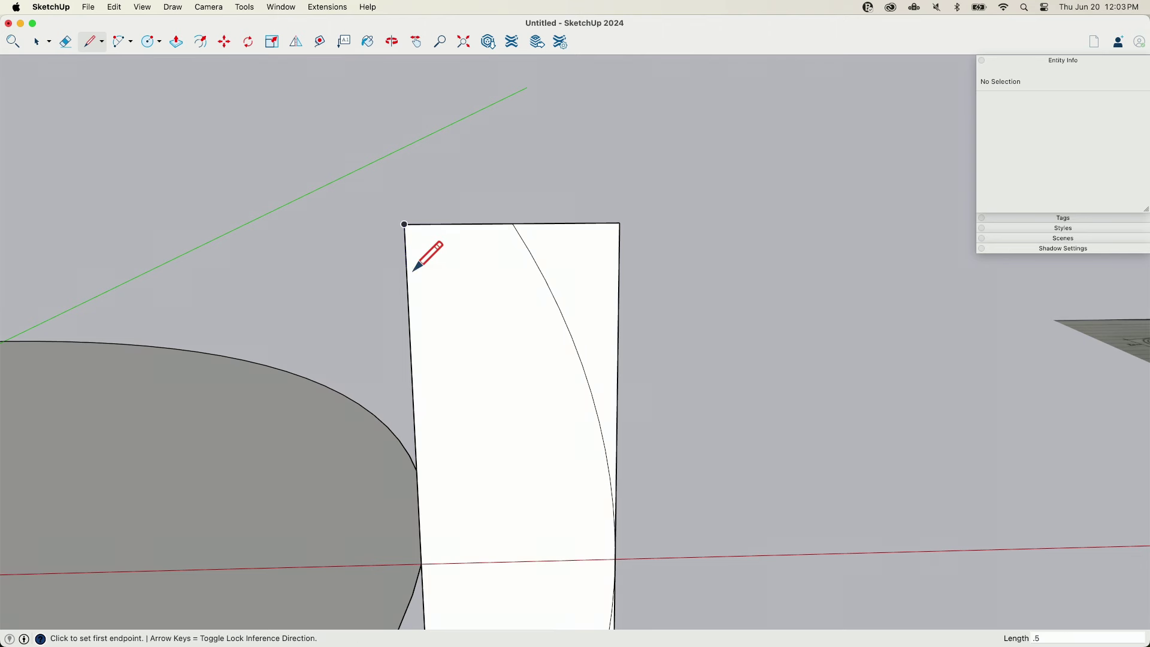
Try a two-point arc from the left edge to the curved edge, then cancel it
{"action": "key", "text": "a"}
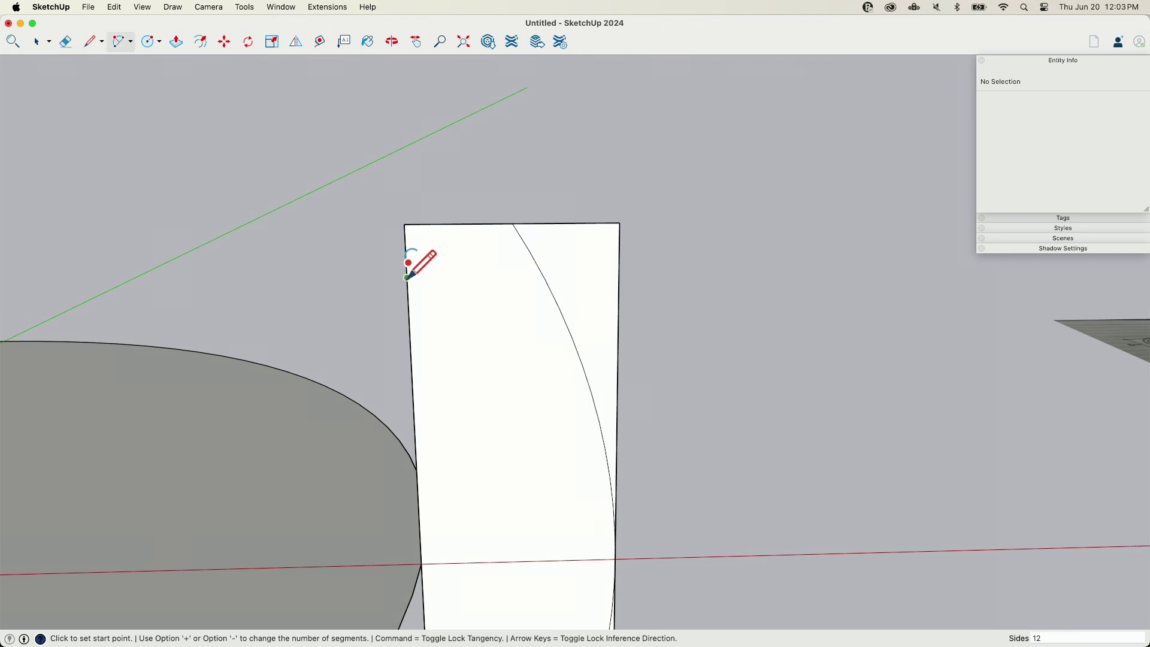
{"action": "left_click", "coordinate": [406, 278]}
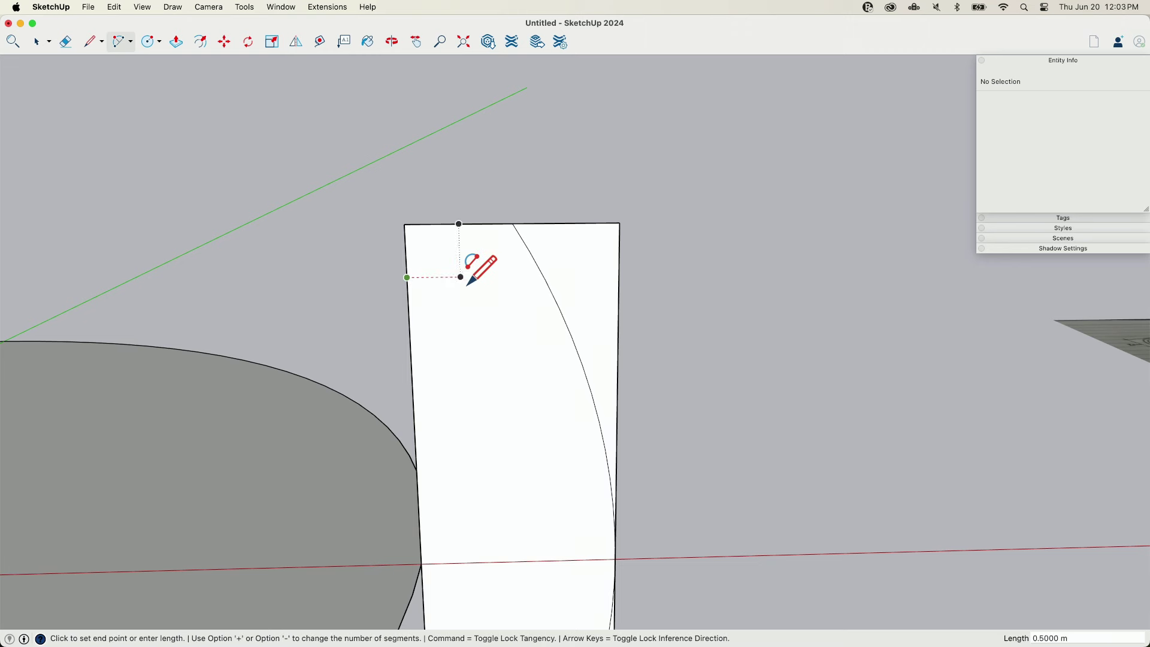
{"action": "left_click", "coordinate": [544, 276]}
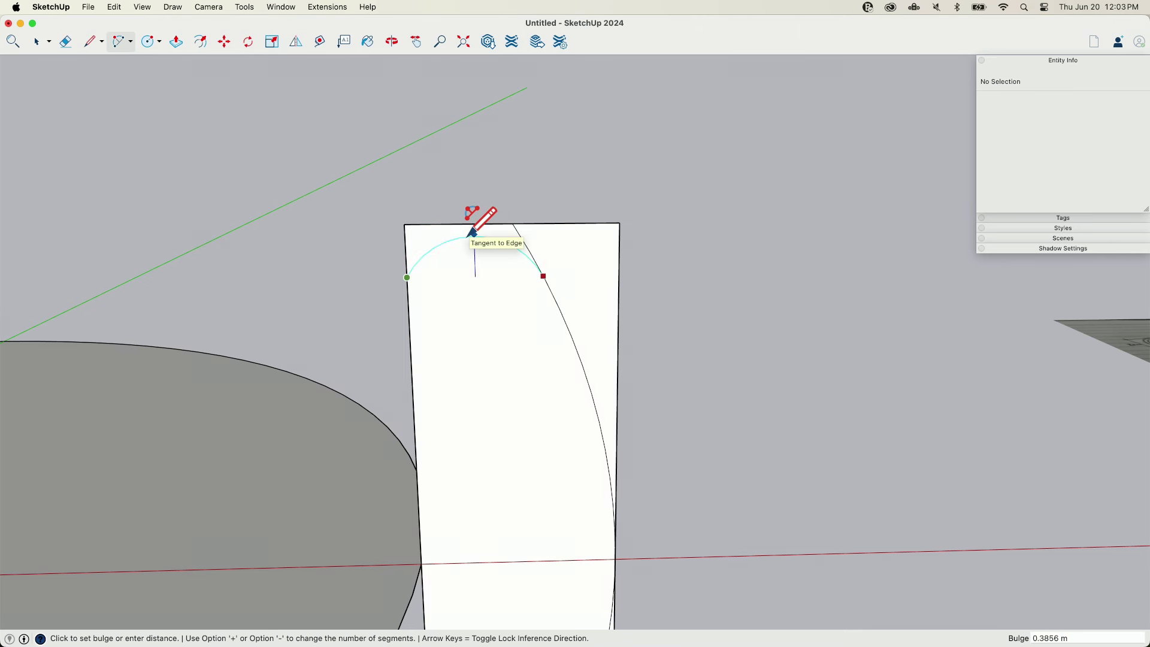
{"action": "key", "text": "Escape"}
{"action": "key", "text": "l"}
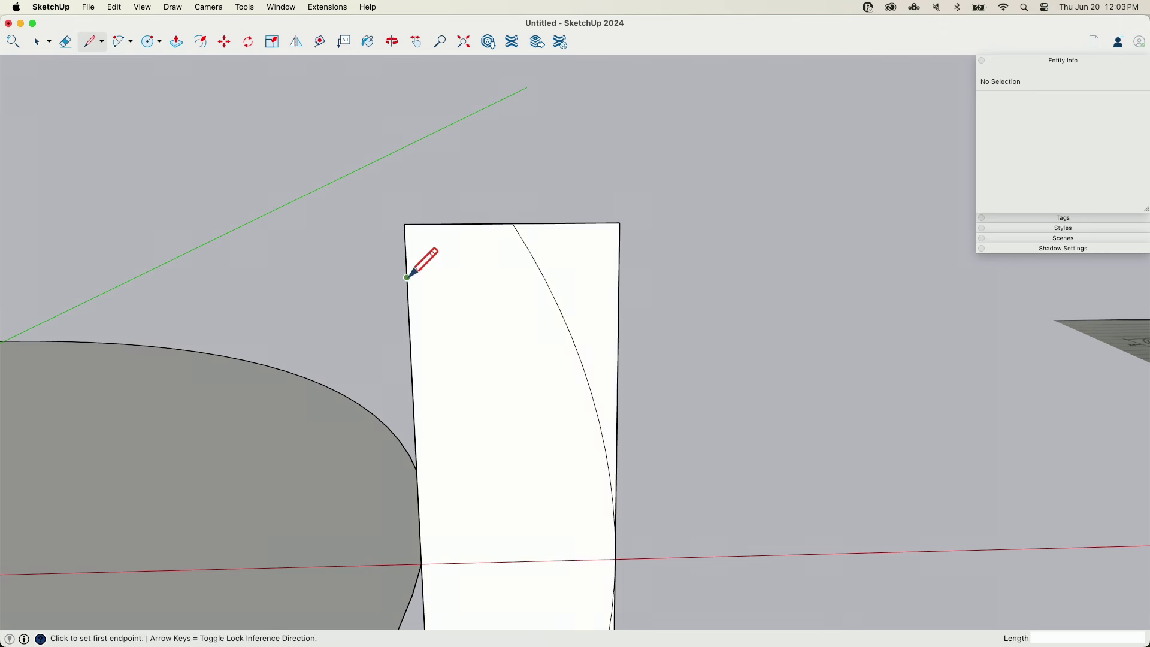
{"action": "key", "text": "space"}
Draw a 0.1 mm line from the left-edge point, then abandon a started arc
{"action": "key", "text": "l"}
{"action": "left_click", "coordinate": [408, 278]}
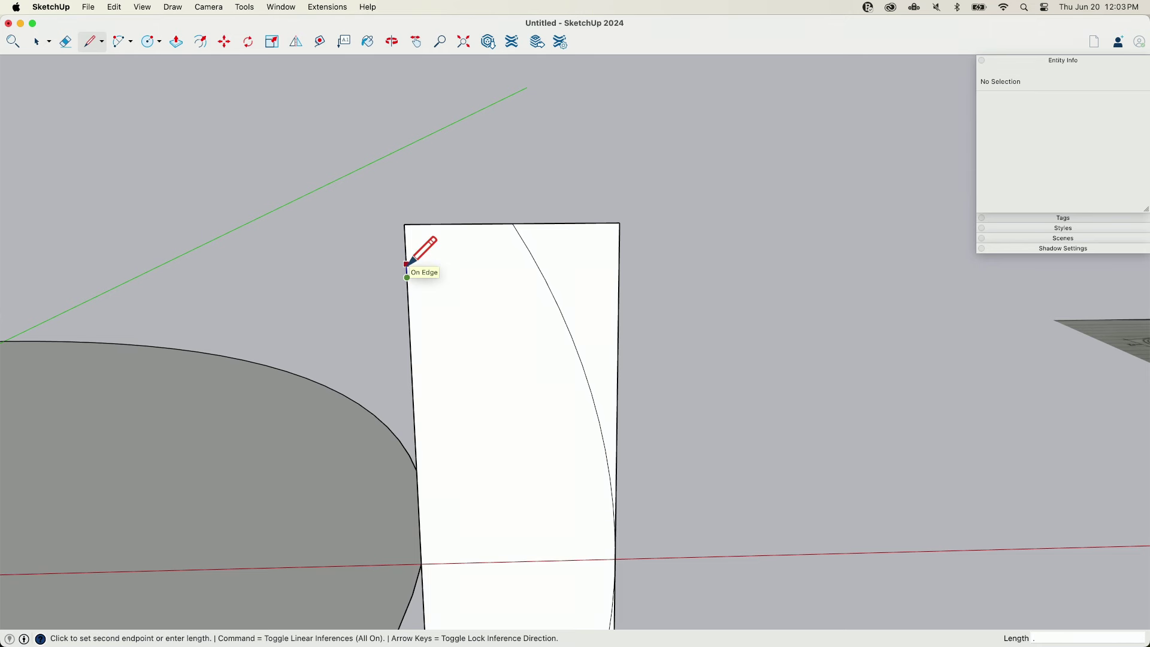
{"action": "type", "text": ".1mm"}
{"action": "key", "text": "Return"}
{"action": "key", "text": "a"}
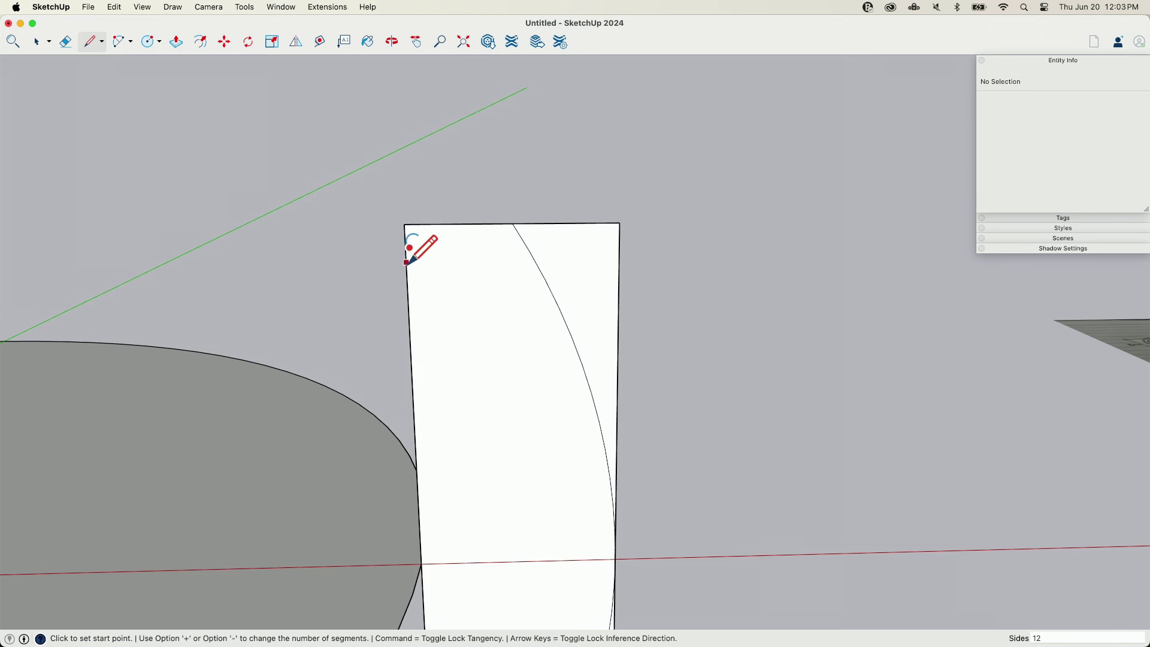
{"action": "left_click", "coordinate": [408, 278]}
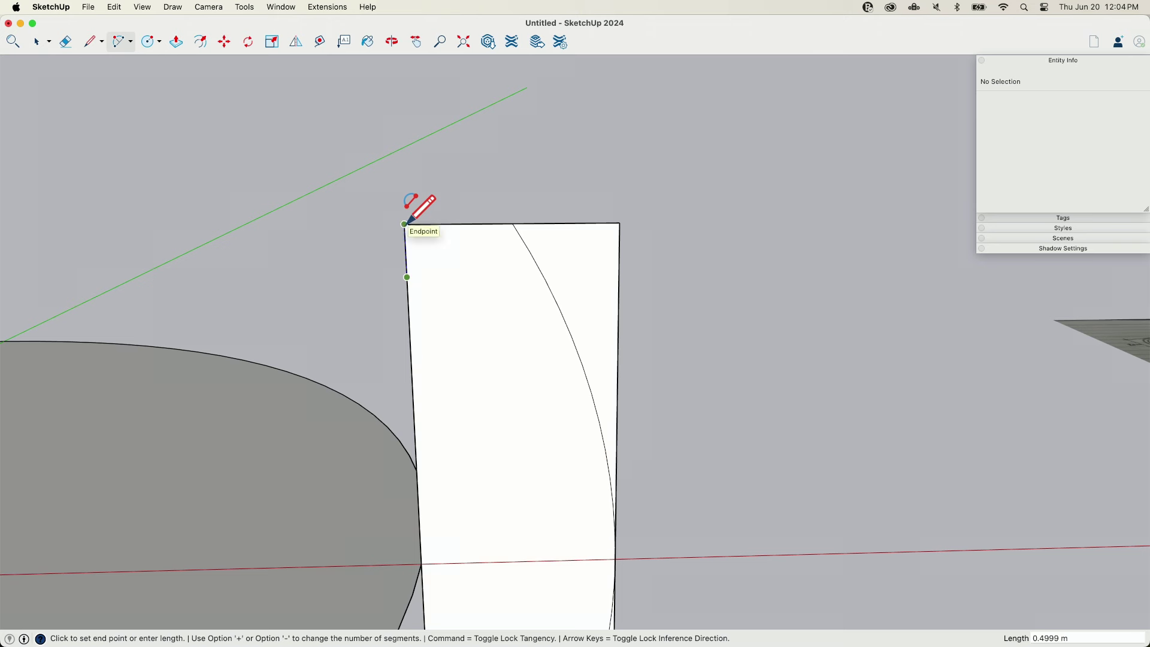
{"action": "key", "text": "l"}
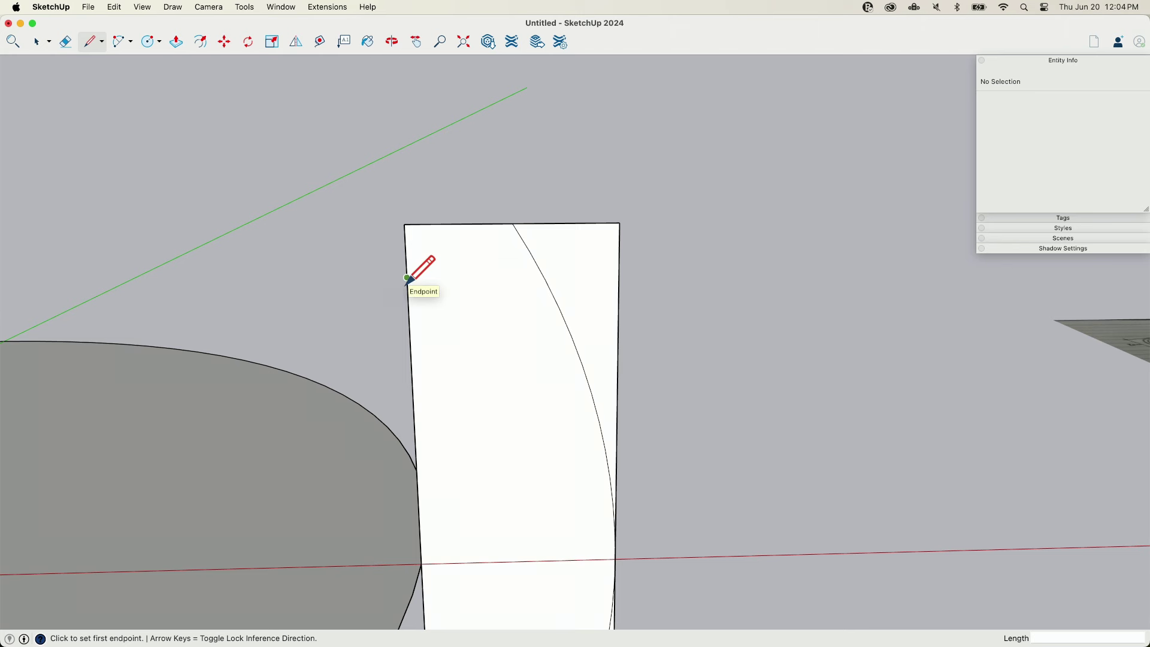
Redraw the left-edge line, add a 0.1 point, and start the arc toward the curved edge
{"action": "left_click", "coordinate": [408, 277]}
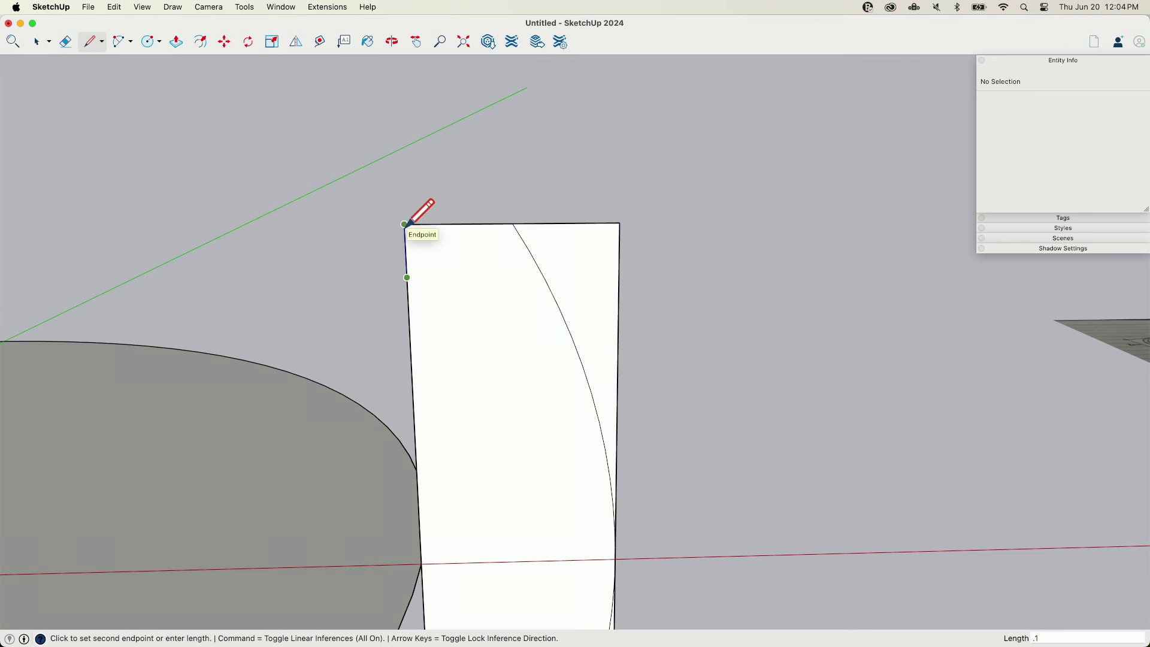
{"action": "left_click", "coordinate": [404, 225]}
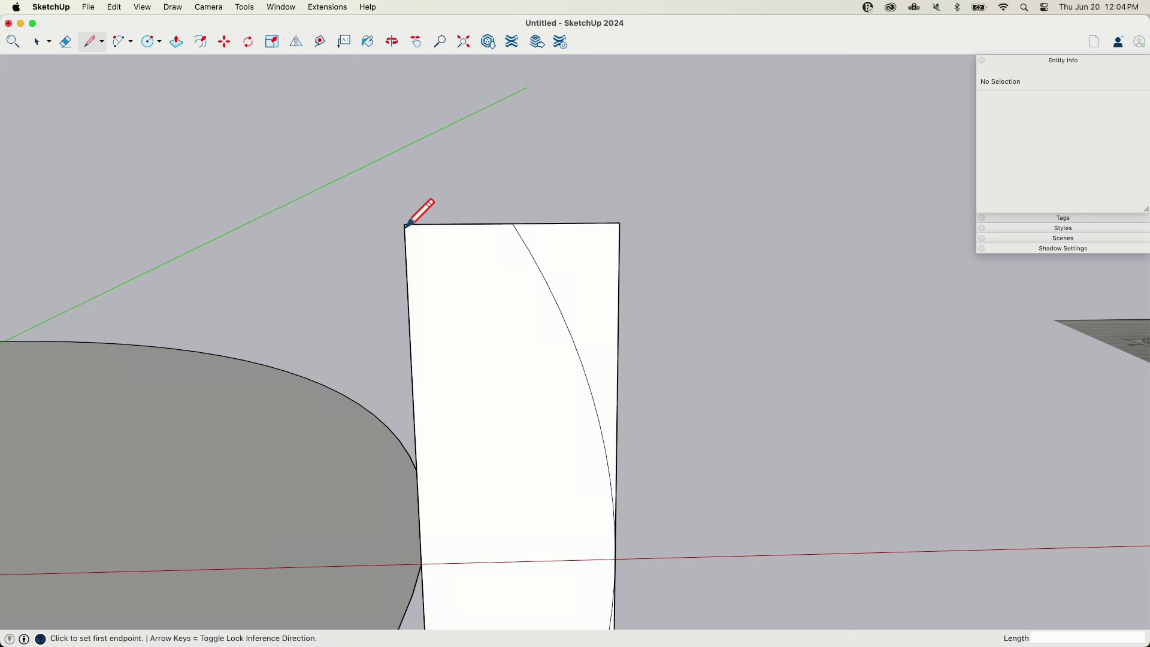
{"action": "left_click", "coordinate": [407, 277]}
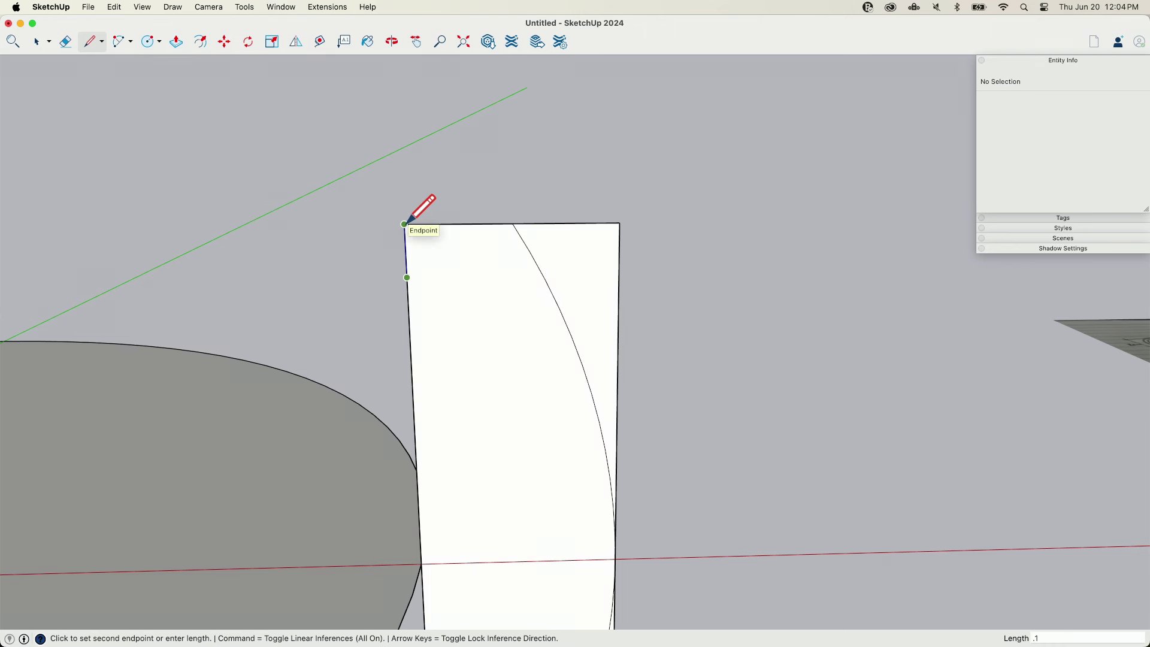
{"action": "key", "text": "Return"}
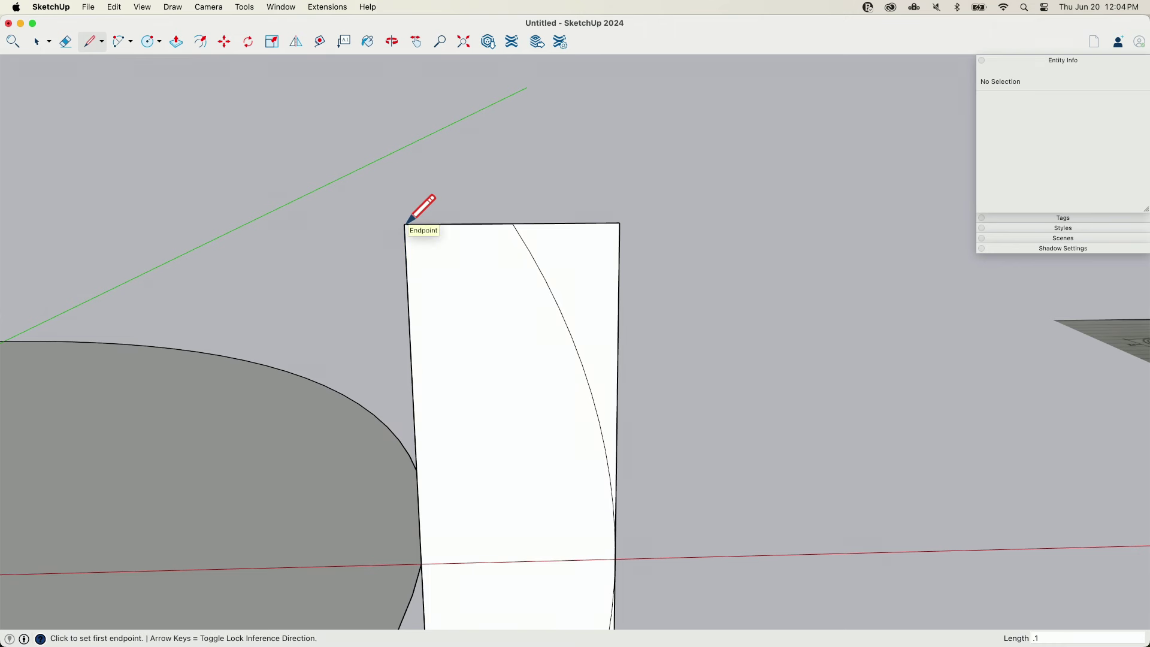
{"action": "left_click", "coordinate": [407, 266]}
{"action": "key", "text": "a"}
{"action": "left_click", "coordinate": [407, 267]}
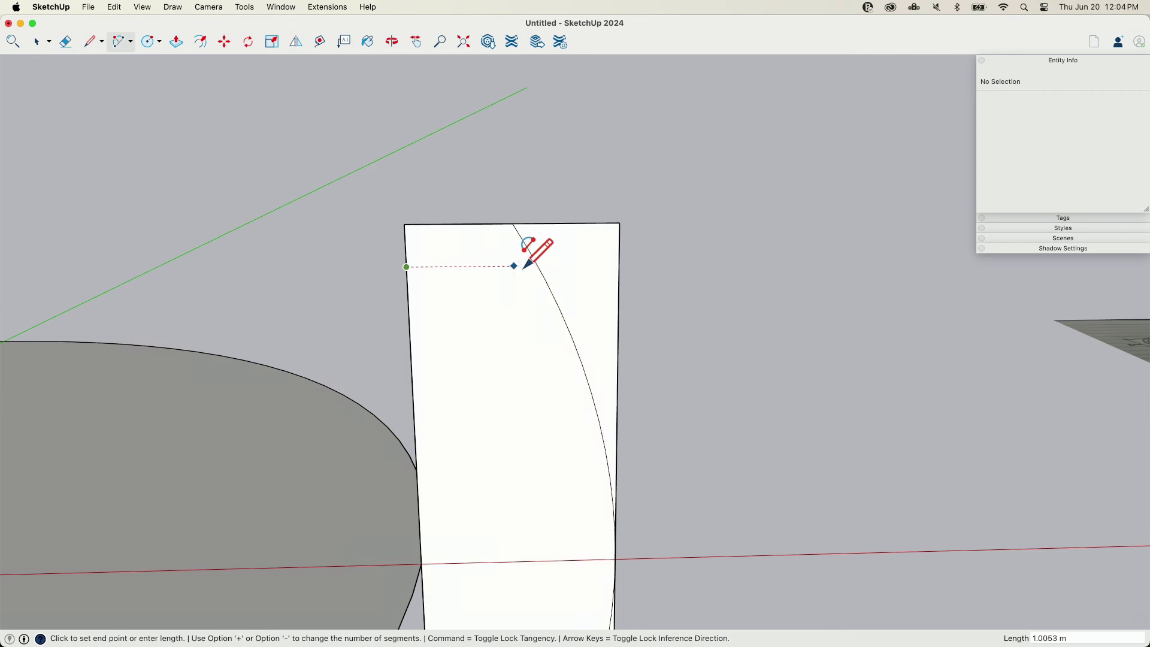
{"action": "left_click", "coordinate": [538, 265]}
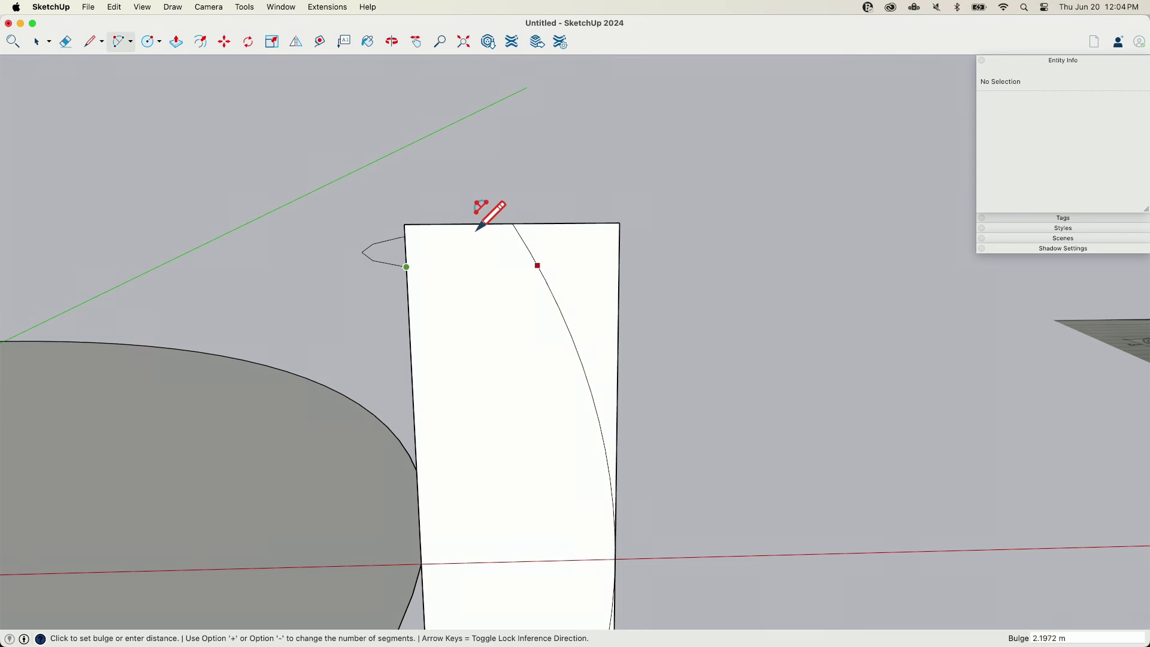
Finish the top arc, then mirror a copy of the rounded corner onto the bottom of the profile
{"action": "left_click", "coordinate": [472, 226]}
{"action": "key", "text": "e"}
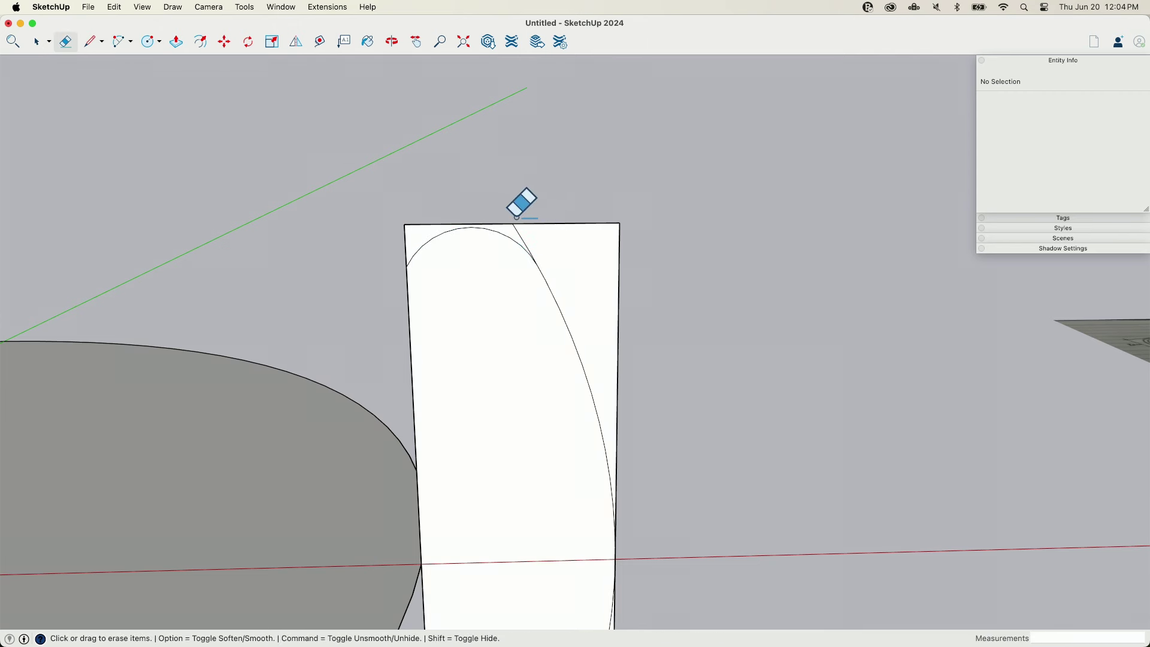
{"action": "key", "text": "space"}
{"action": "mouse_move", "coordinate": [492, 214]}
{"action": "middle_mouse_down"}
{"action": "mouse_move", "coordinate": [538, 249]}
{"action": "mouse_move", "coordinate": [472, 192]}
{"action": "mouse_move", "coordinate": [462, 153]}
{"action": "mouse_move", "coordinate": [503, 119]}
{"action": "middle_mouse_up"}
{"action": "left_click", "coordinate": [506, 127]}
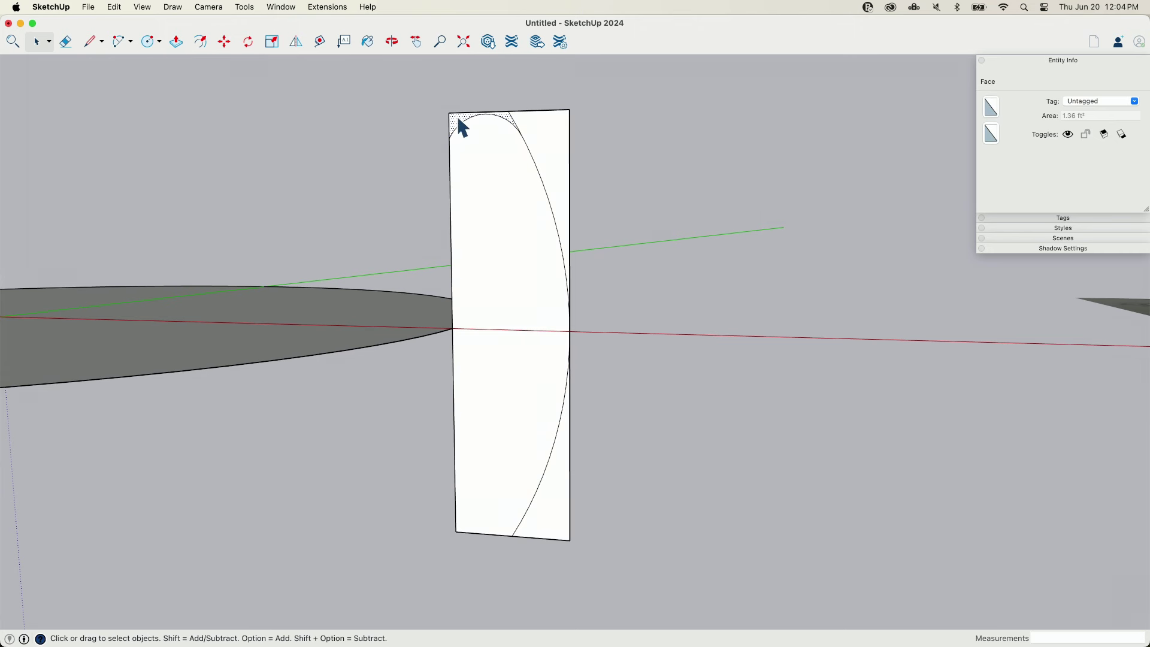
{"action": "scroll", "coordinate": [515, 115], "scroll_direction": "up", "scroll_amount": 2}
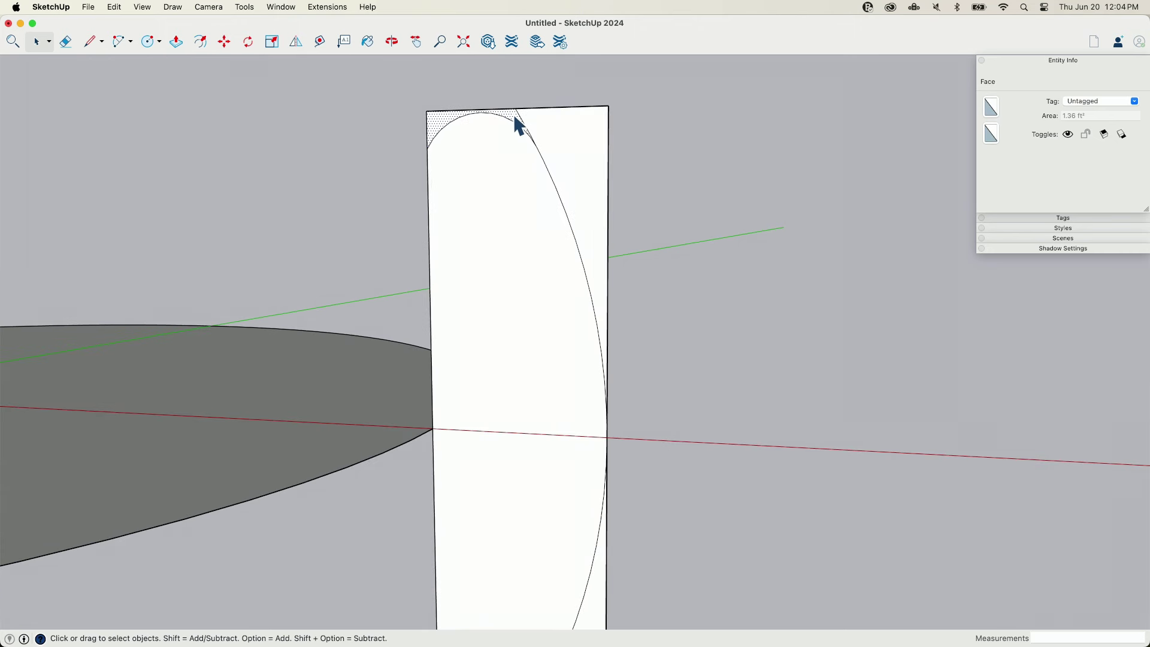
{"action": "left_click", "coordinate": [297, 43]}
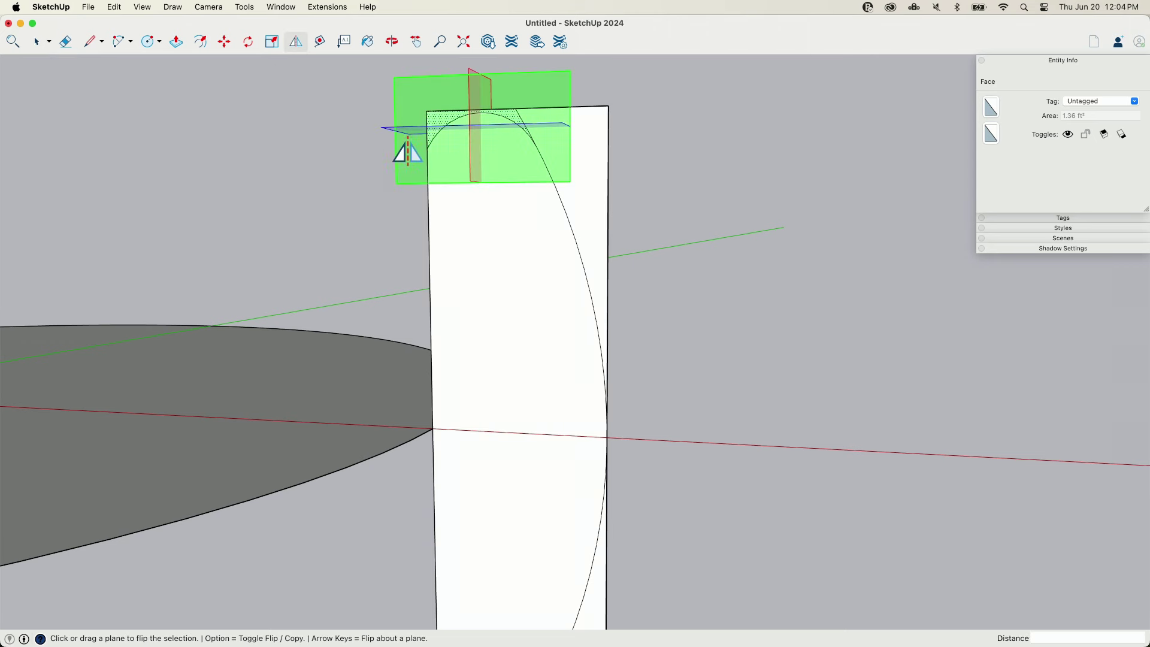
{"action": "scroll", "coordinate": [398, 167], "scroll_direction": "down", "scroll_amount": 3}
{"action": "key", "text": "alt"}
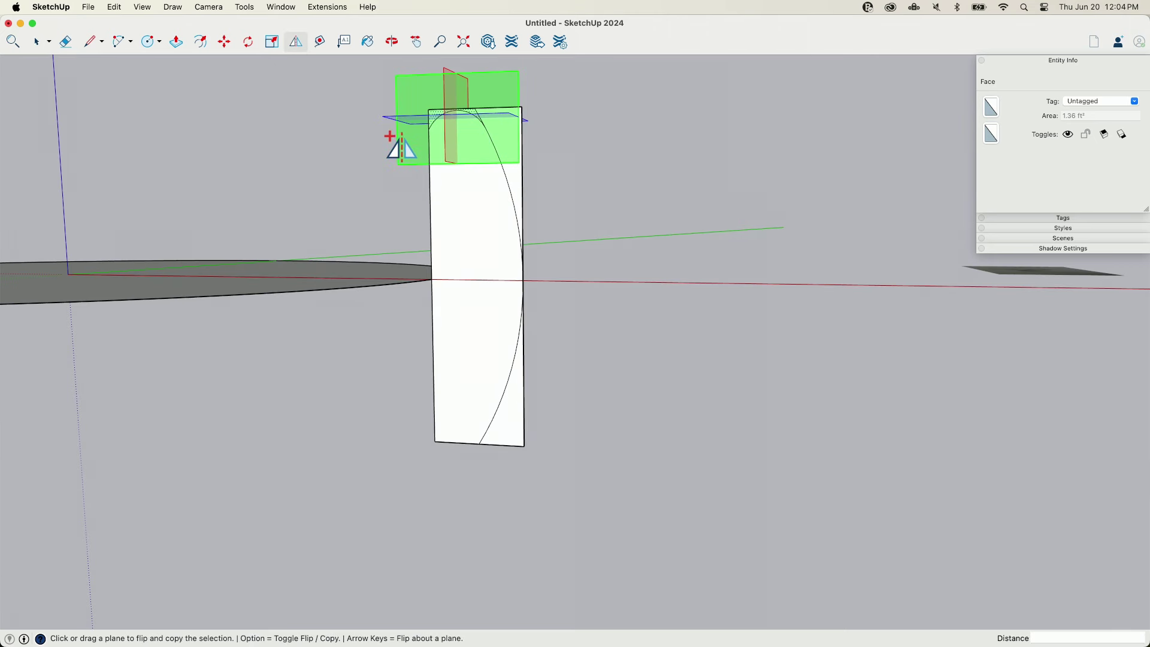
{"action": "mouse_move", "coordinate": [393, 120]}
{"action": "left_mouse_down"}
{"action": "mouse_move", "coordinate": [382, 276]}
{"action": "mouse_move", "coordinate": [365, 284]}
{"action": "left_mouse_up"}
Erase the leftover rectangle edges: bottom corner, top edge, right edge and upper-left stub
{"action": "key", "text": "e"}
{"action": "scroll", "coordinate": [583, 417], "scroll_direction": "up", "scroll_amount": 3}
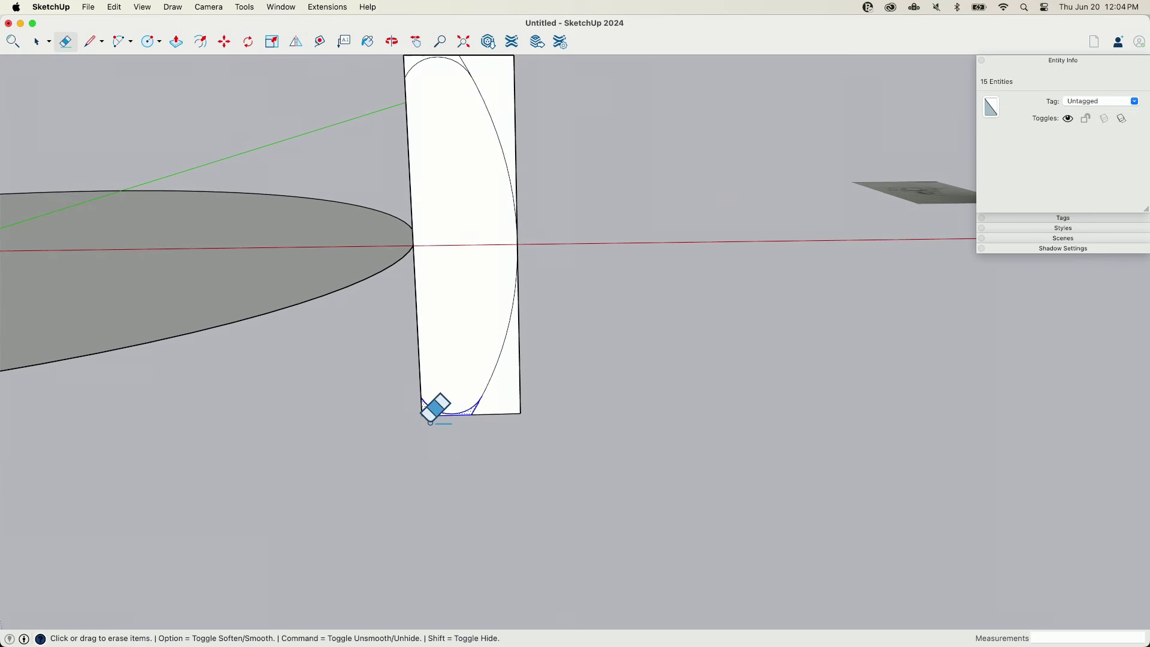
{"action": "mouse_move", "coordinate": [437, 403]}
{"action": "left_mouse_down"}
{"action": "mouse_move", "coordinate": [493, 435]}
{"action": "mouse_move", "coordinate": [526, 408]}
{"action": "mouse_move", "coordinate": [473, 414]}
{"action": "mouse_move", "coordinate": [485, 409]}
{"action": "mouse_move", "coordinate": [526, 235]}
{"action": "left_mouse_up"}
{"action": "mouse_move", "coordinate": [525, 234]}
{"action": "middle_mouse_down"}
{"action": "mouse_move", "coordinate": [524, 180]}
{"action": "mouse_move", "coordinate": [570, 172]}
{"action": "middle_mouse_up"}
{"action": "left_click_drag", "start_coordinate": [565, 190], "coordinate": [513, 194]}
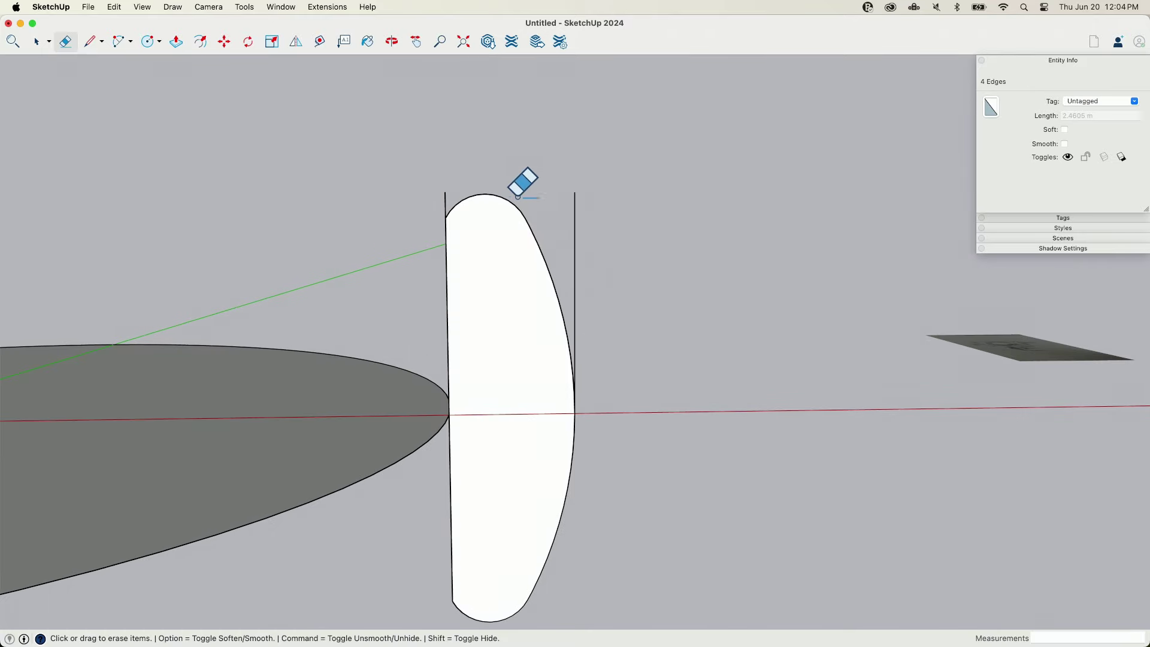
{"action": "left_click", "coordinate": [574, 218]}
{"action": "left_click", "coordinate": [448, 198]}
{"action": "mouse_move", "coordinate": [457, 193]}
{"action": "middle_mouse_down"}
{"action": "mouse_move", "coordinate": [606, 161]}
{"action": "mouse_move", "coordinate": [649, 174]}
{"action": "mouse_move", "coordinate": [591, 270]}
{"action": "mouse_move", "coordinate": [545, 418]}
{"action": "middle_mouse_up"}
{"action": "key", "text": "space"}
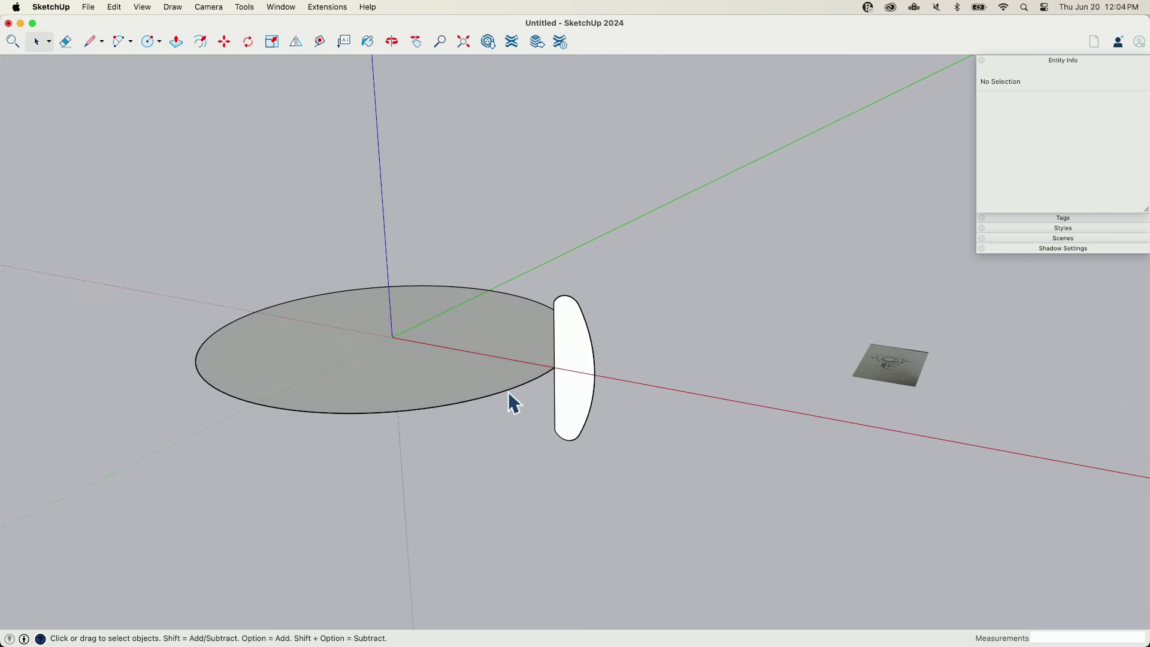
Delete the circle's face, keeping its edge as the sweep path
{"action": "left_click", "coordinate": [508, 391]}
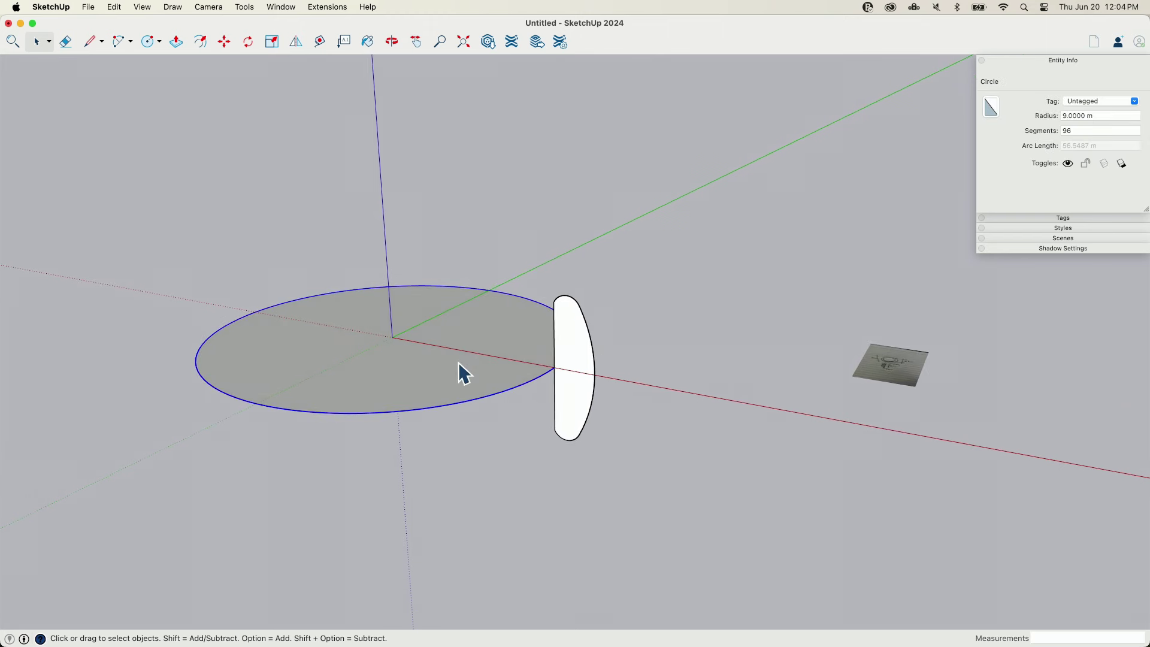
{"action": "left_click", "coordinate": [459, 372]}
{"action": "key", "text": "Delete"}
{"action": "middle_click_drag", "start_coordinate": [579, 375], "coordinate": [553, 379]}
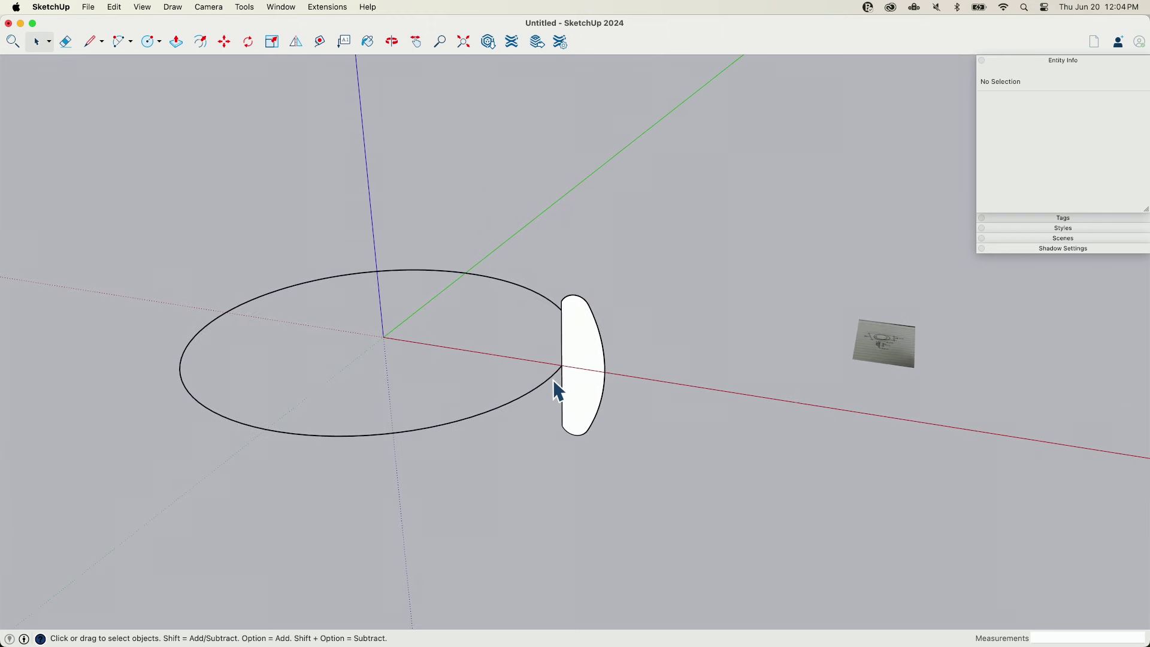
Sweep the rounded profile around the circle edge with Follow Me to form the ring band
{"action": "left_click", "coordinate": [526, 400]}
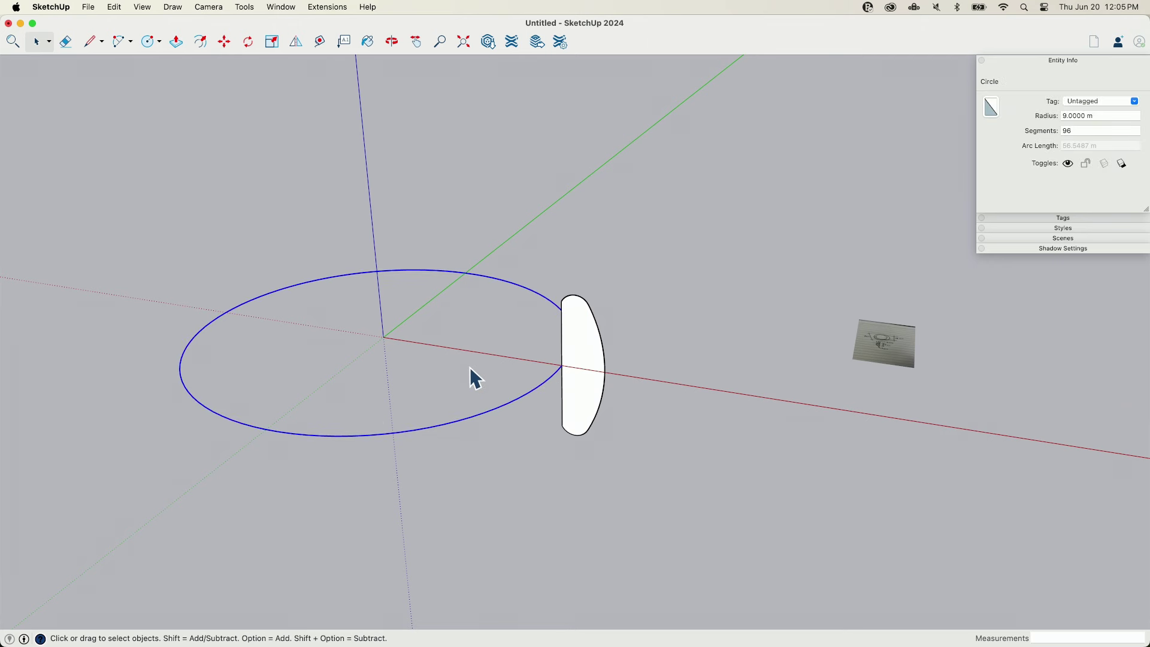
{"action": "left_click", "coordinate": [243, 8]}
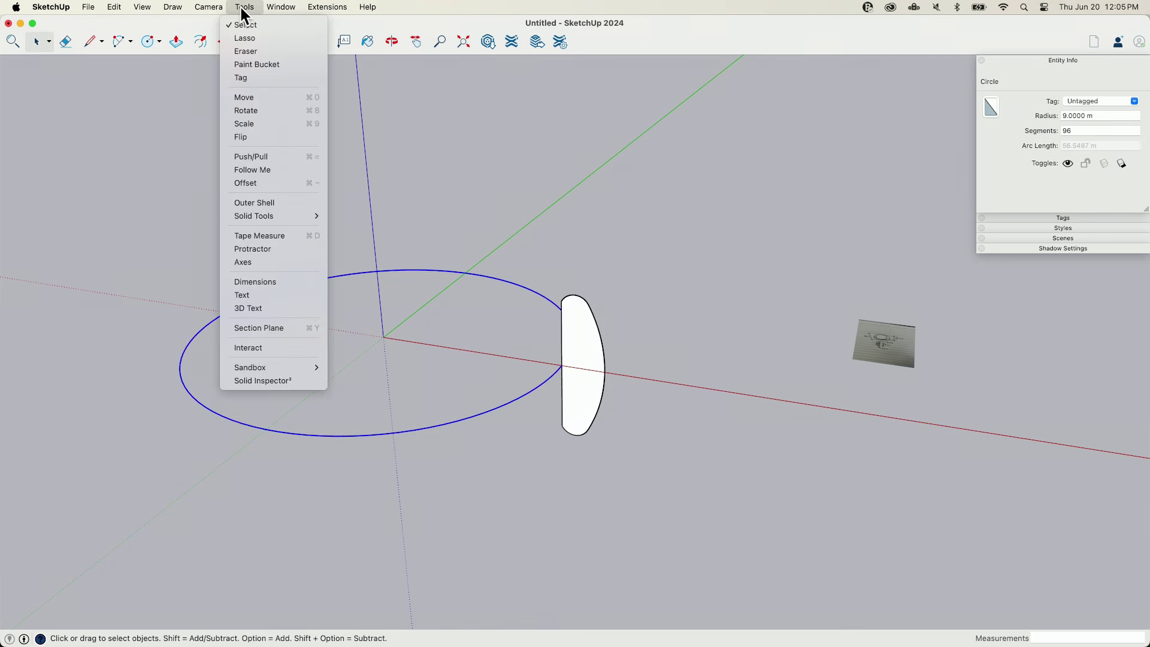
{"action": "left_click", "coordinate": [271, 170]}
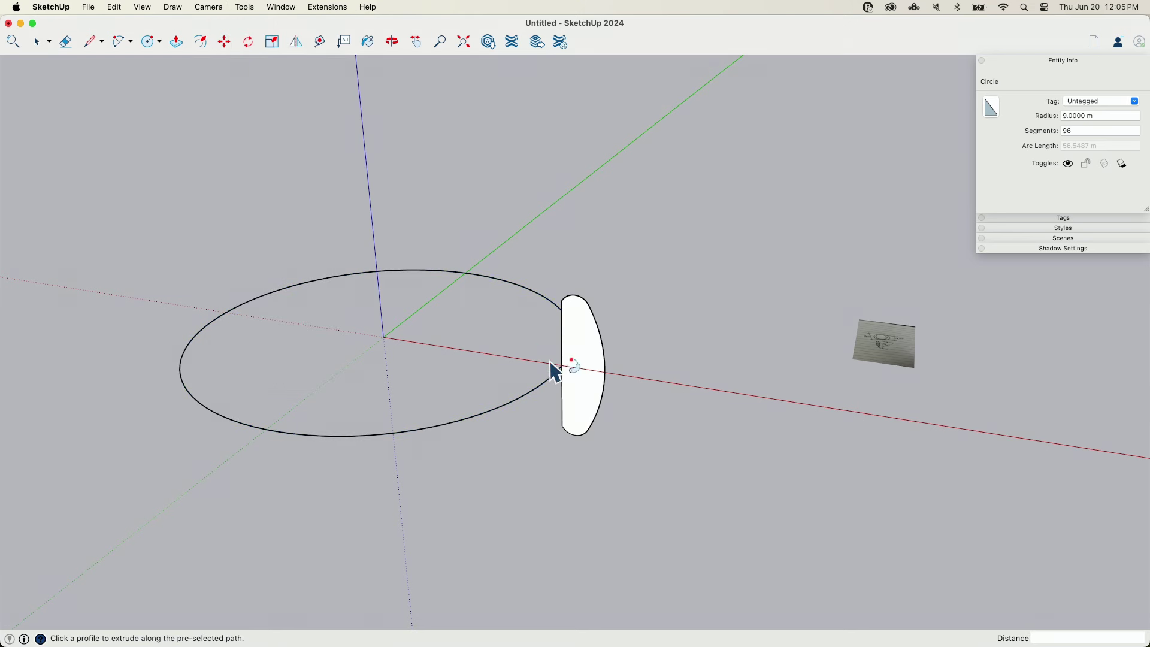
{"action": "left_click", "coordinate": [592, 379]}
{"action": "key", "text": "space"}
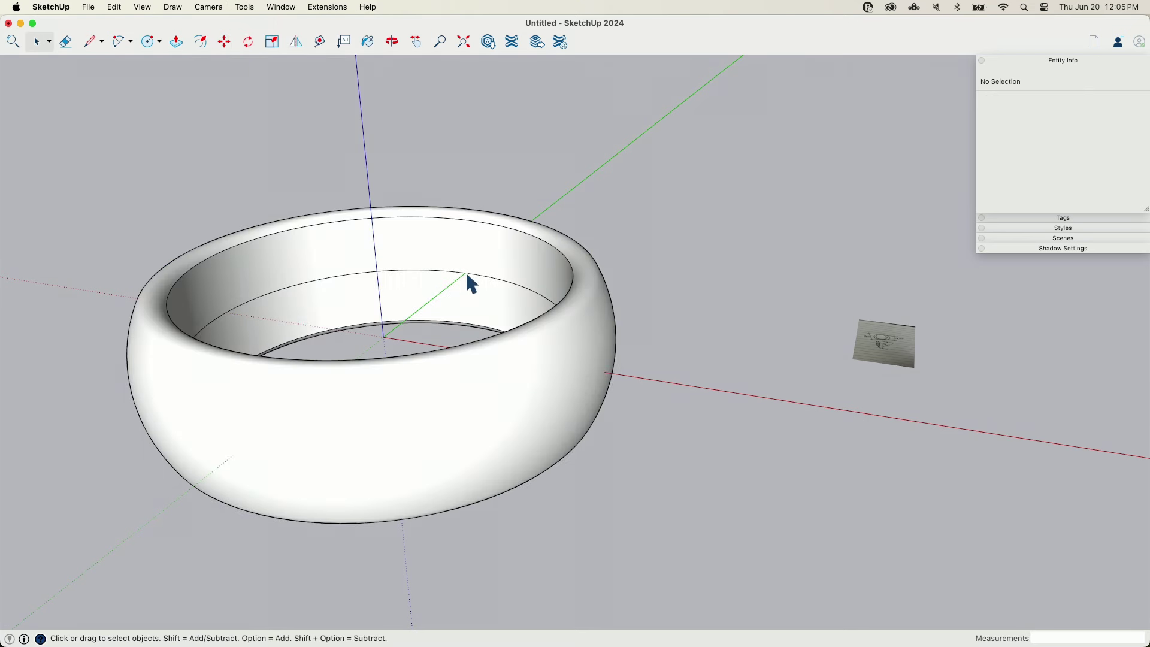
Delete the leftover inner circle edge from the ring
{"action": "left_click", "coordinate": [467, 273]}
{"action": "key", "text": "Delete"}
{"action": "middle_click_drag", "start_coordinate": [467, 277], "coordinate": [498, 293]}
Select all 13632 ring entities and view the mesh close up, from above and another angle
{"action": "triple_click", "coordinate": [509, 258]}
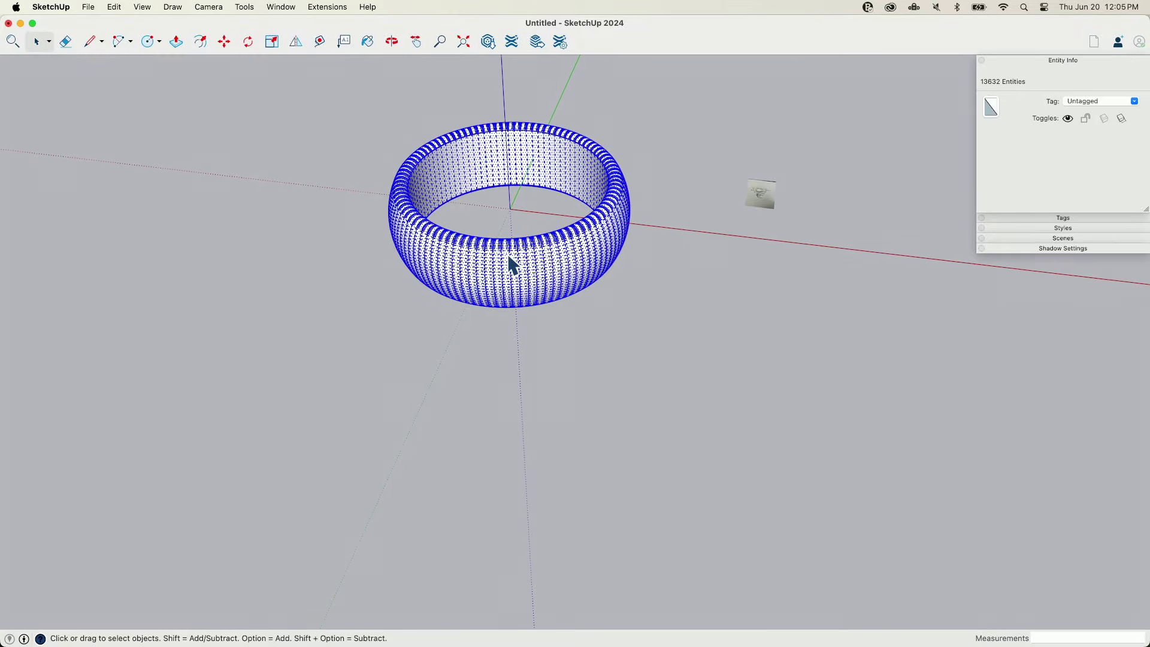
{"action": "scroll", "coordinate": [510, 263], "scroll_direction": "up", "scroll_amount": 10}
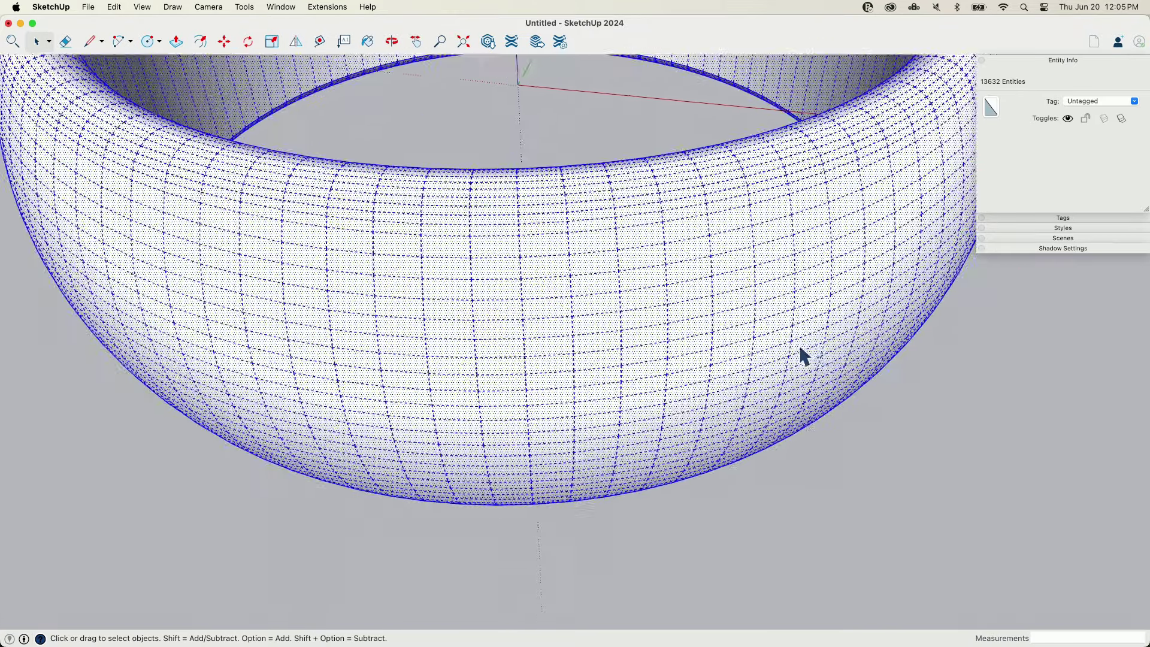
{"action": "middle_click_drag", "start_coordinate": [799, 354], "coordinate": [779, 335]}
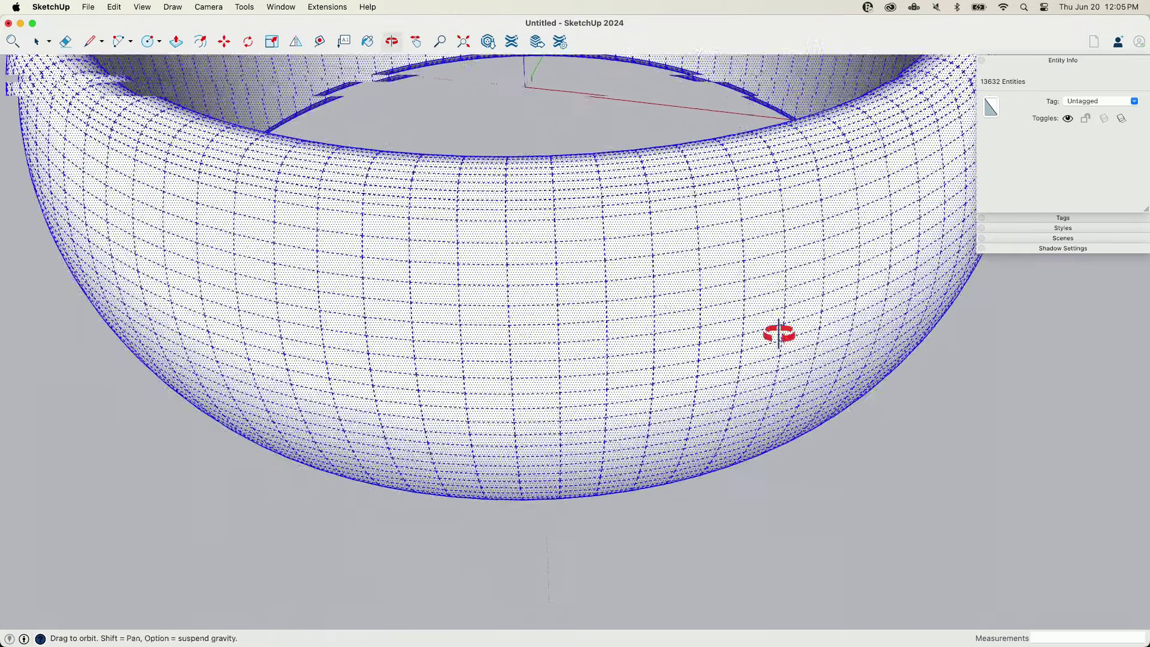
{"action": "scroll", "coordinate": [839, 526], "scroll_direction": "down", "scroll_amount": 5}
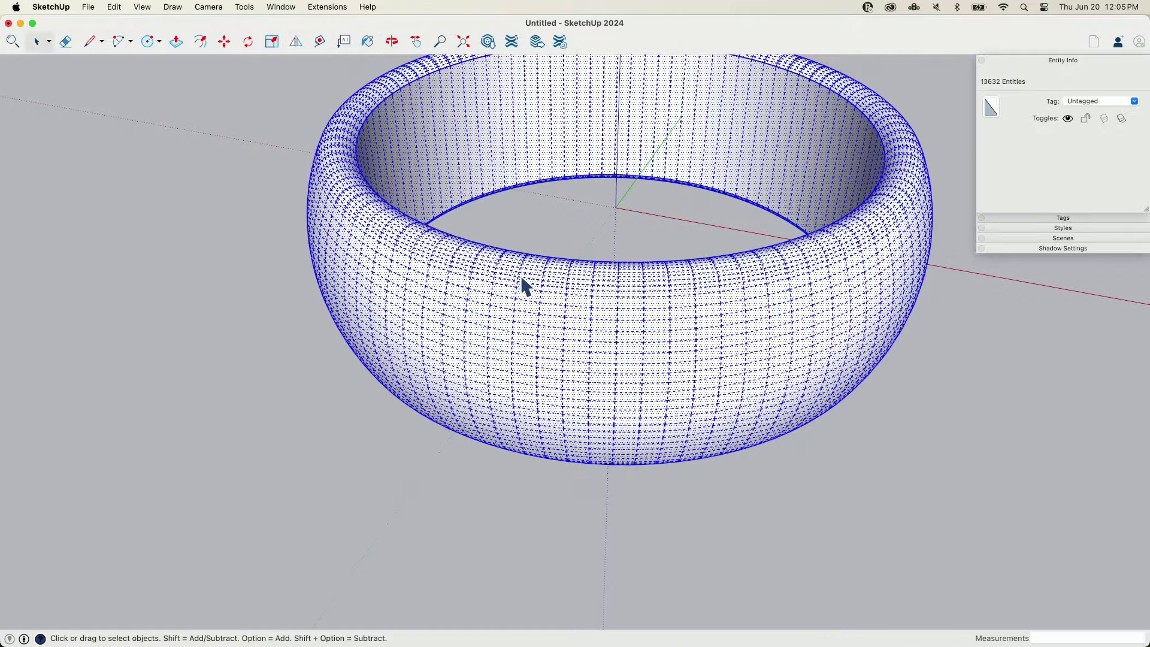
{"action": "middle_click_drag", "start_coordinate": [521, 283], "coordinate": [626, 431]}
{"action": "scroll", "coordinate": [627, 396], "scroll_direction": "down", "scroll_amount": 5}
{"action": "middle_click_drag", "start_coordinate": [730, 416], "coordinate": [516, 326]}
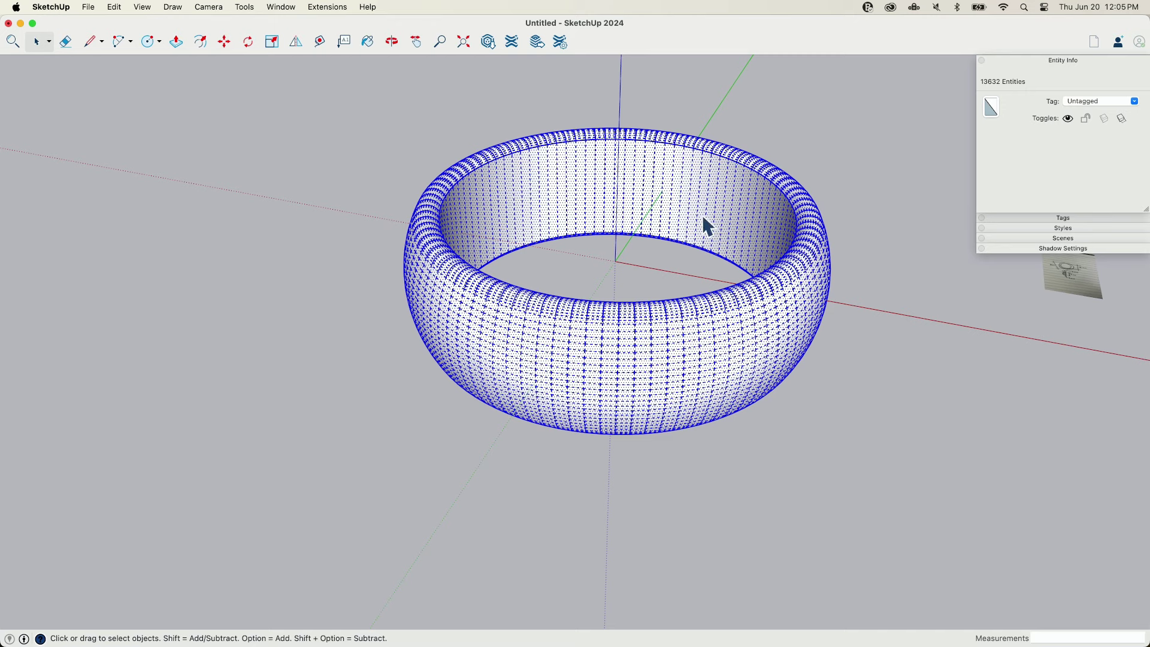
{"action": "scroll", "coordinate": [703, 218], "scroll_direction": "down", "scroll_amount": 3}
Make the selected ring a component named 'Ring'
{"action": "right_click", "coordinate": [608, 195]}
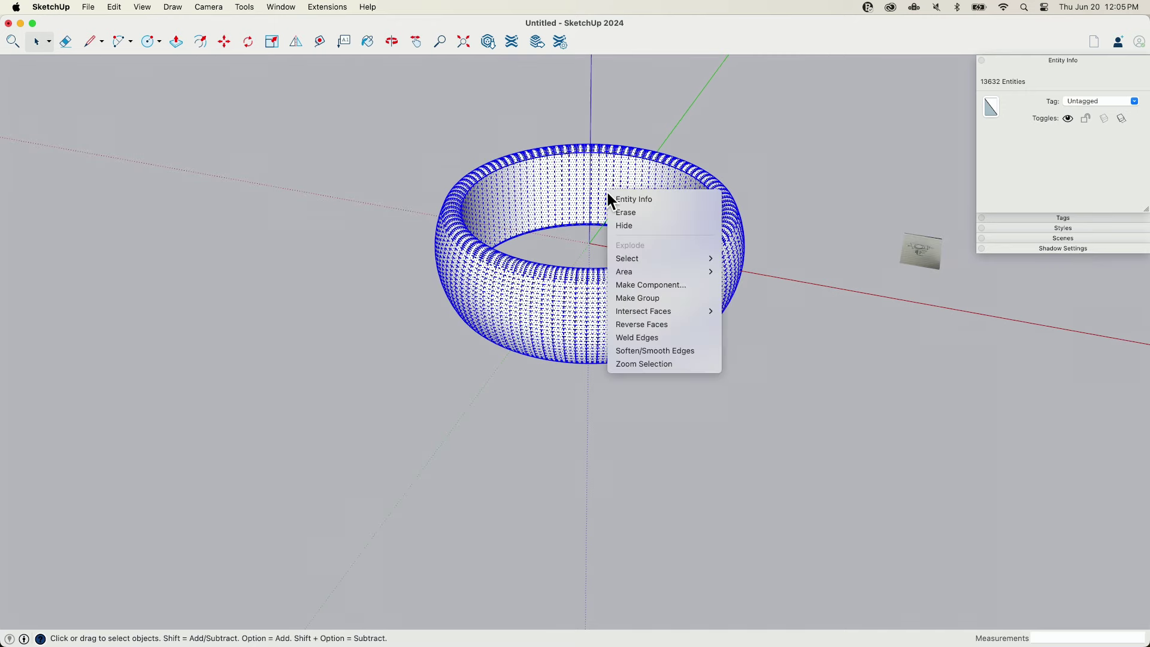
{"action": "left_click", "coordinate": [664, 285]}
{"action": "type", "text": "Ring"}
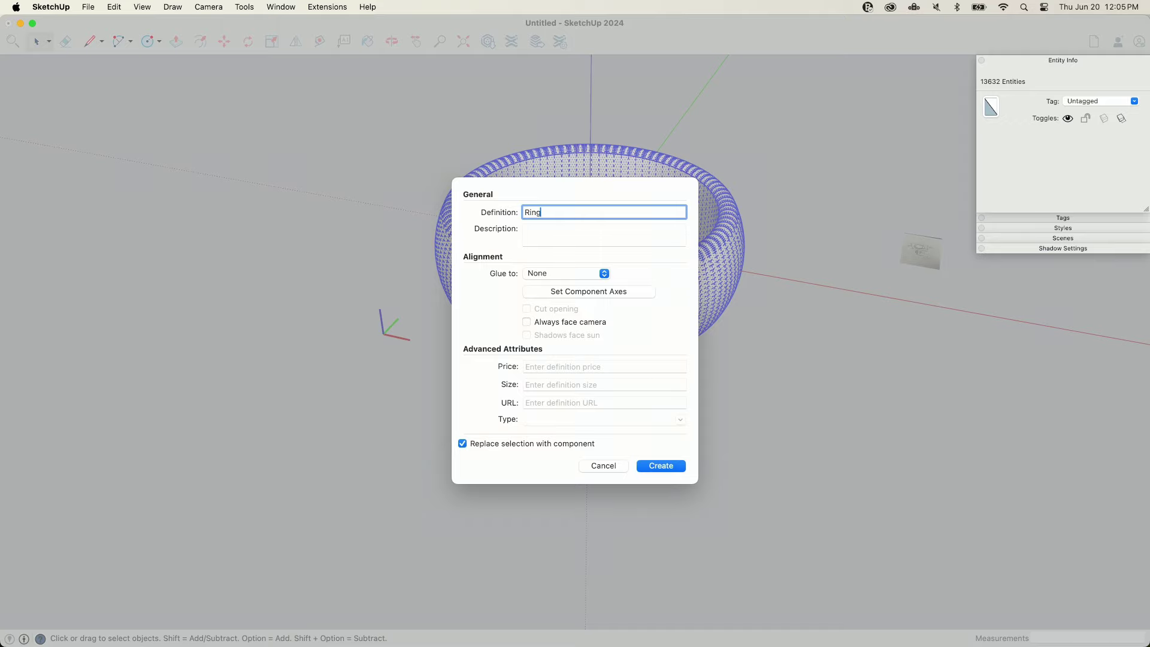
{"action": "key", "text": "Return"}
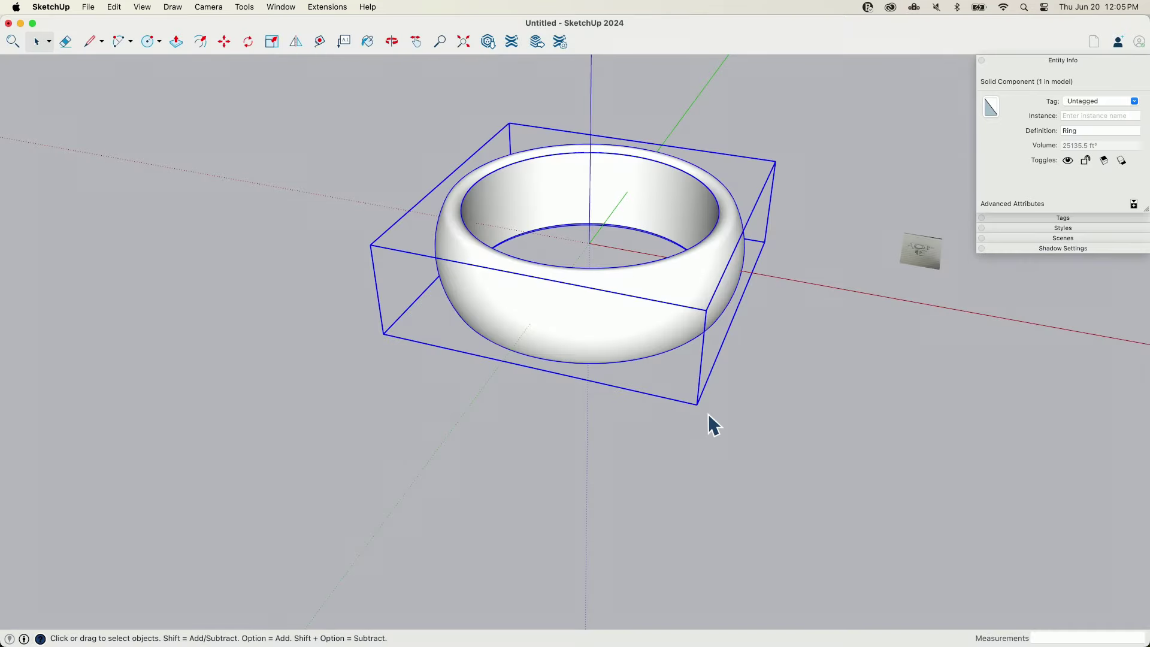
Place a copy of the Ring component beside the original
{"action": "key", "text": "m"}
{"action": "left_click", "coordinate": [700, 402]}
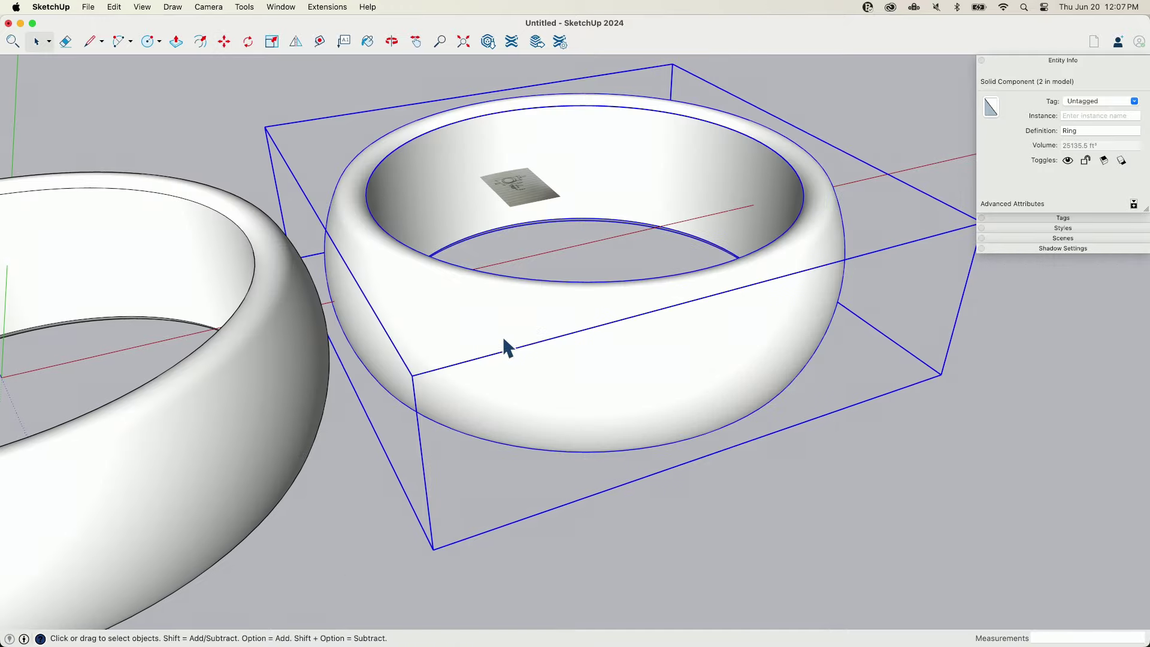
{"action": "middle_click_drag", "start_coordinate": [504, 339], "coordinate": [235, 372]}
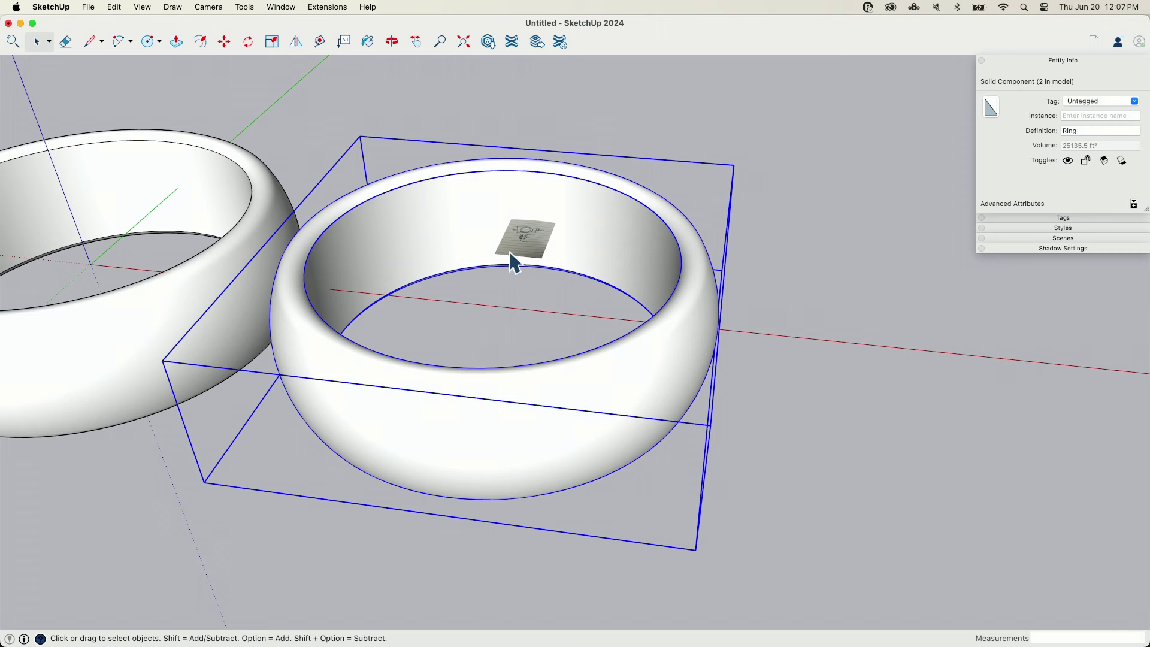
Scale the copied ring uniformly by a factor of .001
{"action": "key", "text": "s"}
{"action": "left_click", "coordinate": [734, 166]}
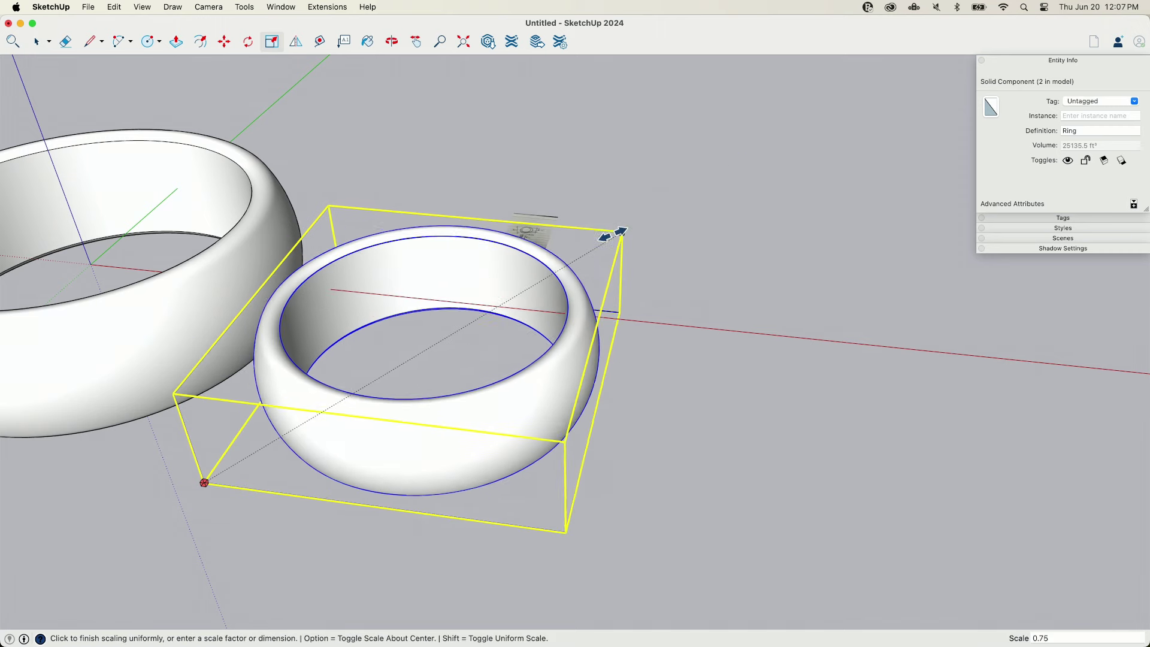
{"action": "left_click", "coordinate": [336, 417]}
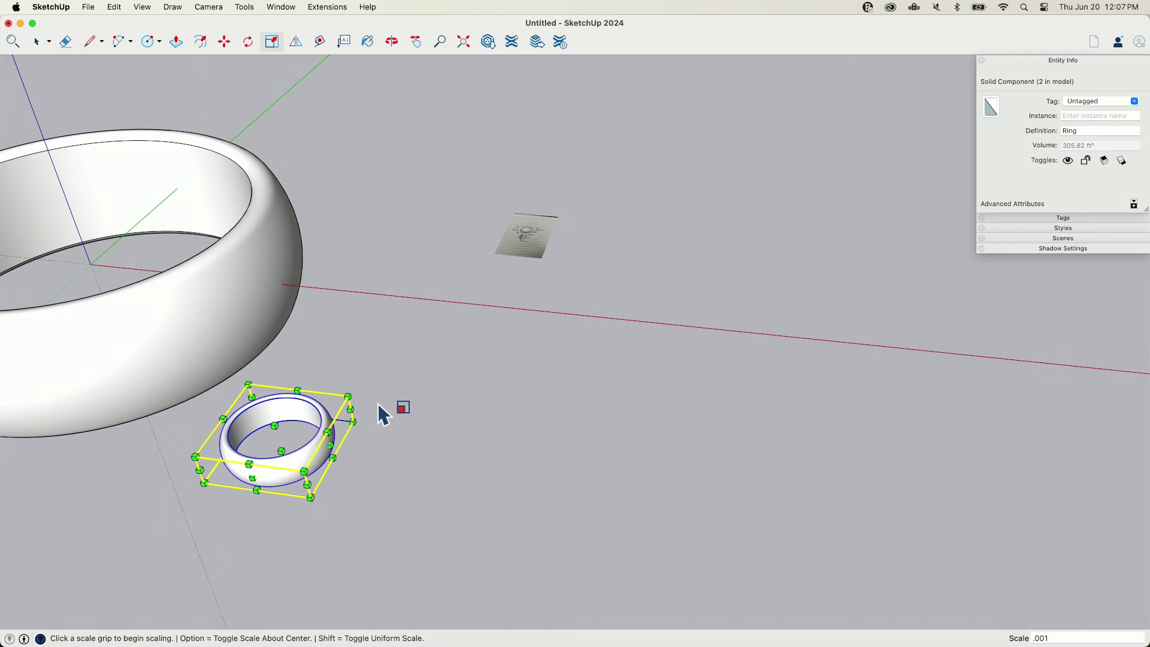
{"action": "key", "text": "Return"}
{"action": "middle_click_drag", "start_coordinate": [381, 411], "coordinate": [319, 353]}
{"action": "key", "text": "space"}
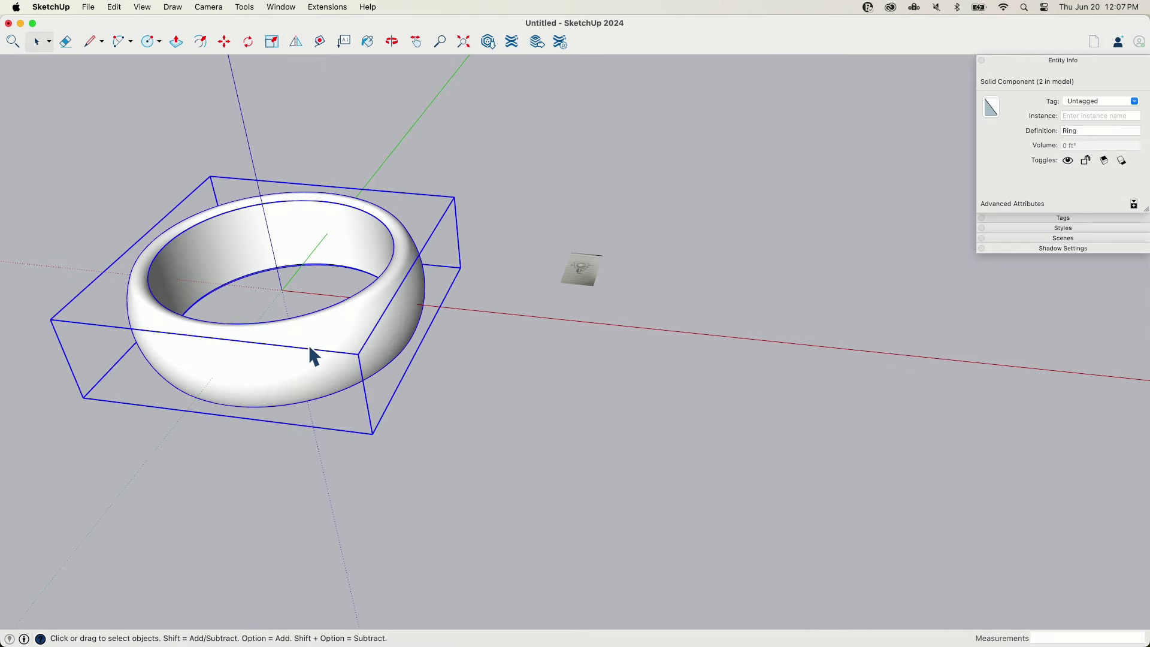
Box-select the tiny Ring component and zoom in until it fills the view
{"action": "left_click_drag", "start_coordinate": [406, 470], "coordinate": [529, 555]}
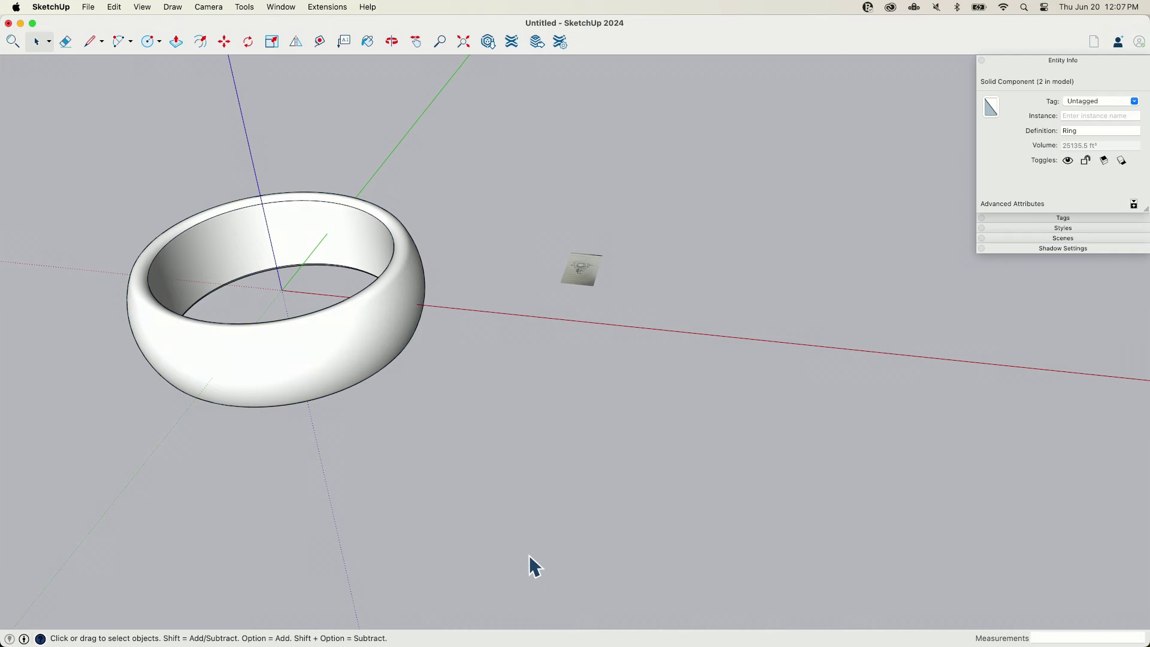
{"action": "left_click_drag", "start_coordinate": [277, 379], "coordinate": [615, 569]}
{"action": "scroll", "coordinate": [503, 483], "scroll_direction": "up", "scroll_amount": 5}
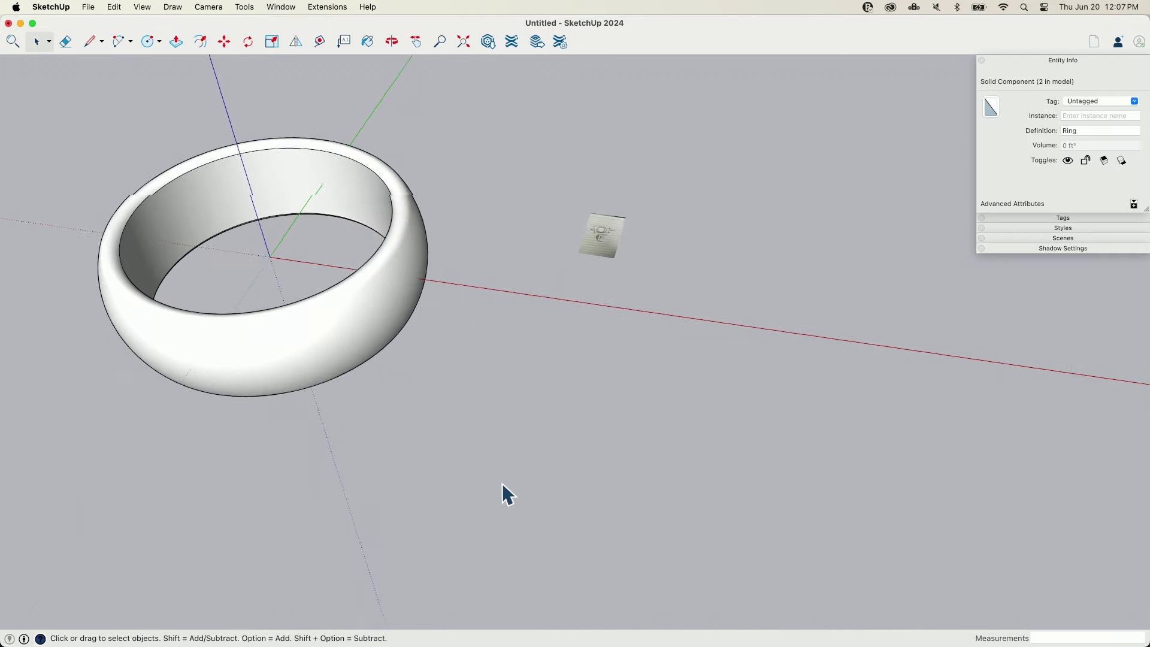
{"action": "scroll", "coordinate": [506, 515], "scroll_direction": "down", "scroll_amount": 1}
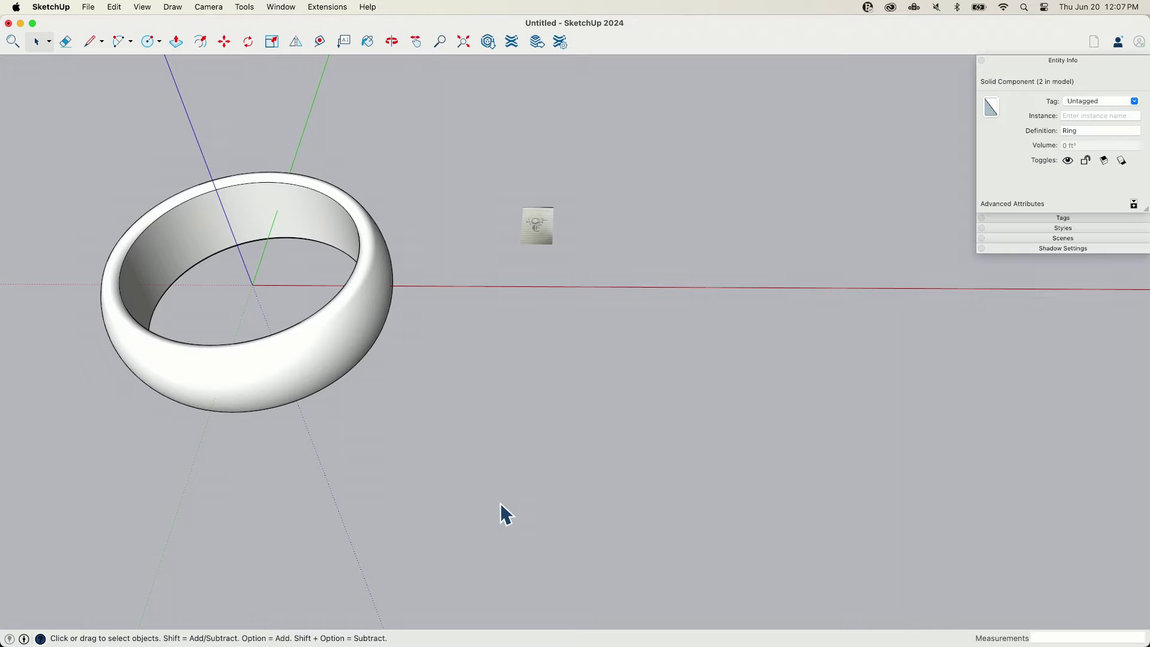
{"action": "scroll", "coordinate": [501, 514], "scroll_direction": "up", "scroll_amount": 6}
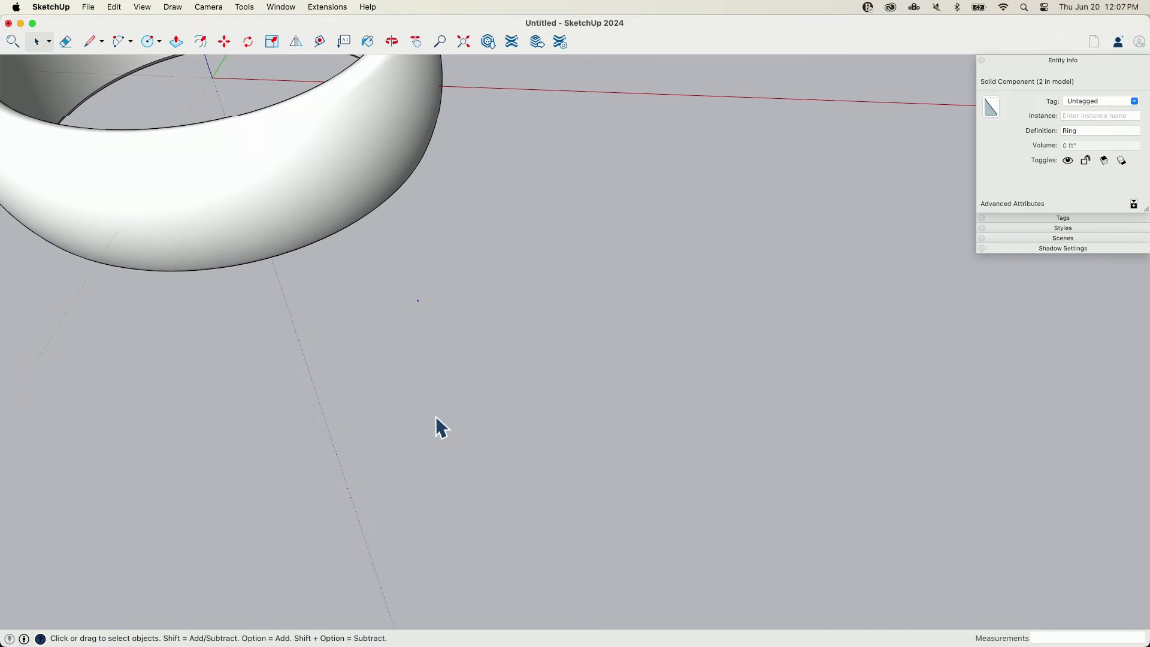
{"action": "mouse_move", "coordinate": [437, 416]}
{"action": "middle_mouse_down"}
{"action": "mouse_move", "coordinate": [416, 265]}
{"action": "mouse_move", "coordinate": [465, 251]}
{"action": "mouse_move", "coordinate": [505, 167]}
{"action": "middle_mouse_up"}
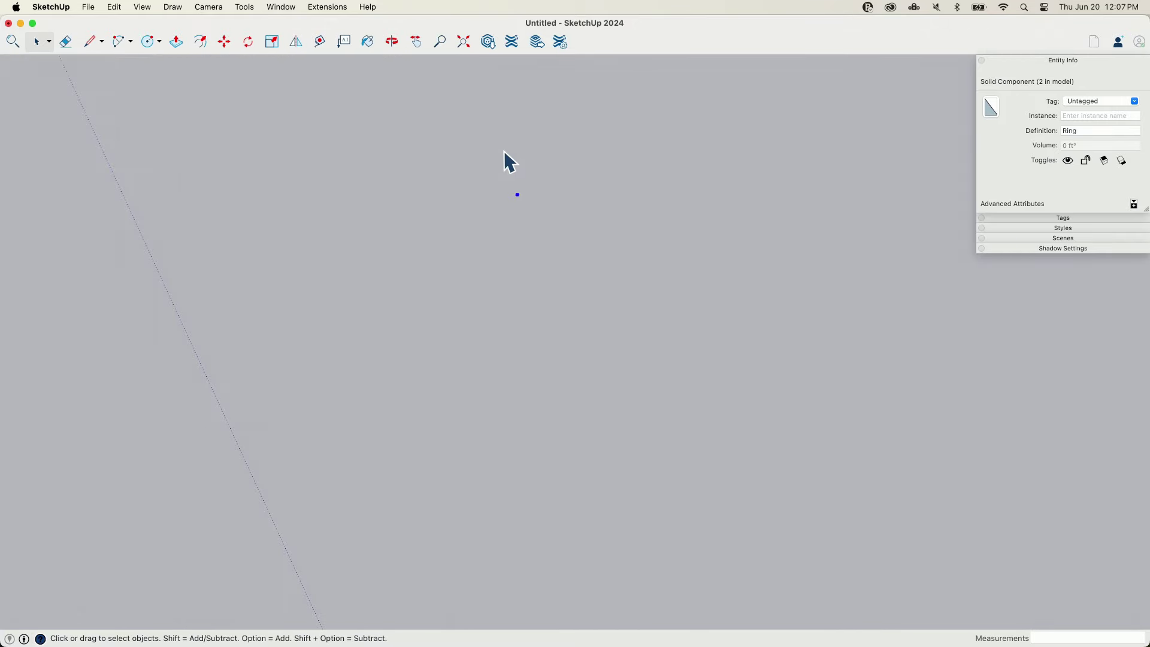
{"action": "scroll", "coordinate": [536, 171], "scroll_direction": "up", "scroll_amount": 10}
{"action": "scroll", "coordinate": [566, 180], "scroll_direction": "up", "scroll_amount": 10}
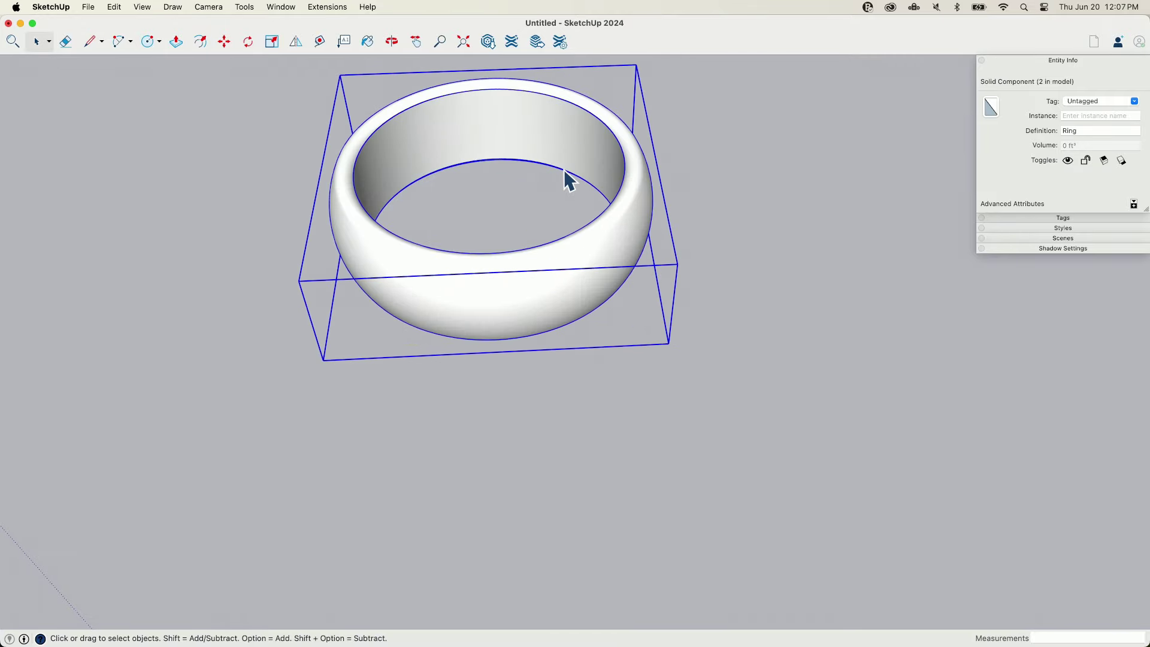
Apply Scale Definition to the tiny Ring component, then orbit around to check the band
{"action": "right_click", "coordinate": [551, 204]}
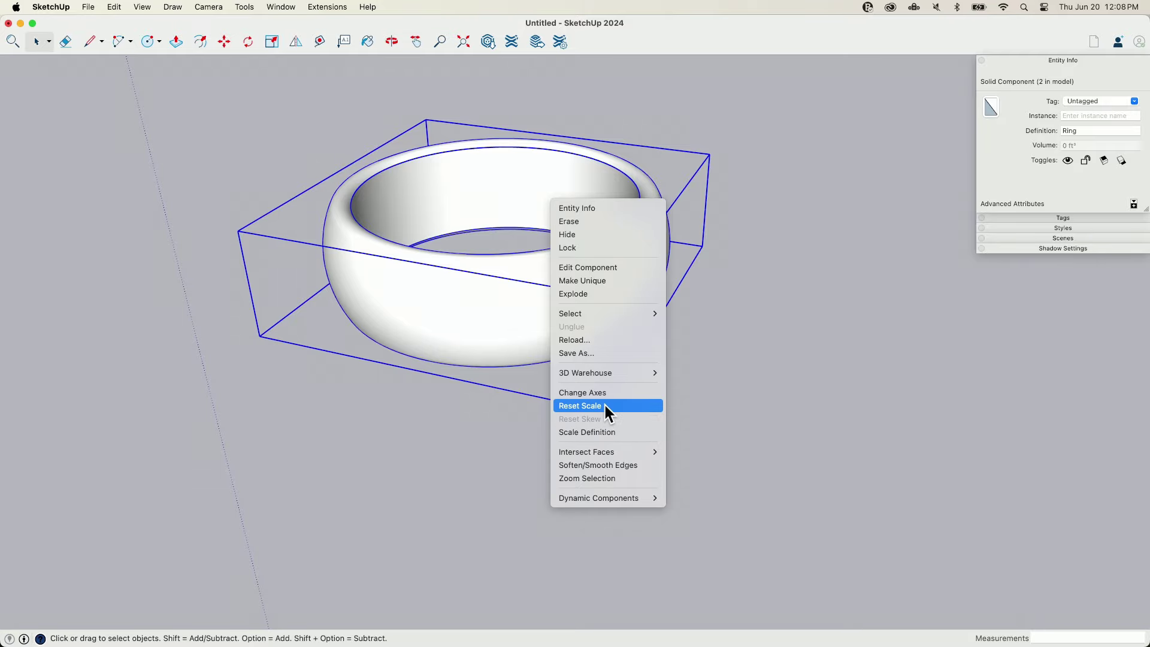
{"action": "left_click", "coordinate": [606, 432]}
{"action": "middle_click_drag", "start_coordinate": [529, 254], "coordinate": [619, 411]}
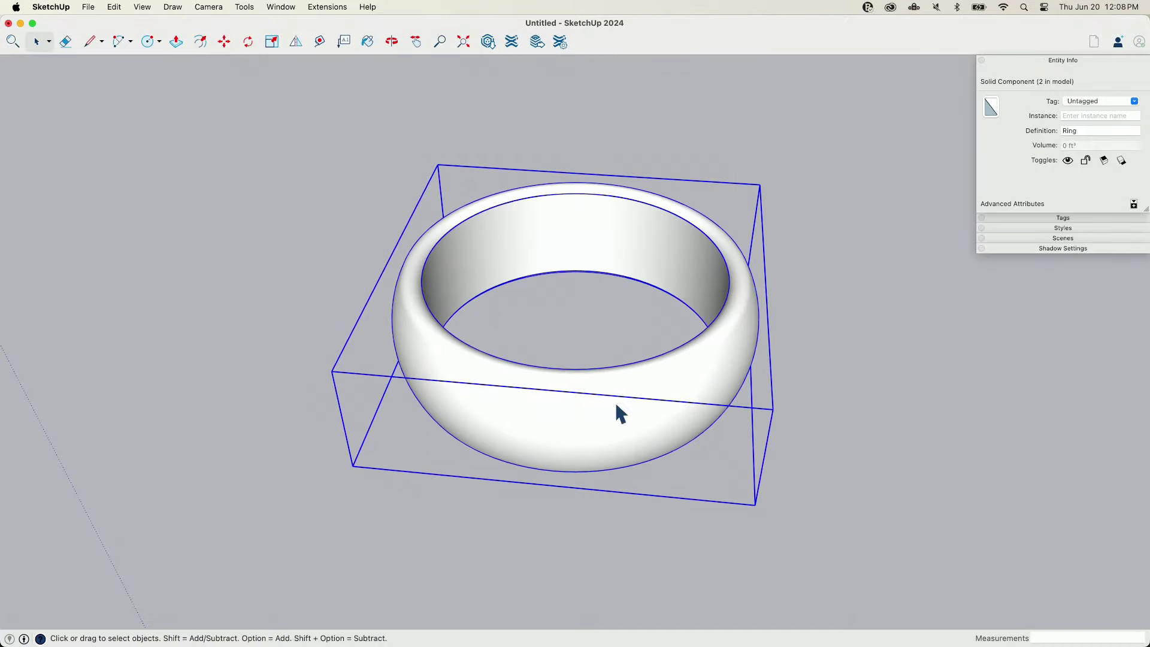
{"action": "scroll", "coordinate": [532, 339], "scroll_direction": "up", "scroll_amount": 3}
{"action": "middle_click_drag", "start_coordinate": [527, 327], "coordinate": [585, 379]}
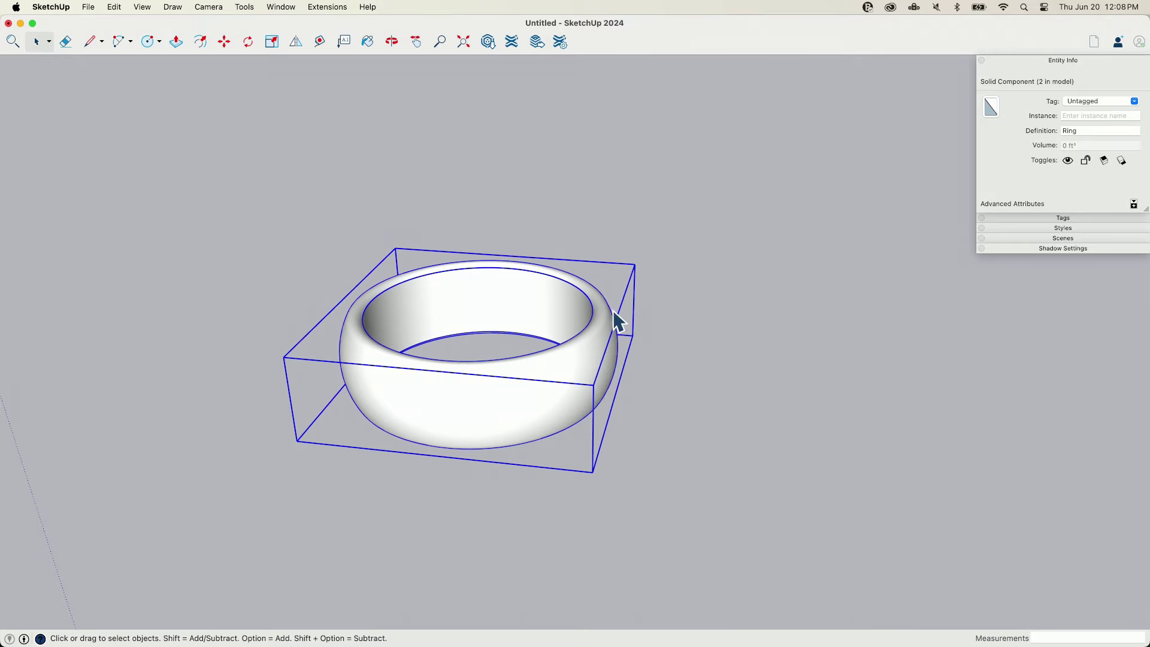
{"action": "middle_click_drag", "start_coordinate": [616, 318], "coordinate": [696, 371]}
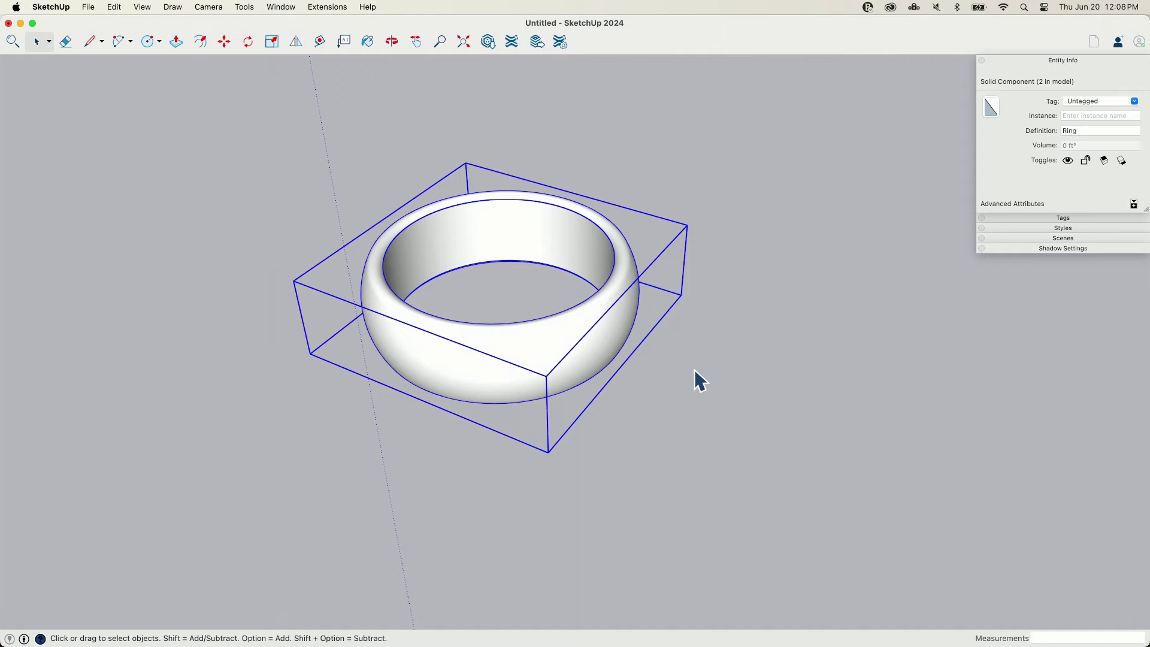